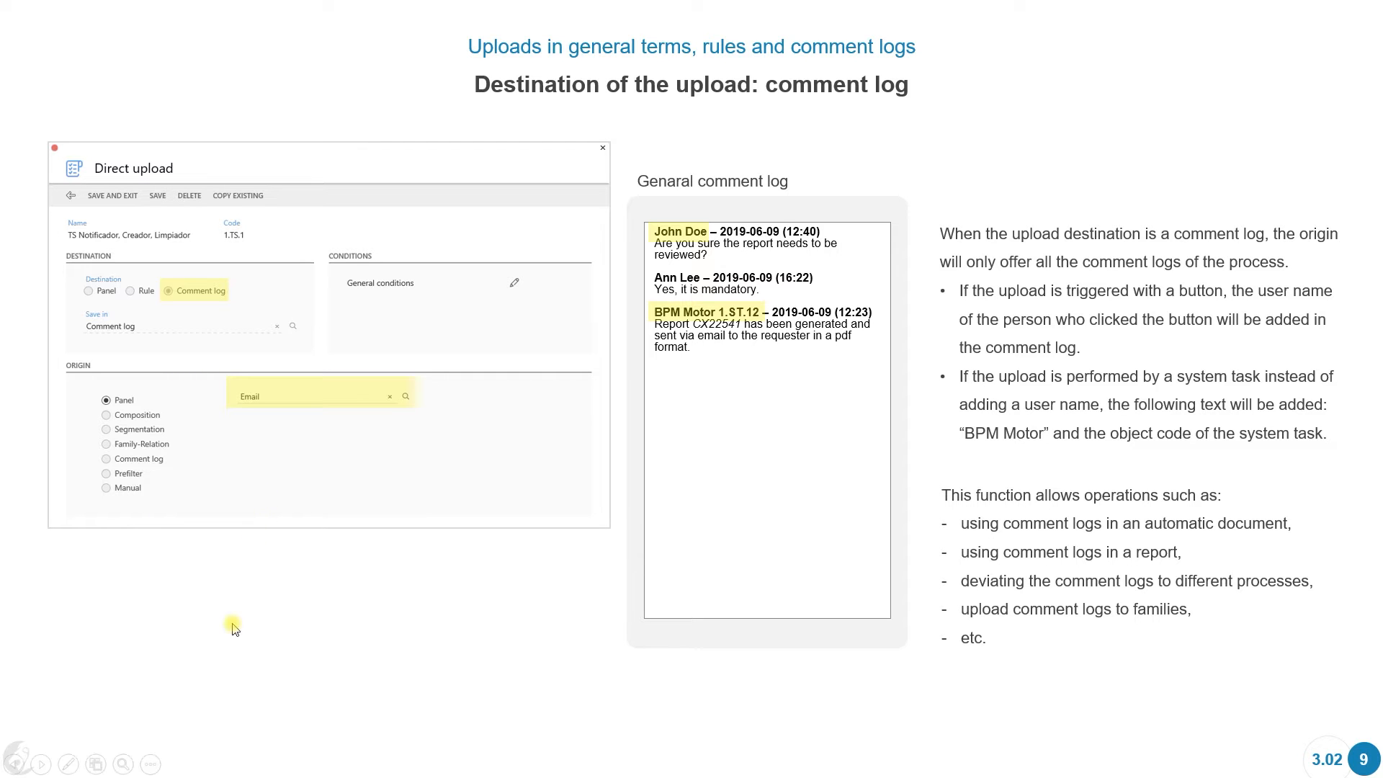
pyautogui.click(224, 646)
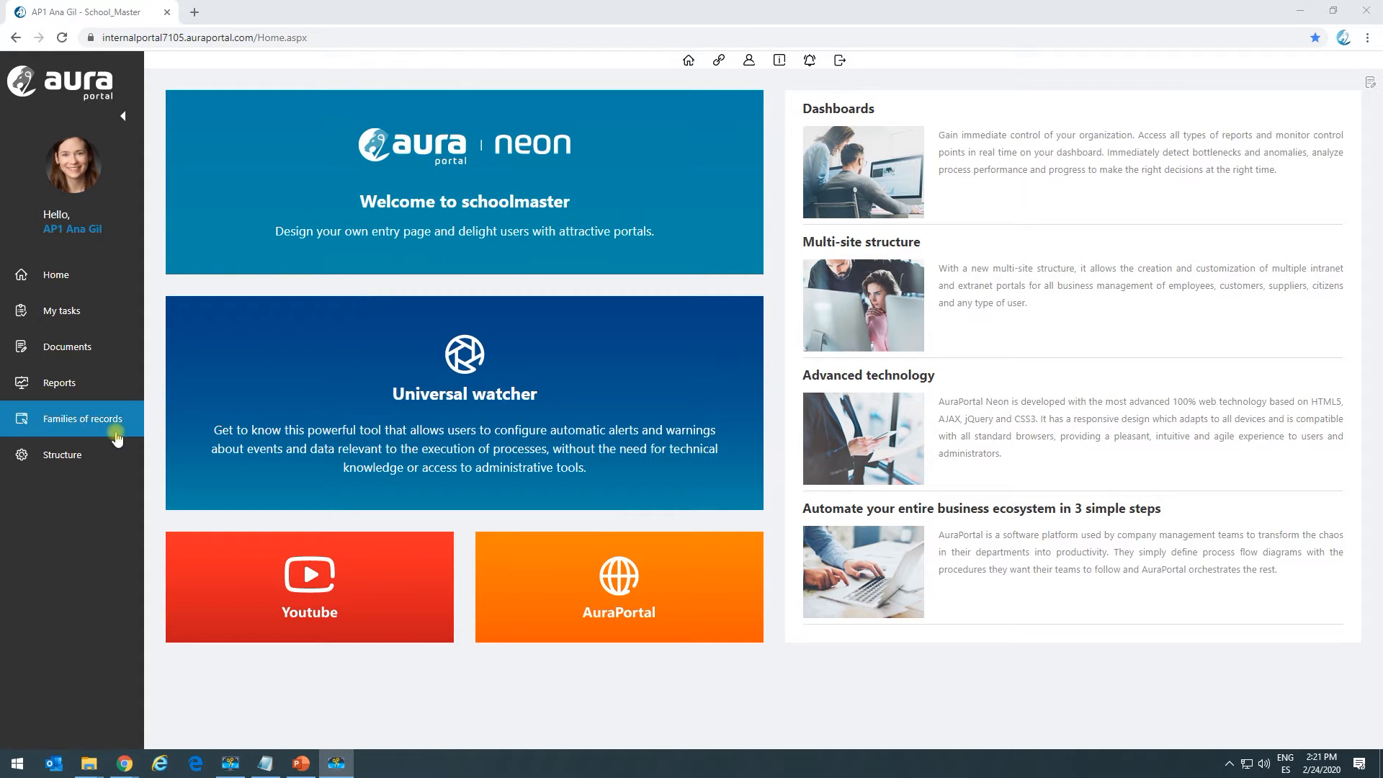
# Open the process class "3.02 Teacher - Uploads in general terms, prefixes, suffixes and group of fields" from the structure's processes.
pyautogui.click(76, 457)
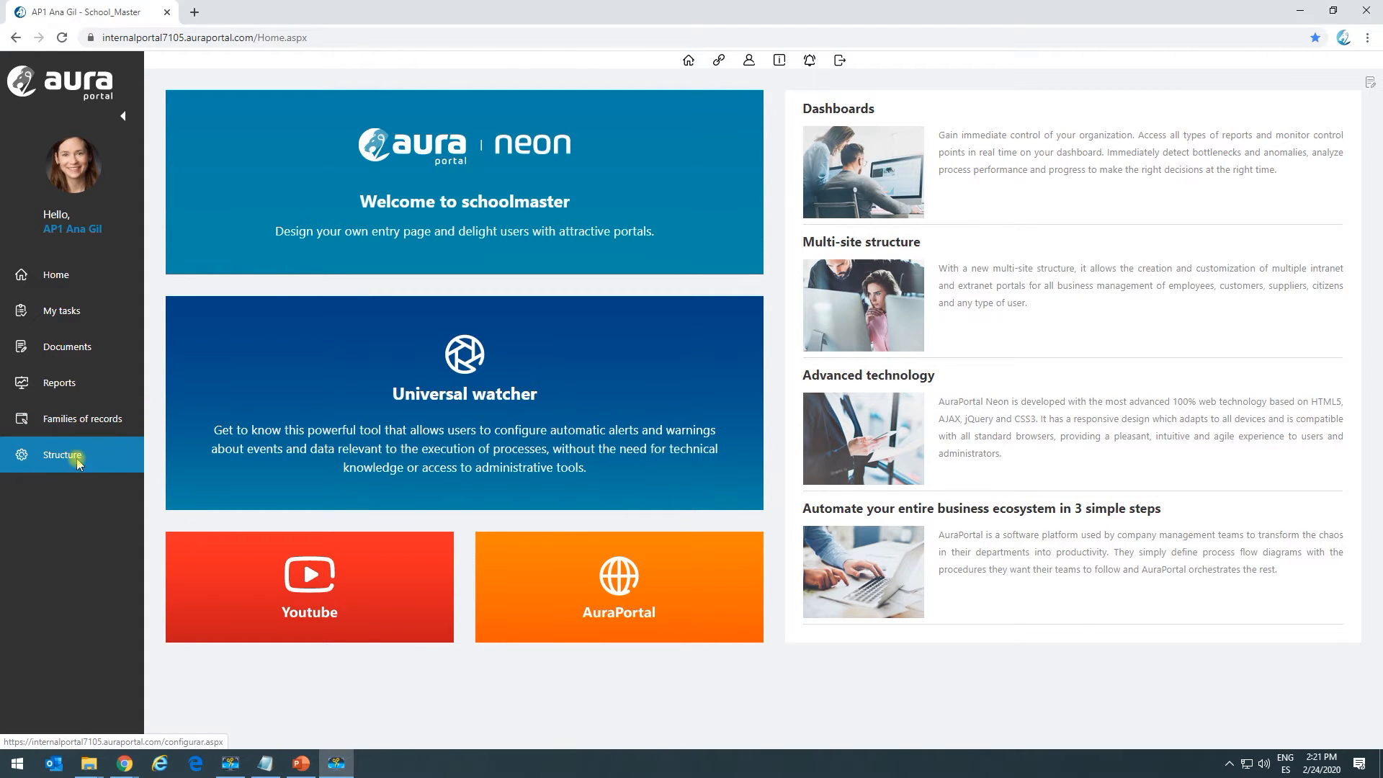
pyautogui.click(627, 460)
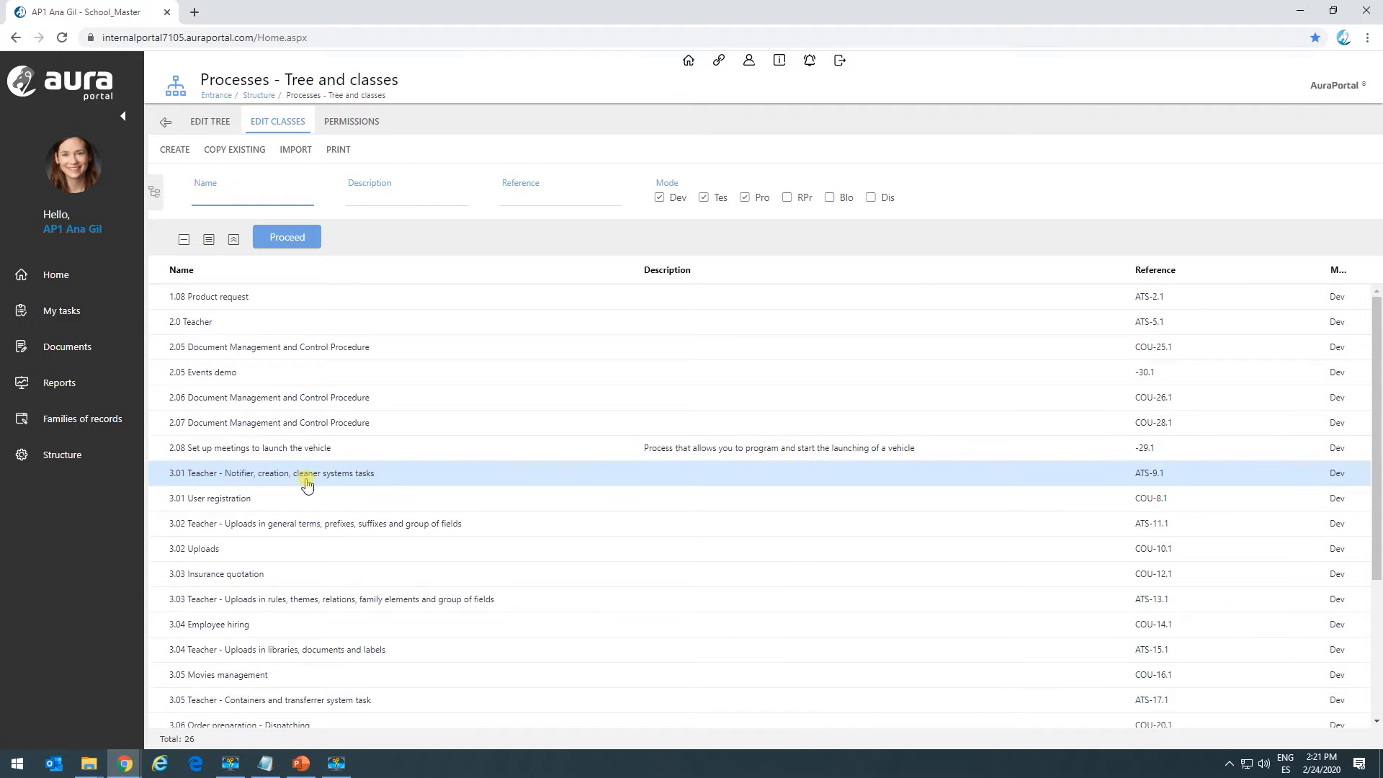
pyautogui.click(309, 528)
pyautogui.click(916, 402)
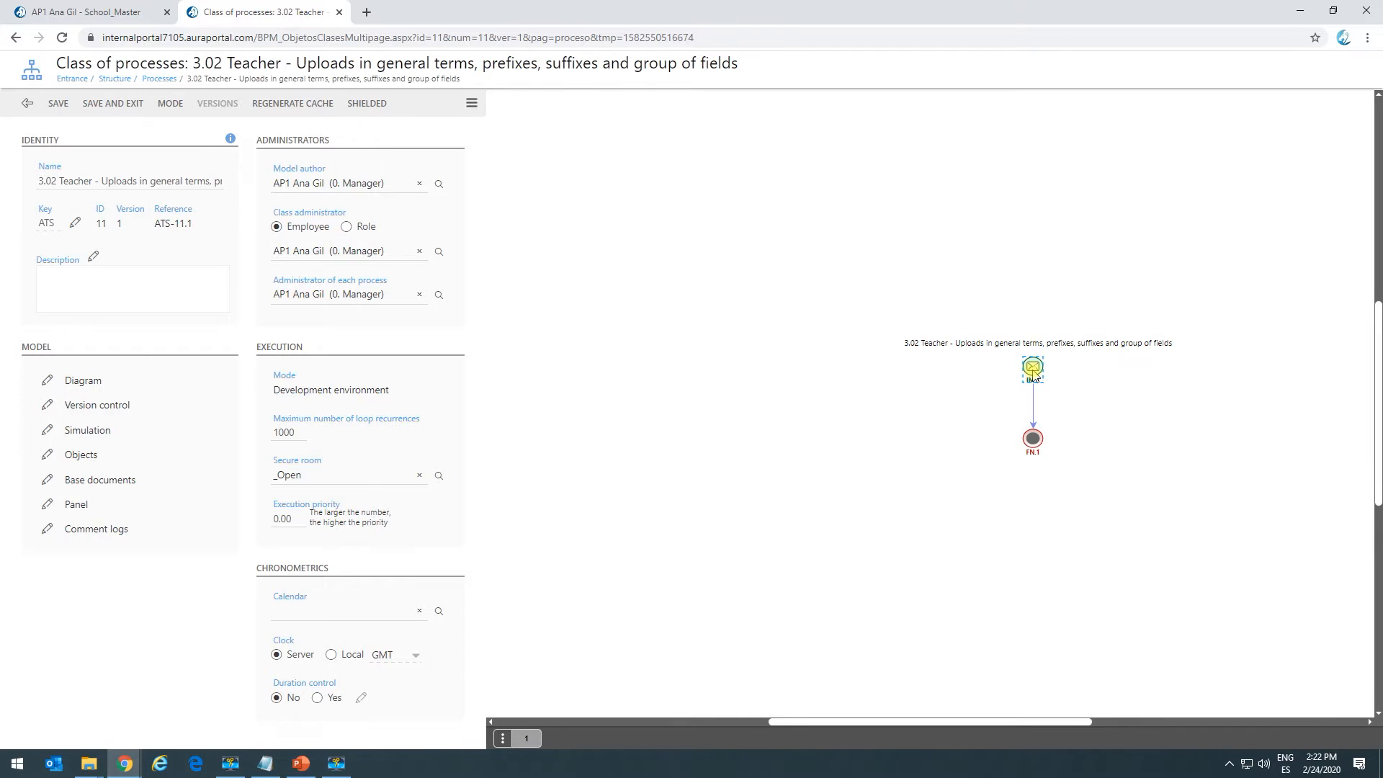
# Open the default dynamic form of the process's message start event for editing and dismiss the translation offer.
pyautogui.doubleClick(1032, 369)
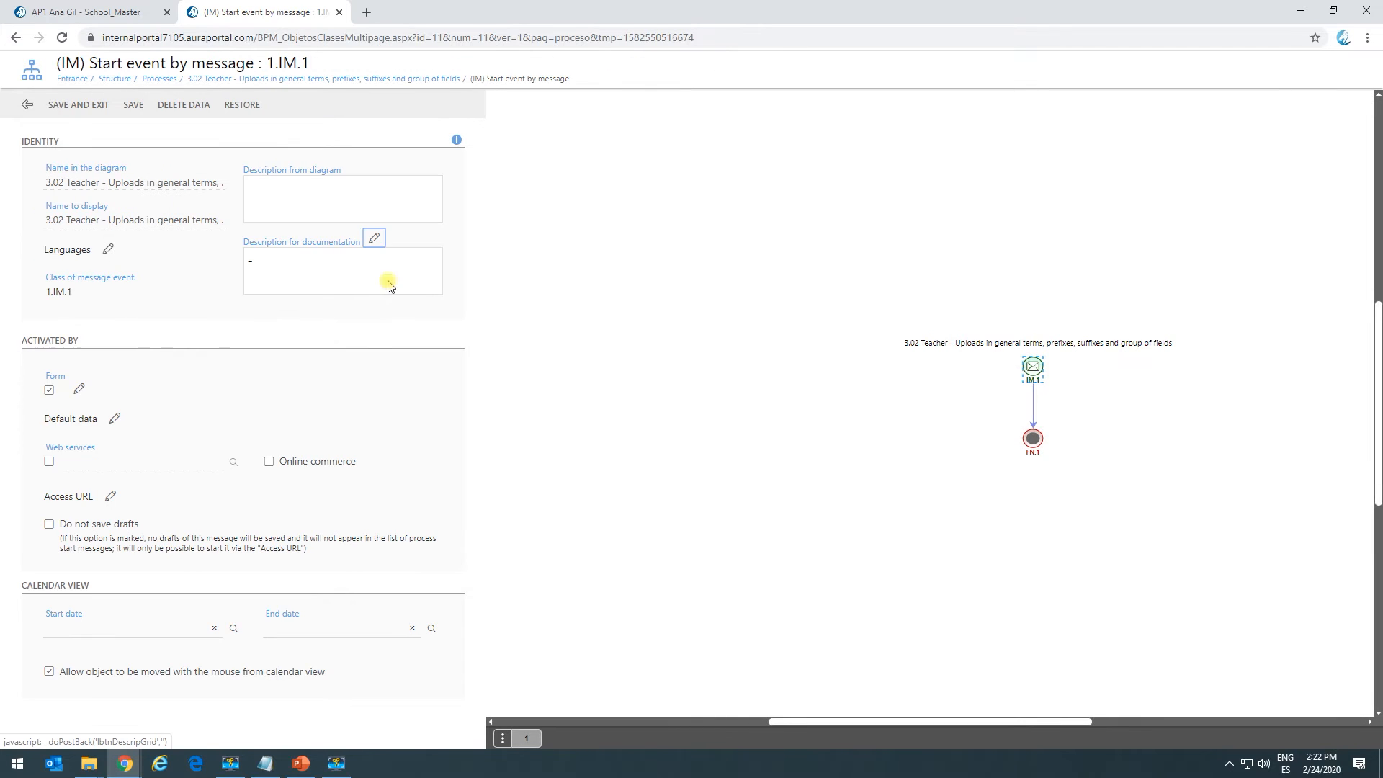
pyautogui.click(80, 389)
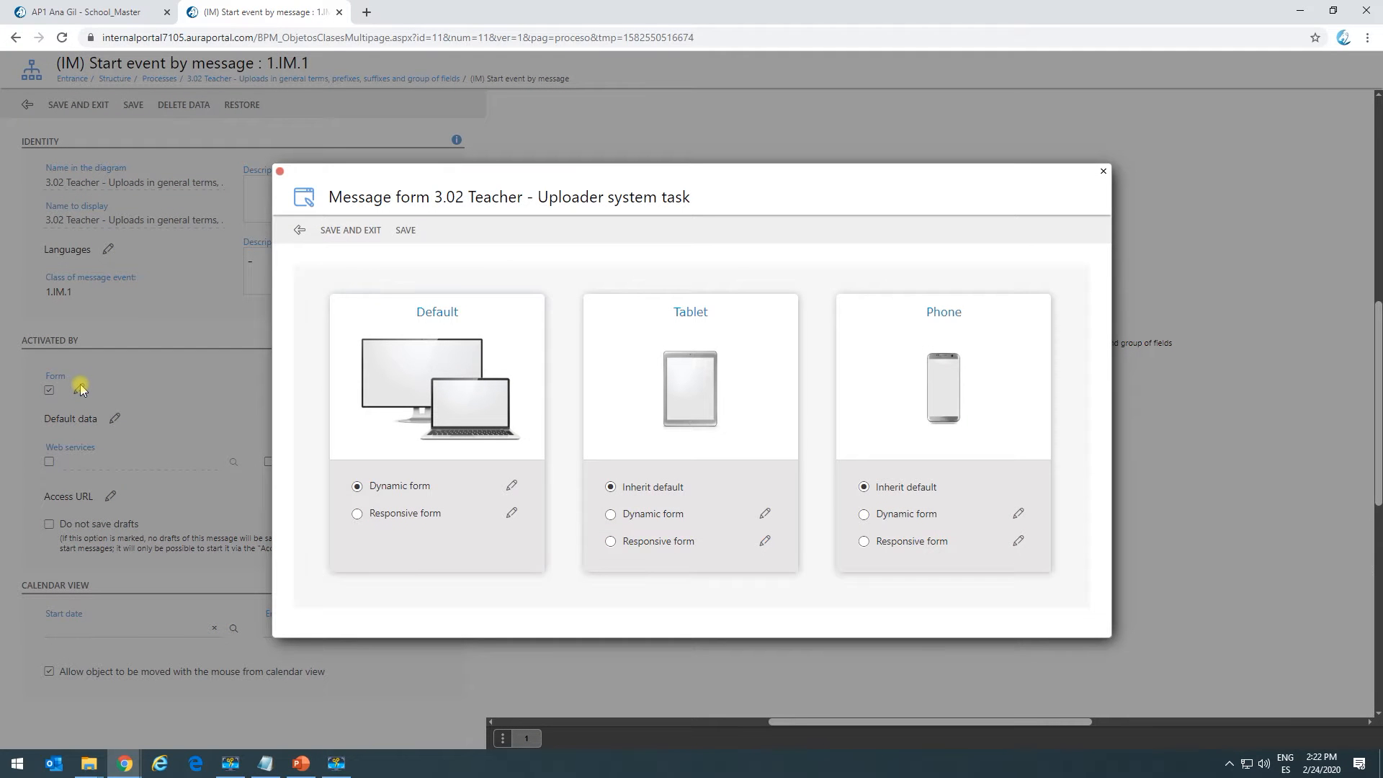
pyautogui.click(511, 485)
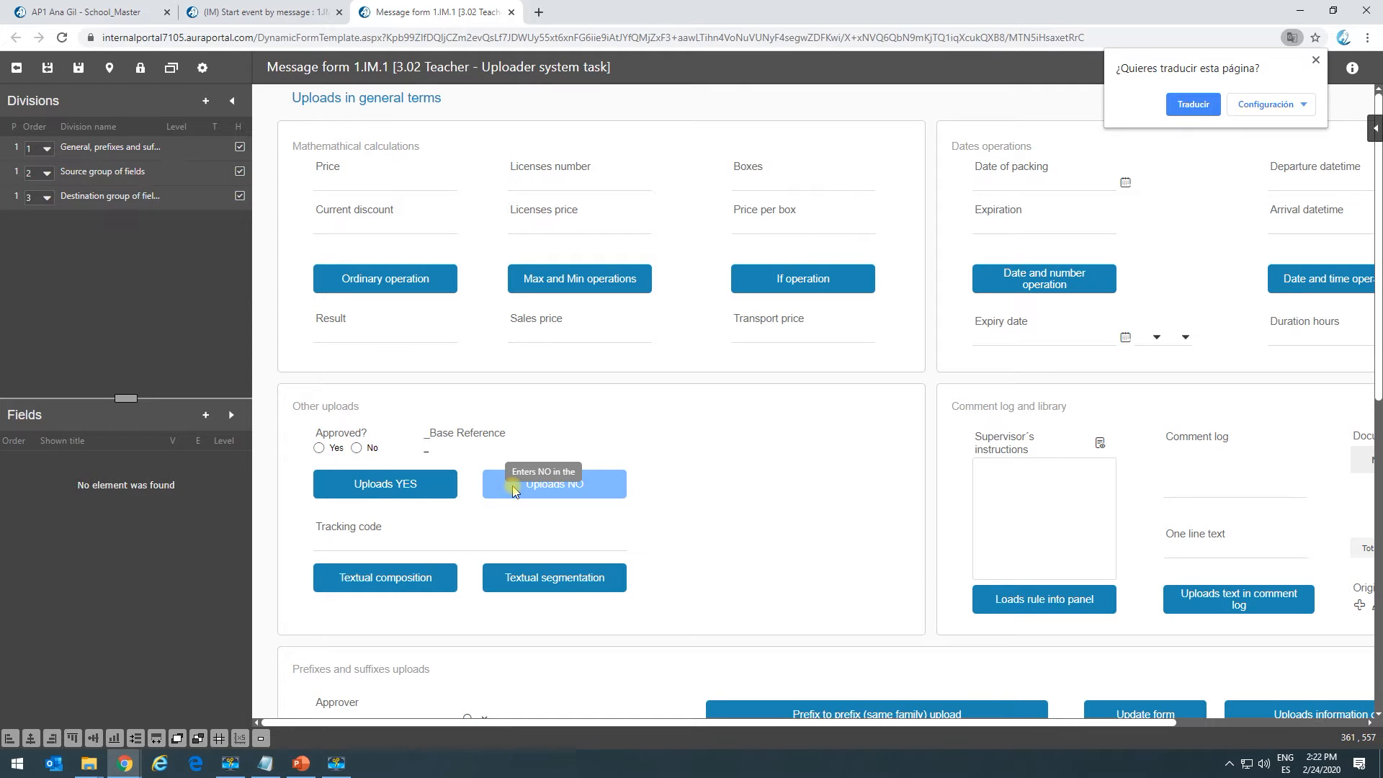
pyautogui.click(1315, 59)
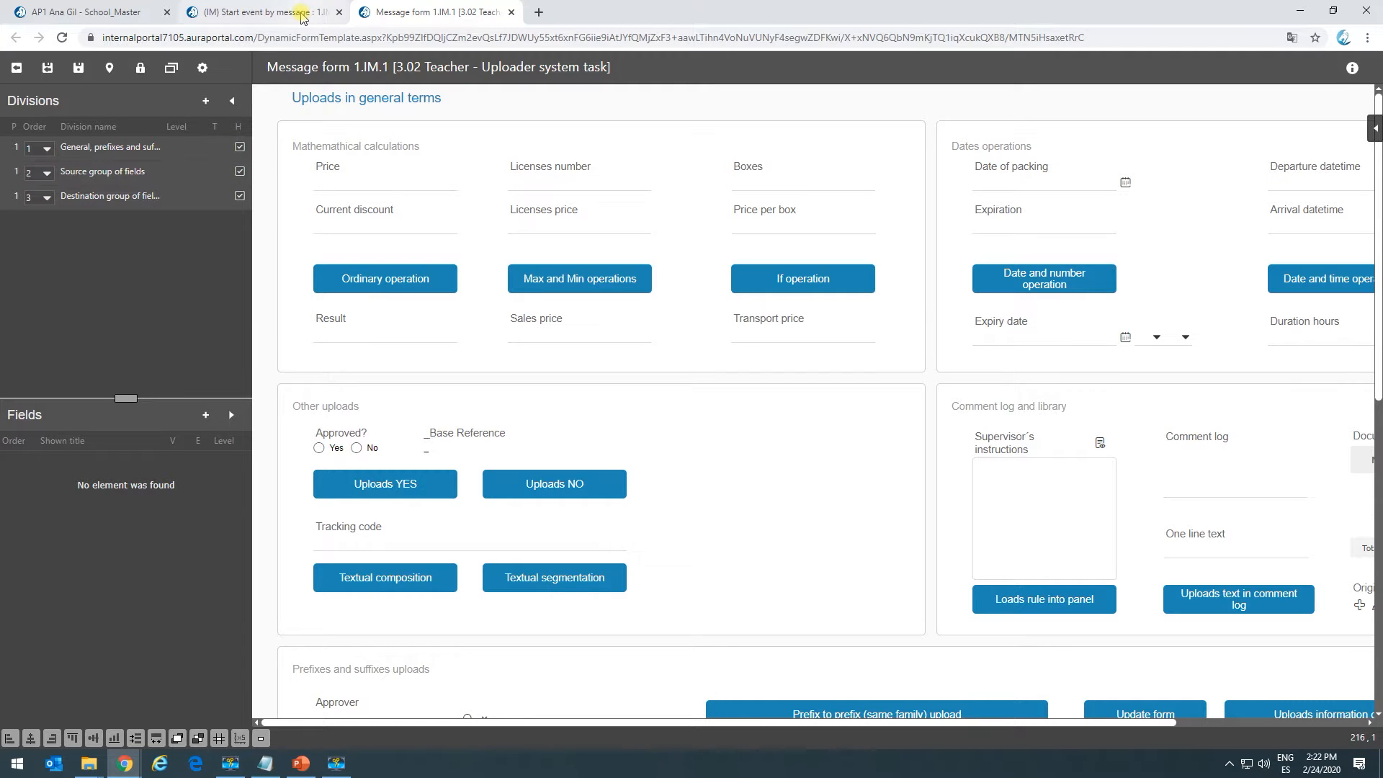
# Copy the access URL of the message start event from its settings.
pyautogui.click(304, 15)
pyautogui.click(279, 171)
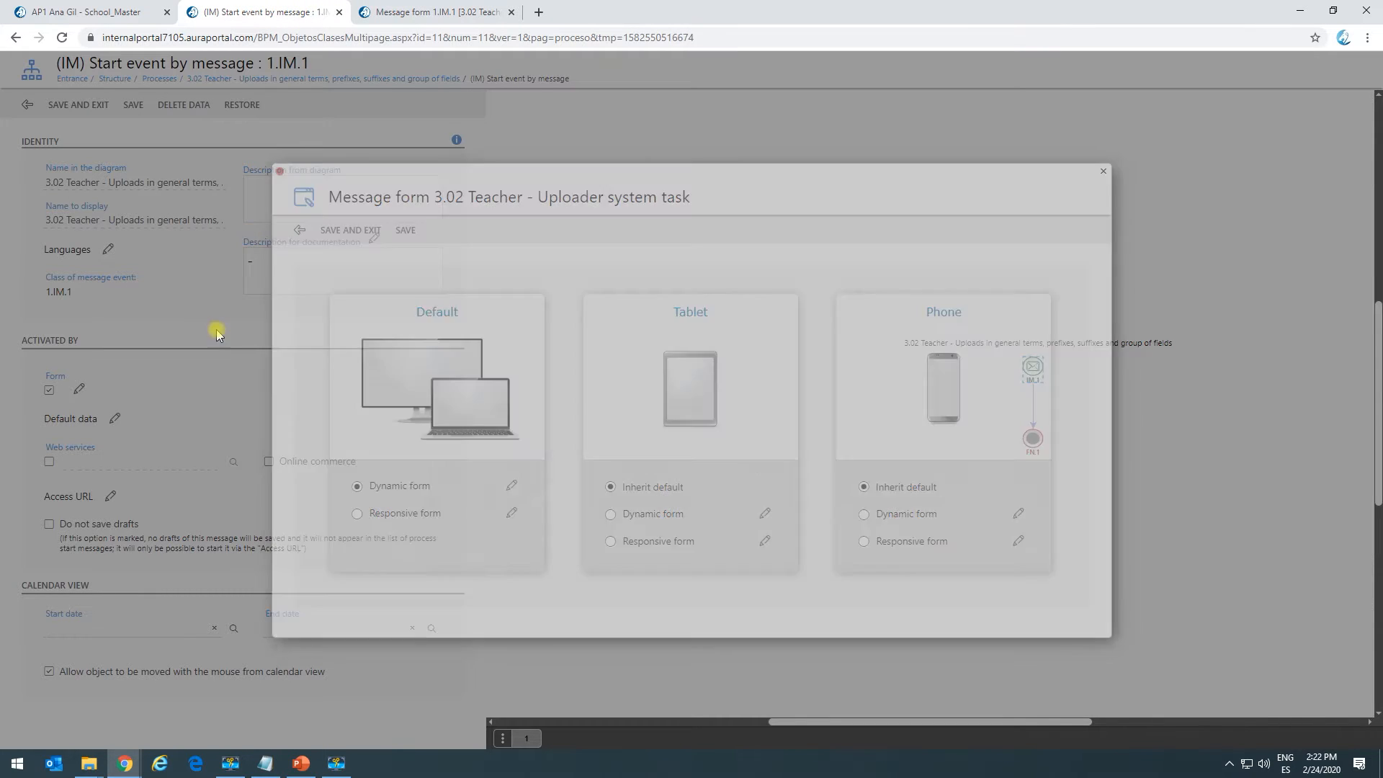
pyautogui.click(112, 496)
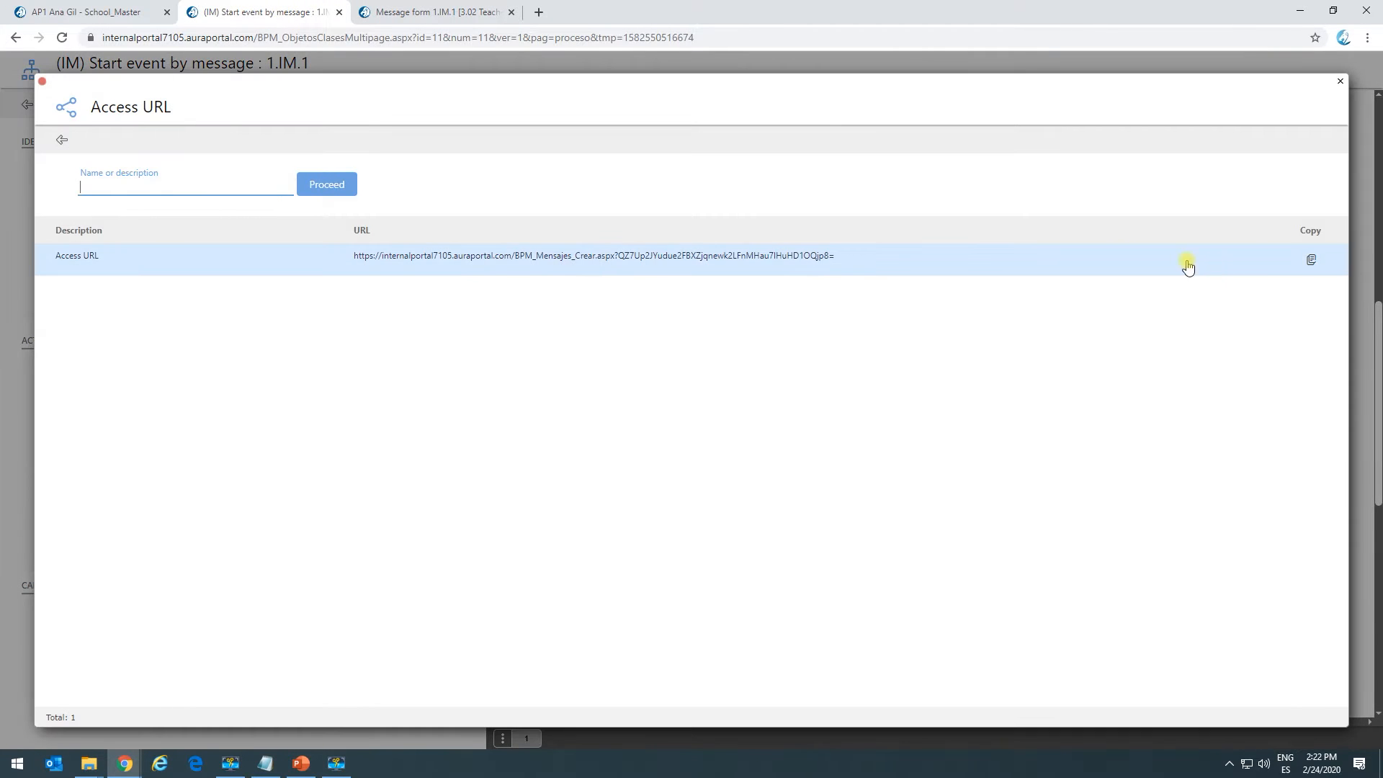
pyautogui.click(1311, 262)
pyautogui.click(1340, 81)
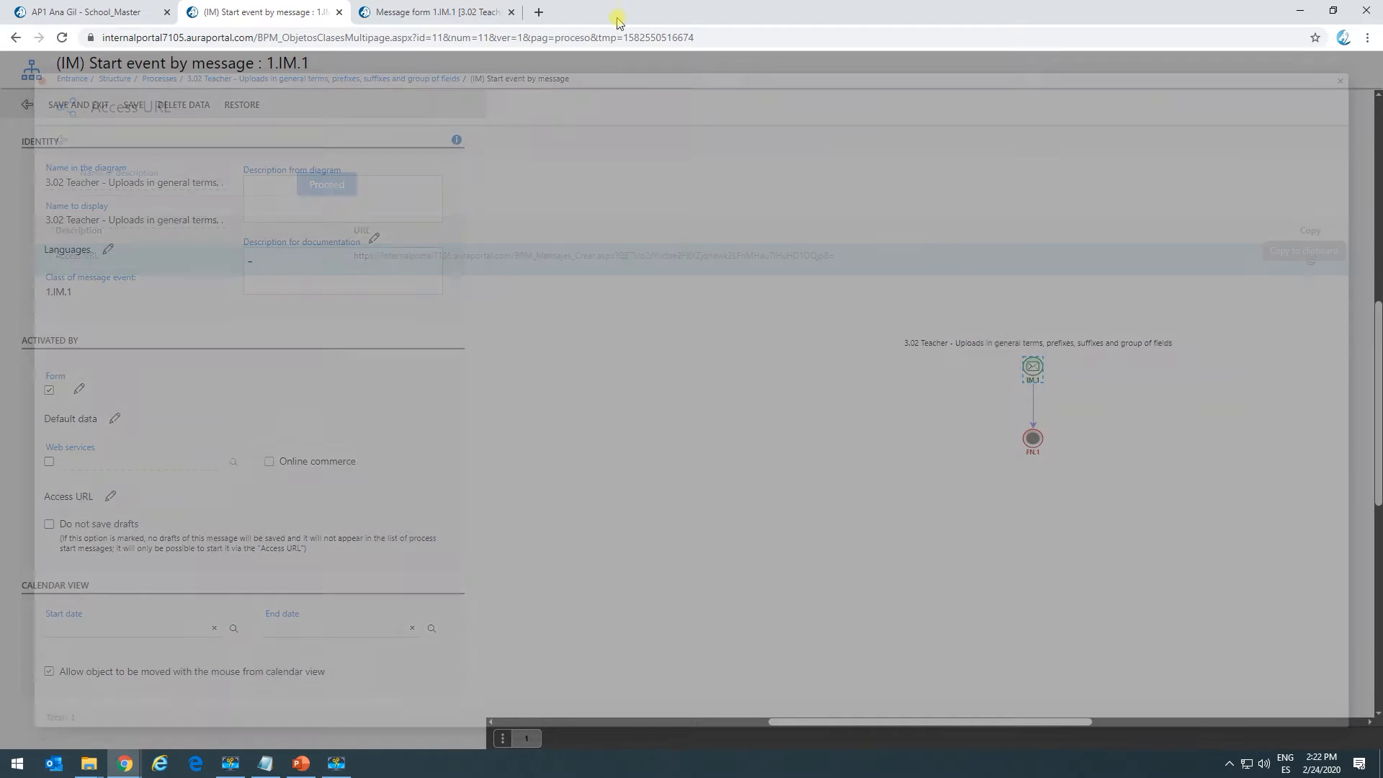
# Load the copied access URL in a new browser tab and dismiss the translation offer.
pyautogui.click(537, 13)
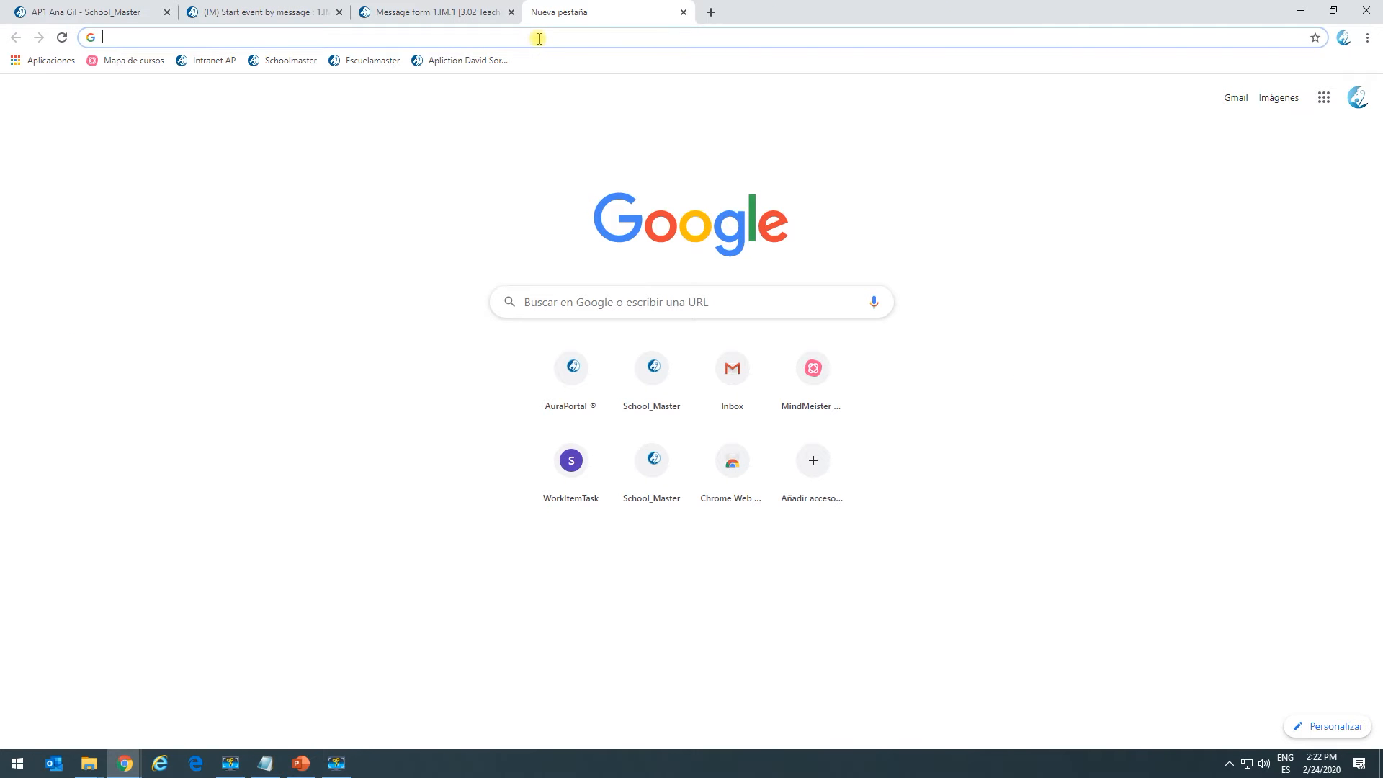
pyautogui.hotkey('ctrl', 'v')
pyautogui.press('Return')
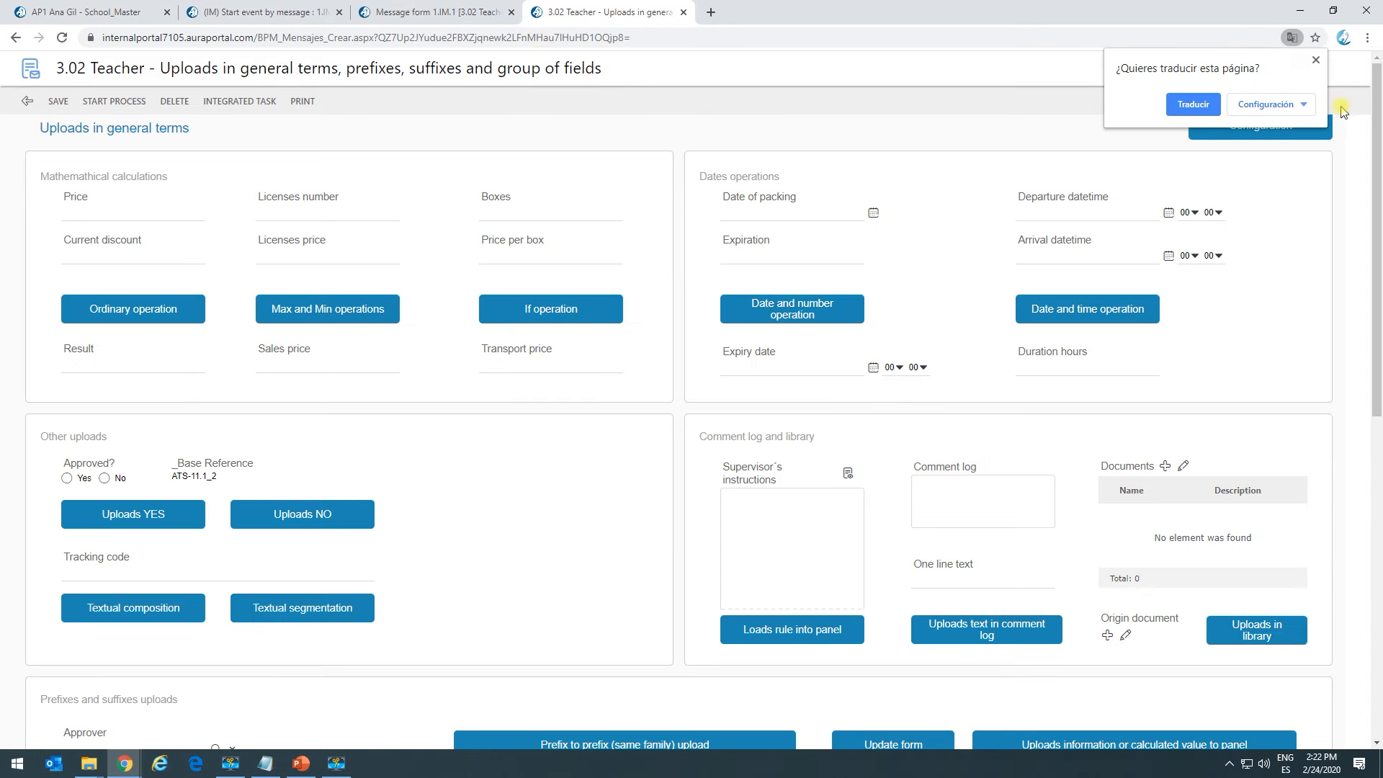
pyautogui.click(1316, 61)
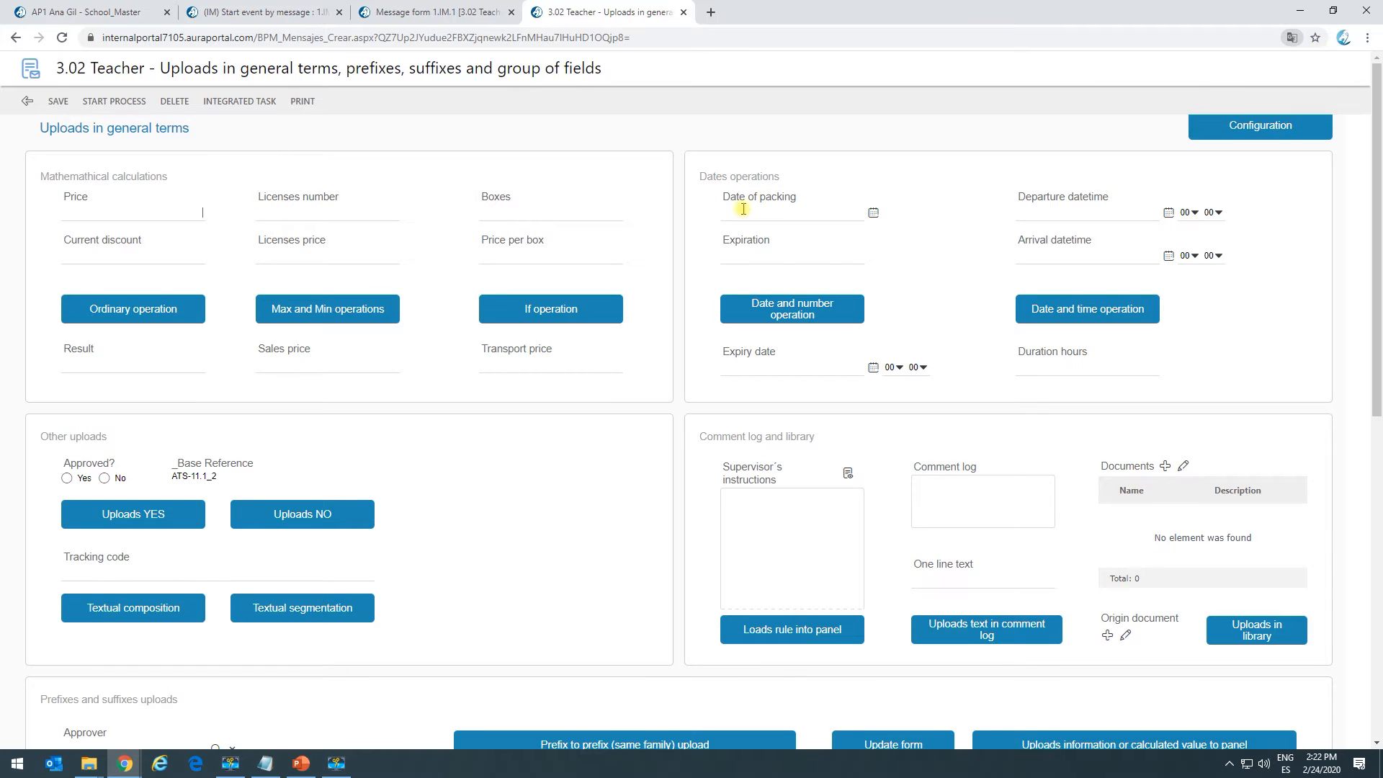
# Enter a price of 100 and try a current discount of 5 in the mathematical calculations section.
pyautogui.click(76, 214)
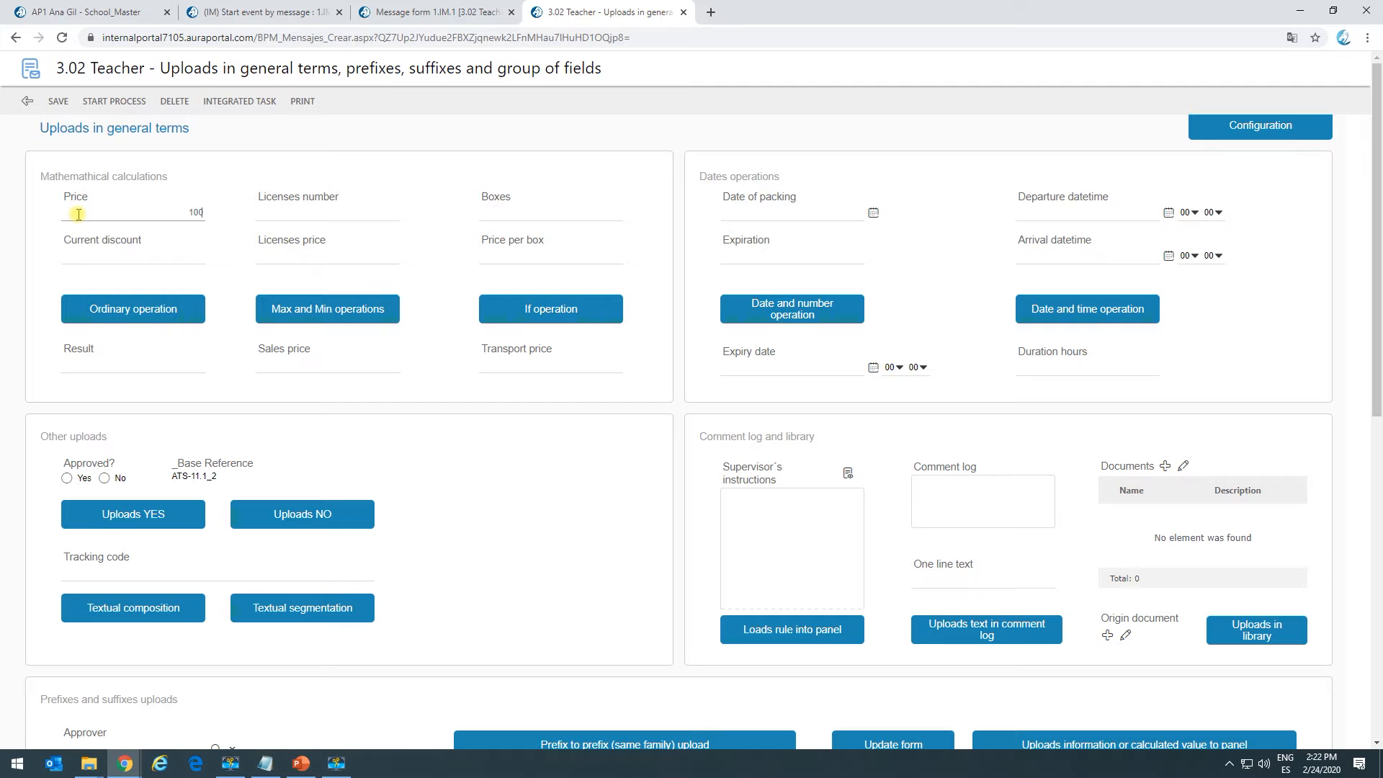
pyautogui.click(108, 311)
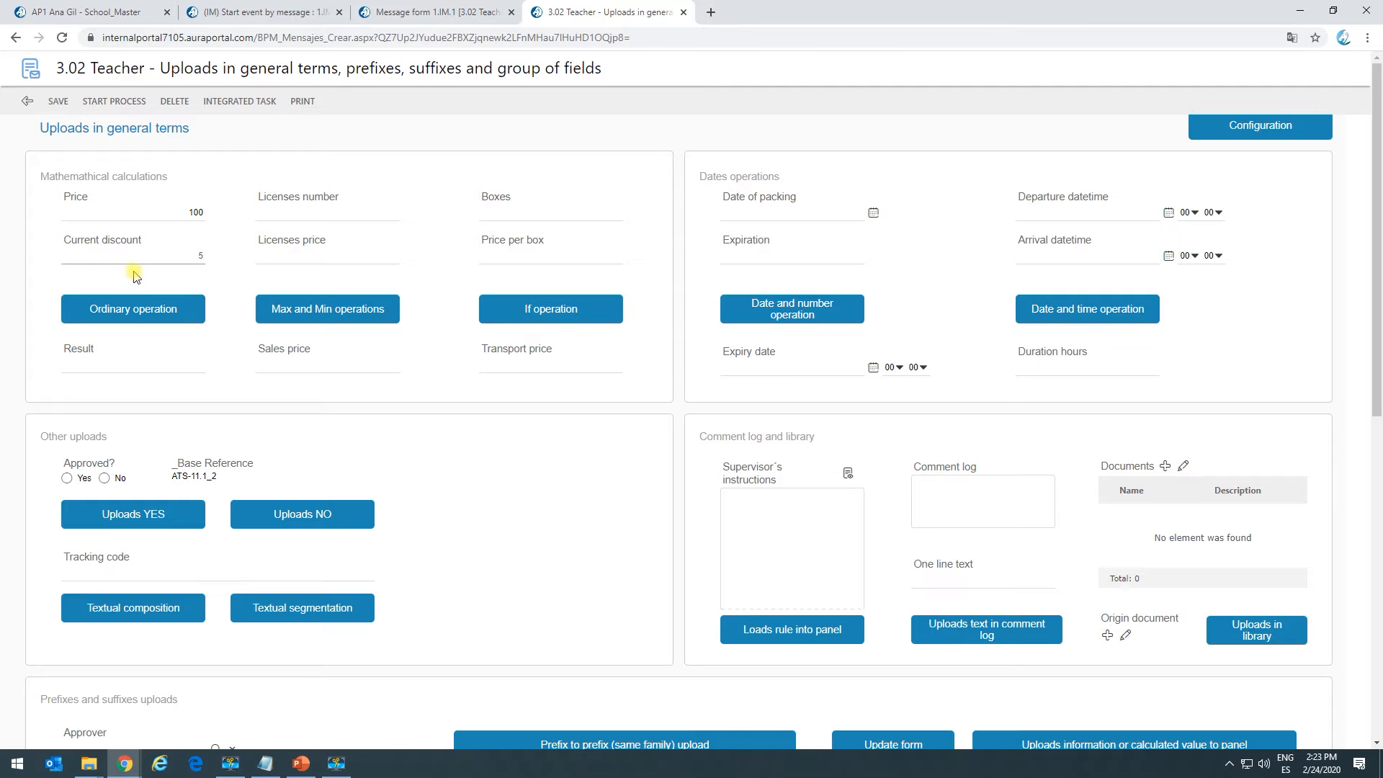
pyautogui.click(133, 279)
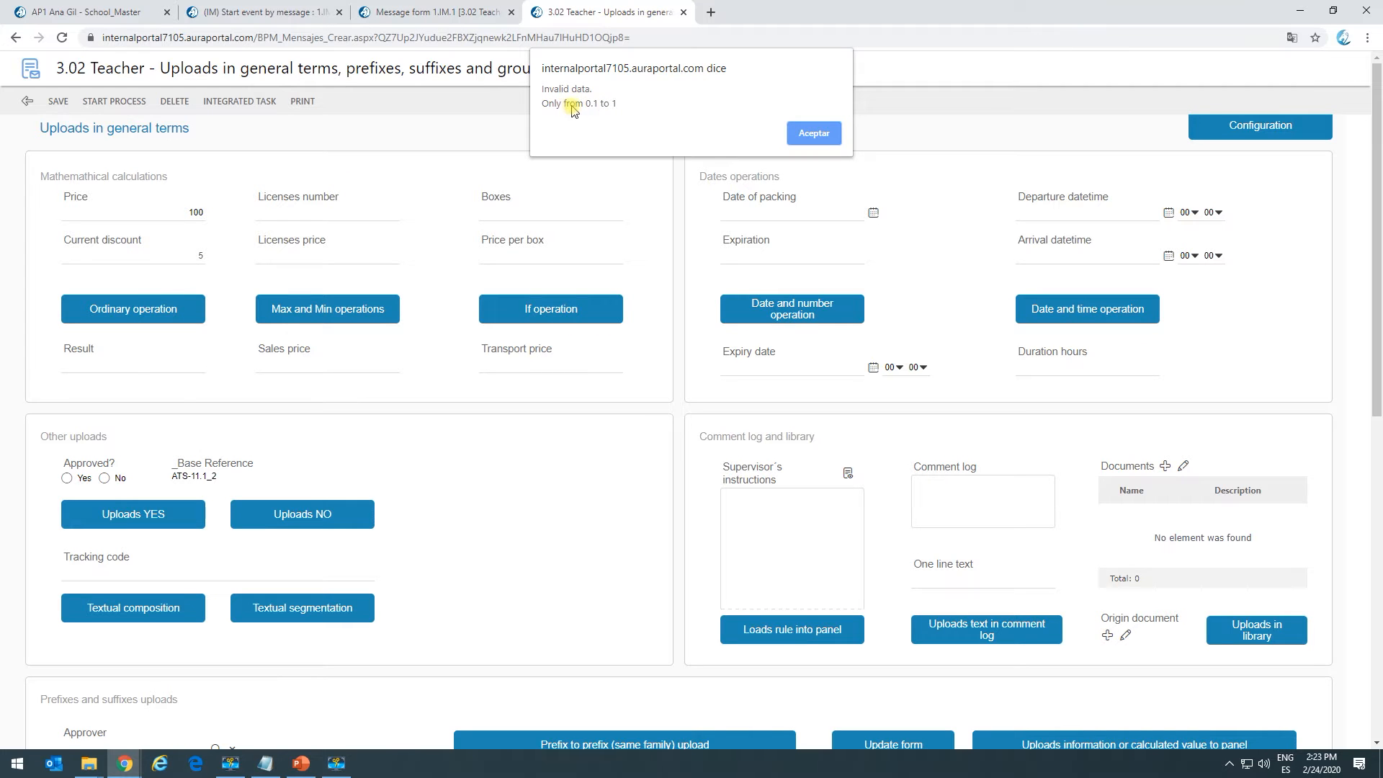
pyautogui.click(834, 135)
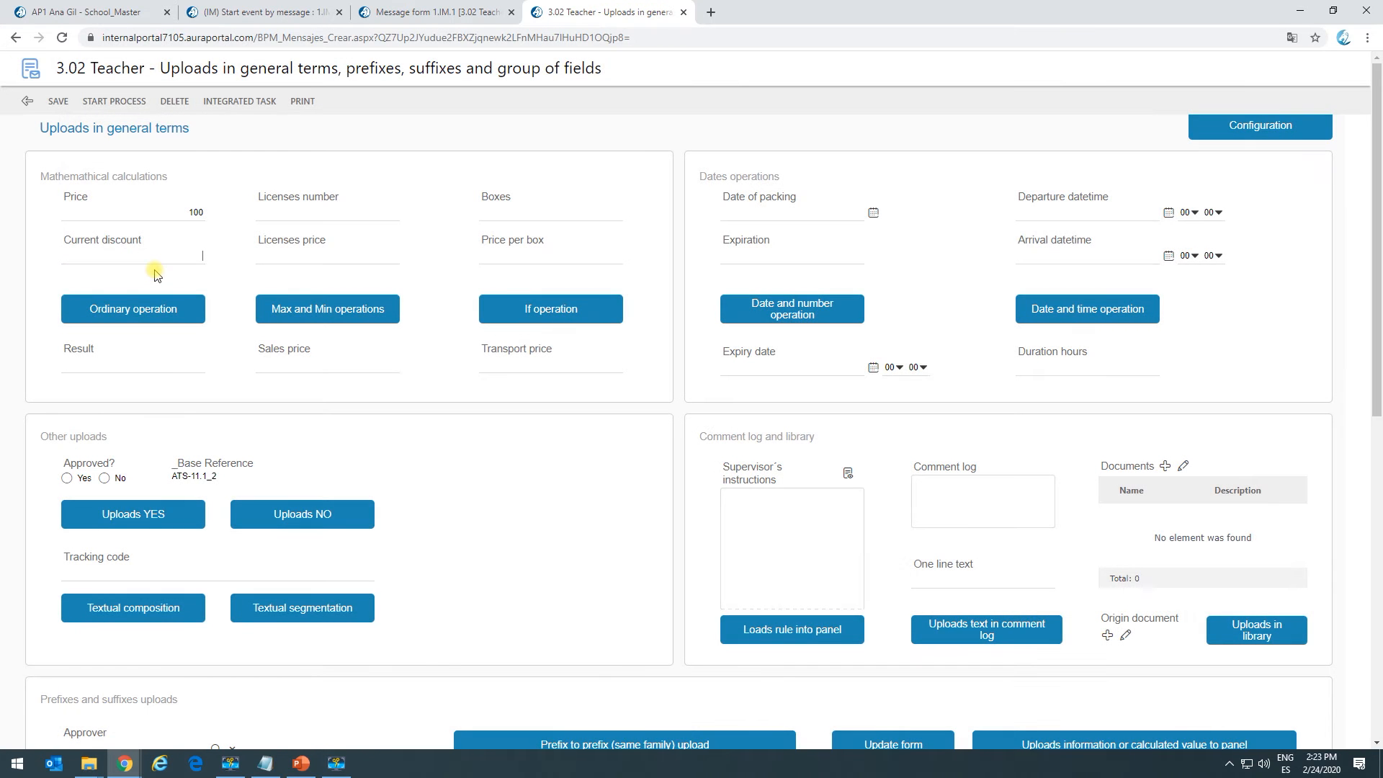
# Set the current discount to 0.5 and run the Ordinary operation.
pyautogui.write('.5')
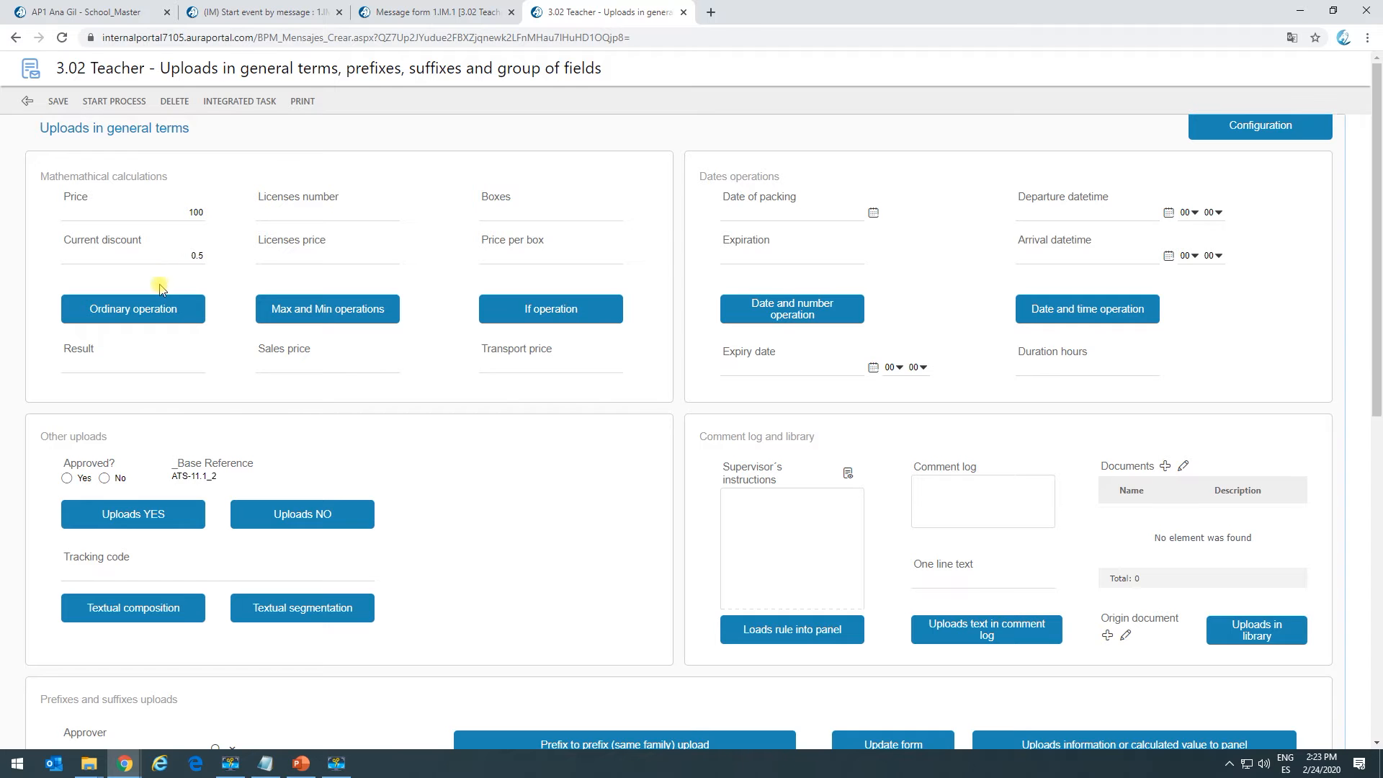
pyautogui.click(197, 213)
pyautogui.click(196, 257)
pyautogui.click(188, 317)
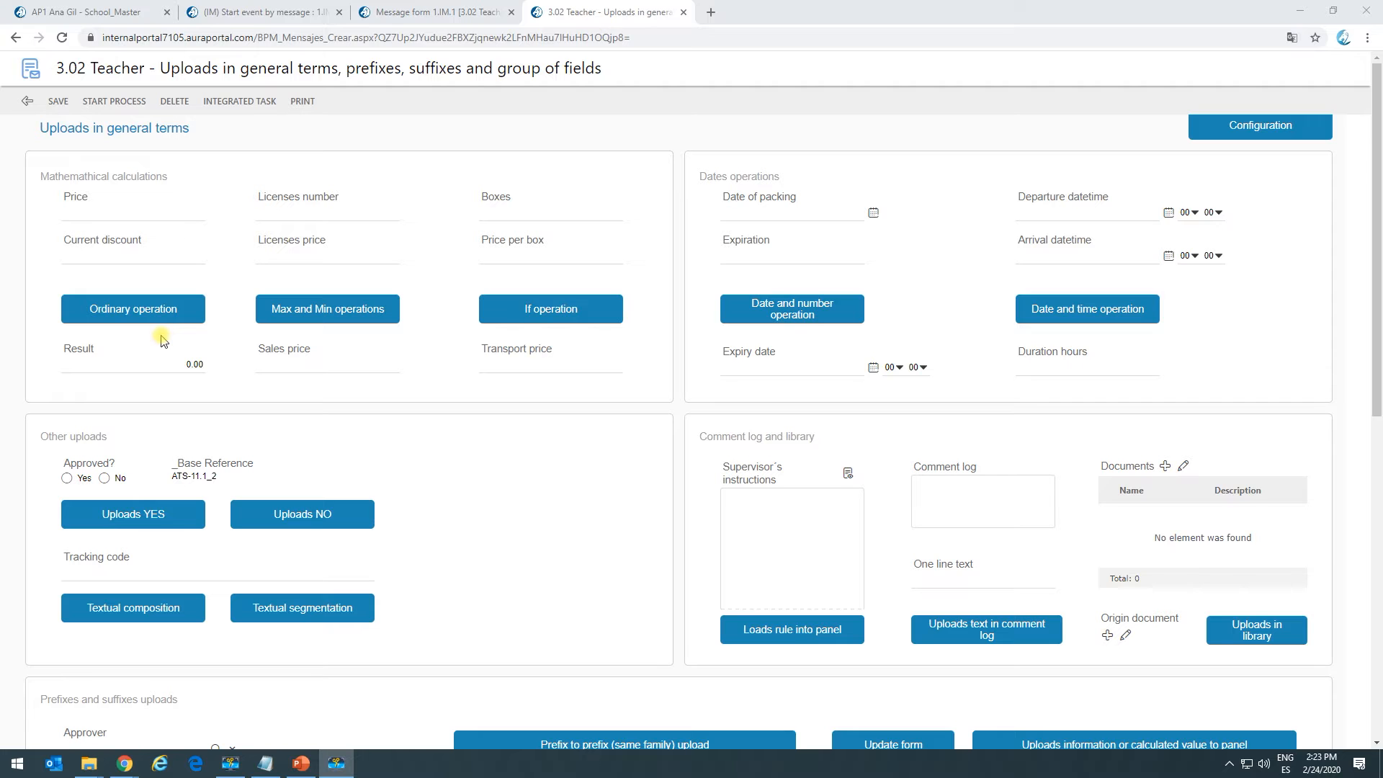
# In the form template, make the Ordinary operation's system task save the form before executing, and save the task, button and form.
pyautogui.click(445, 11)
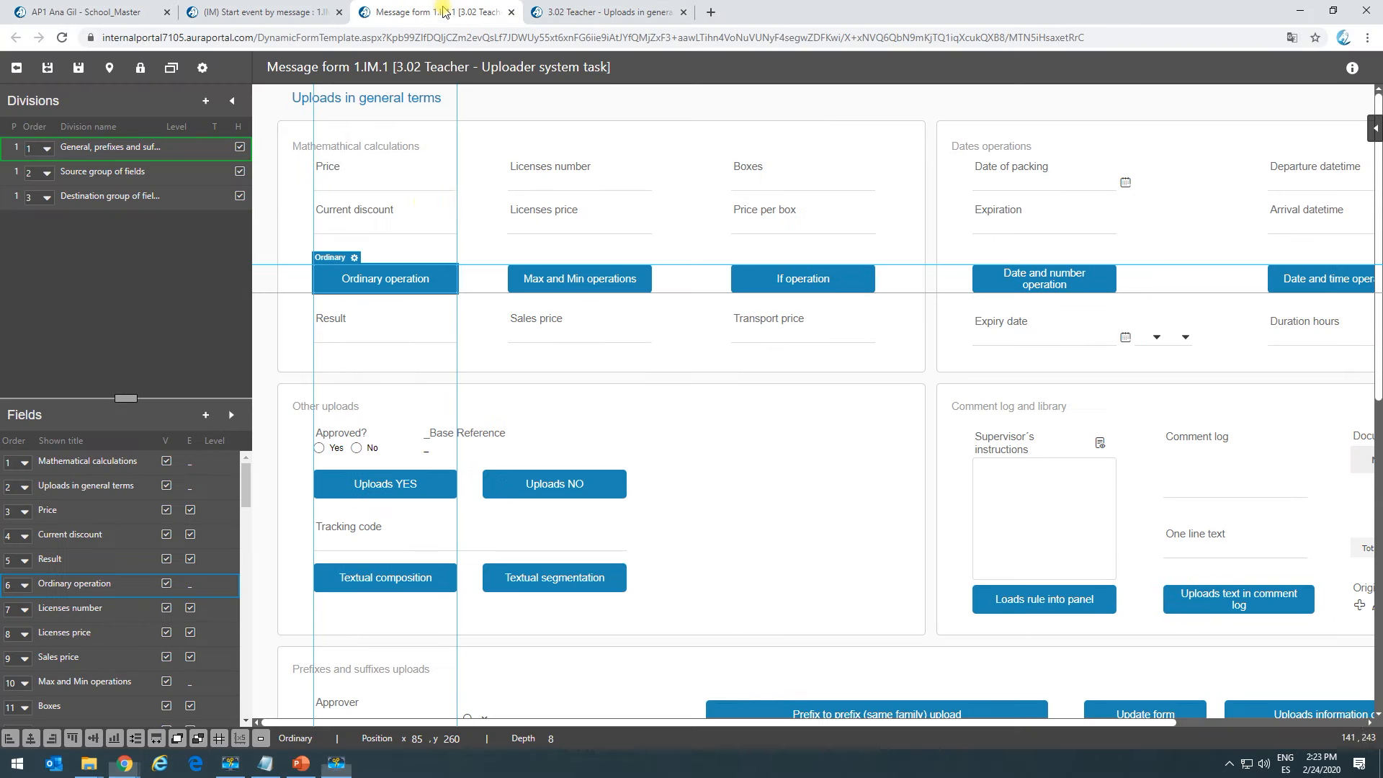
pyautogui.click(354, 257)
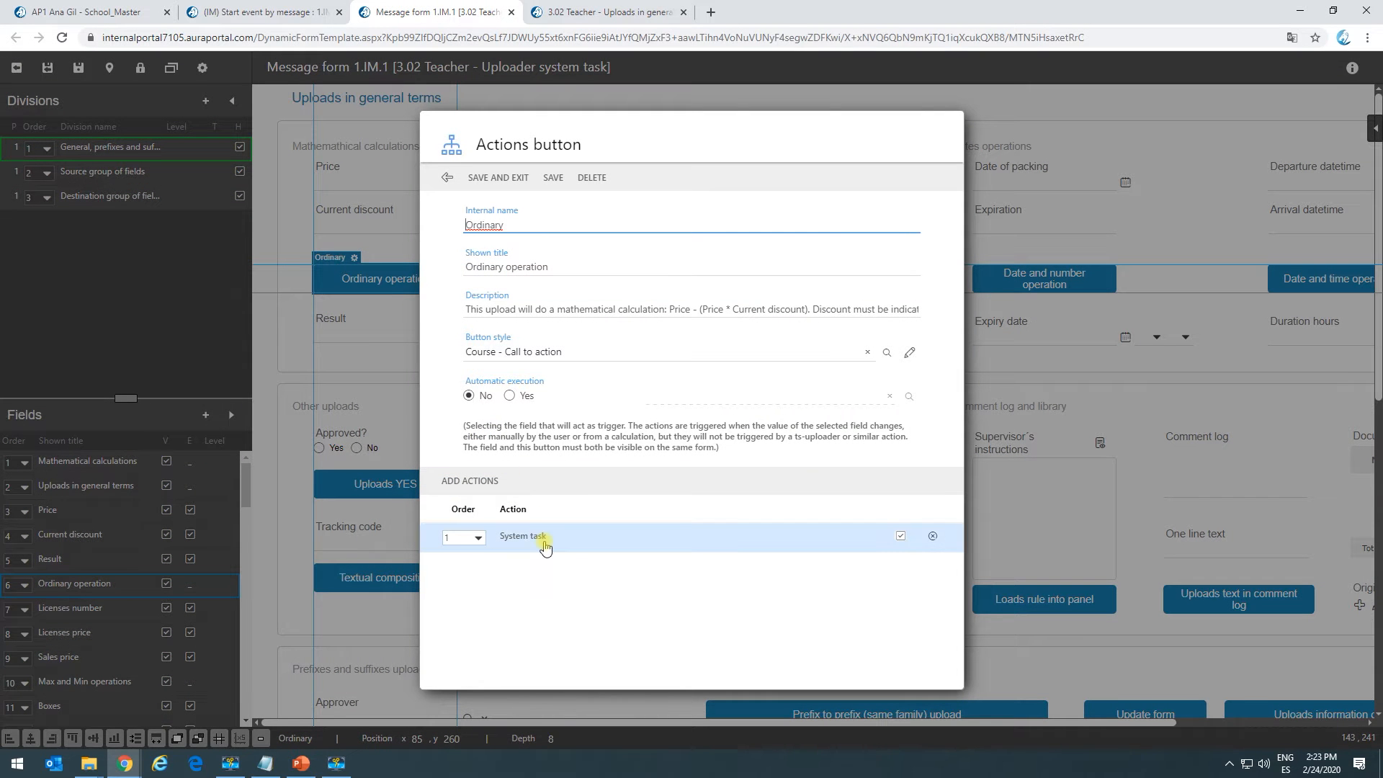
pyautogui.doubleClick(545, 547)
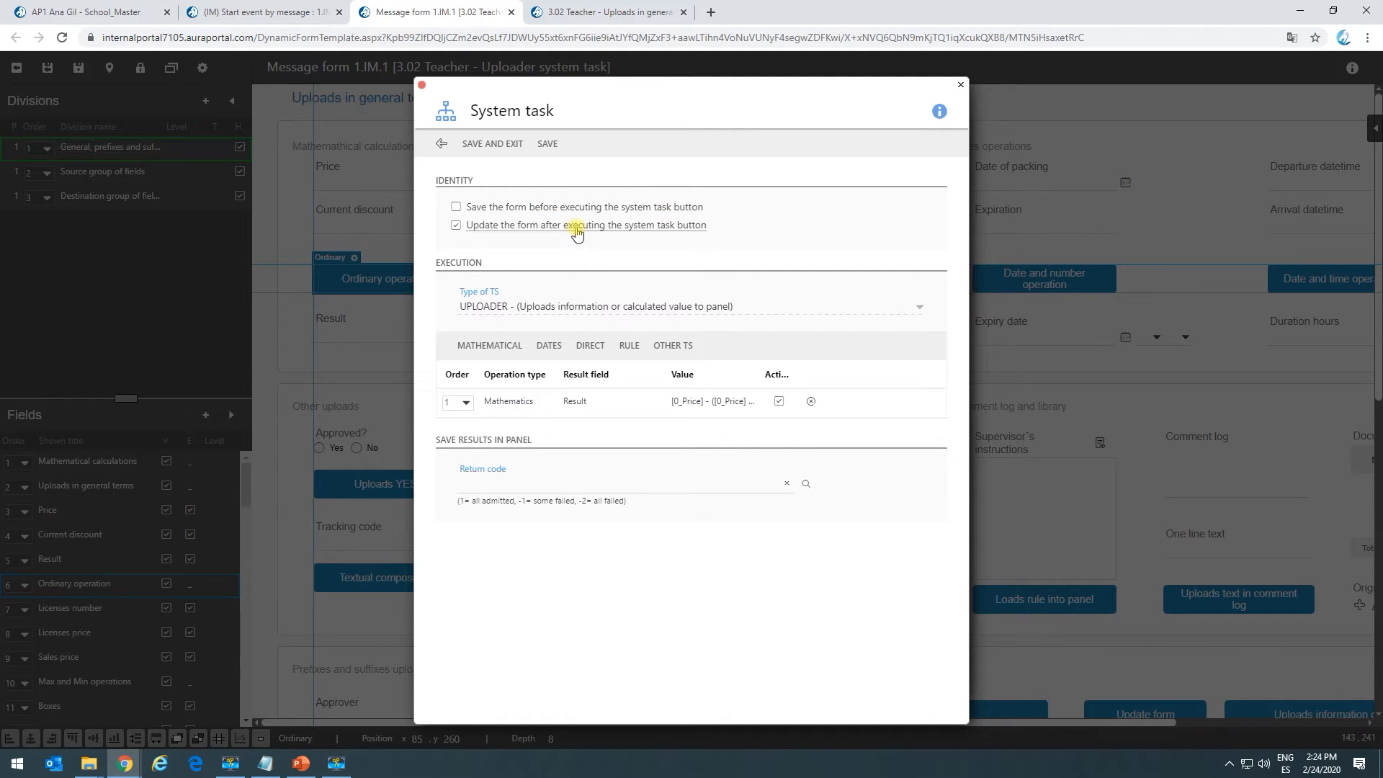
pyautogui.click(465, 208)
pyautogui.click(496, 147)
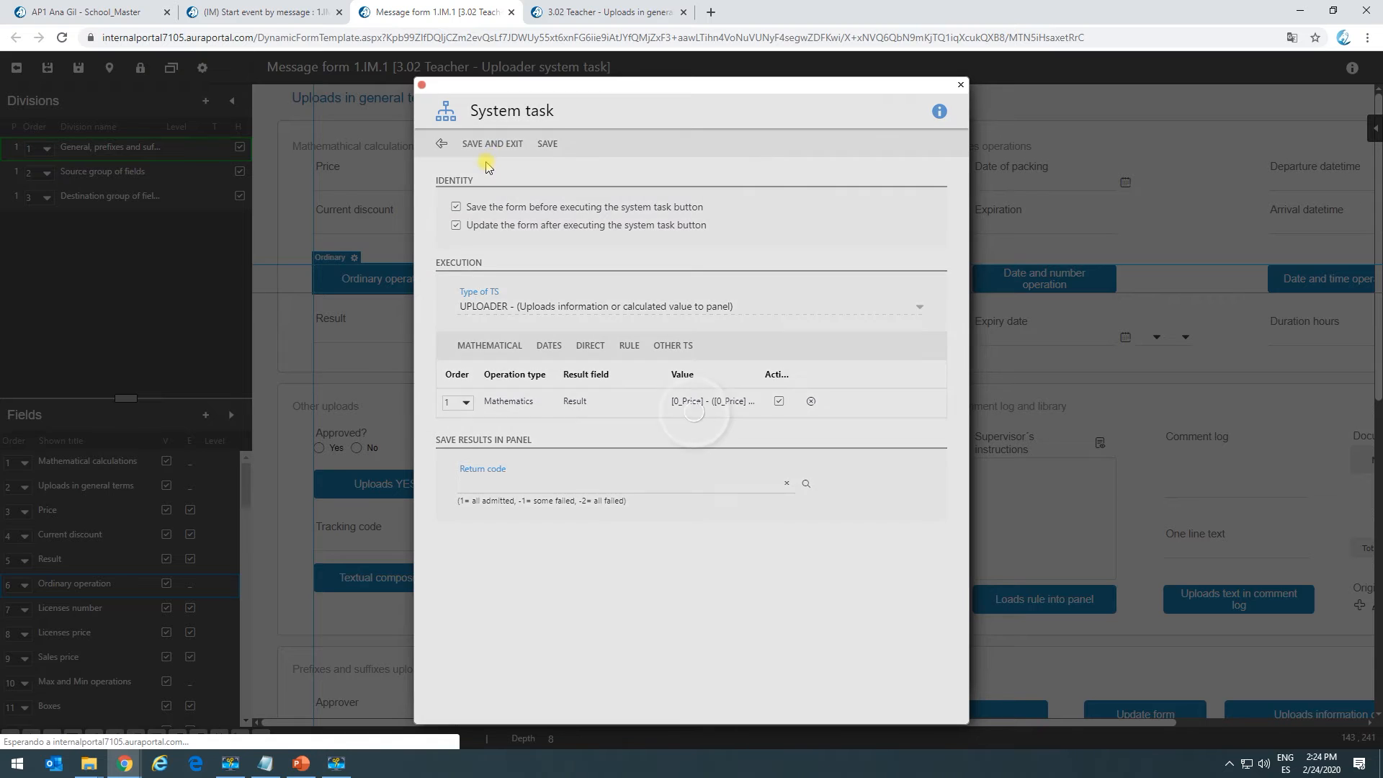
pyautogui.click(492, 181)
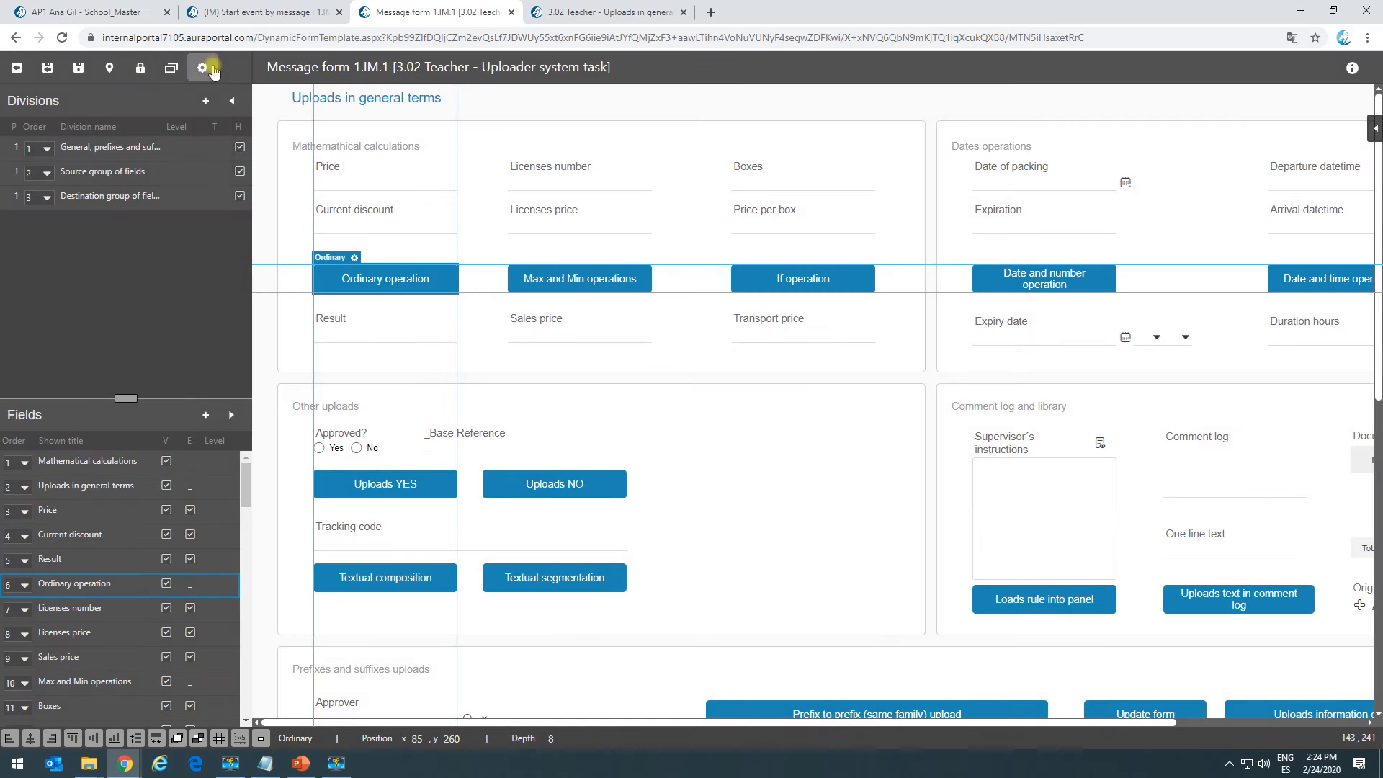
pyautogui.click(81, 68)
# Reload the start form, enter a price of 100 and a current discount of 0.5, and run the Ordinary operation.
pyautogui.click(588, 14)
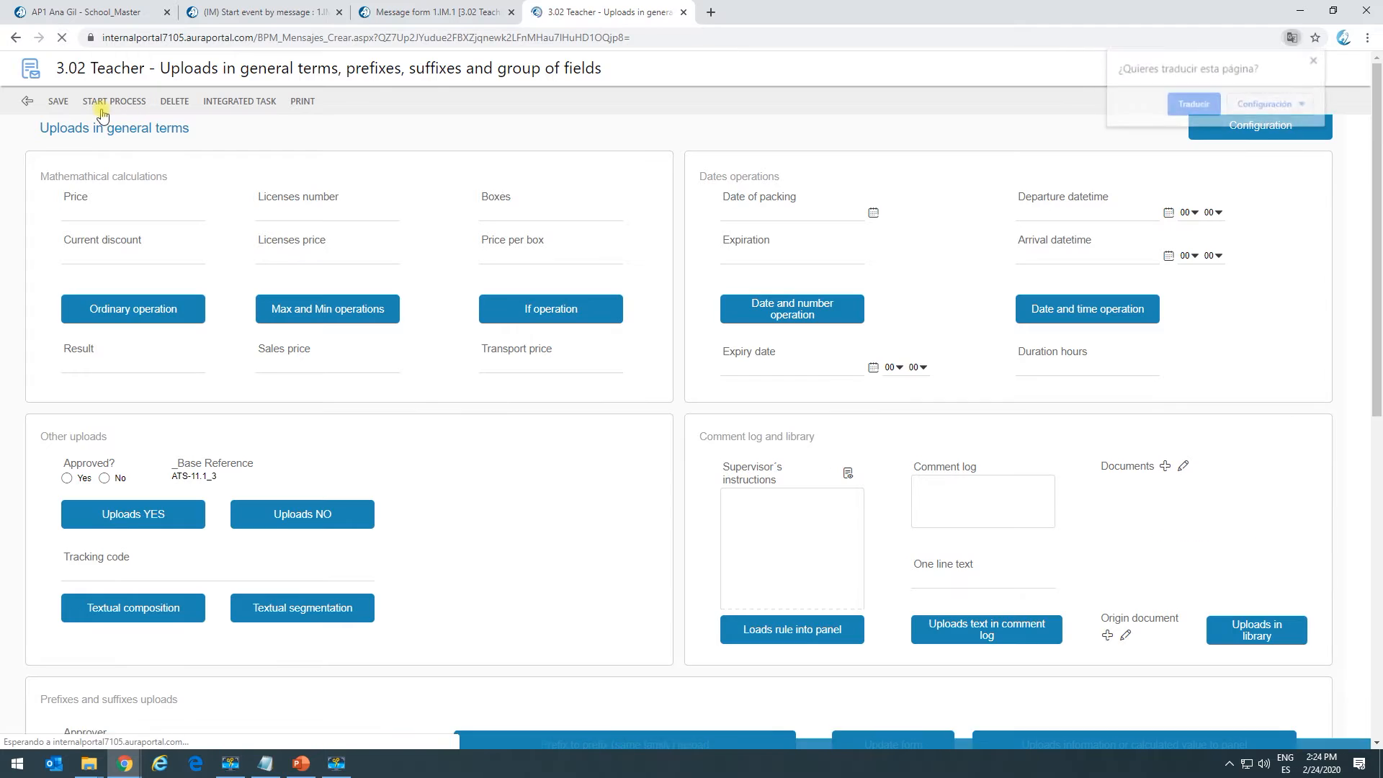
pyautogui.click(1316, 62)
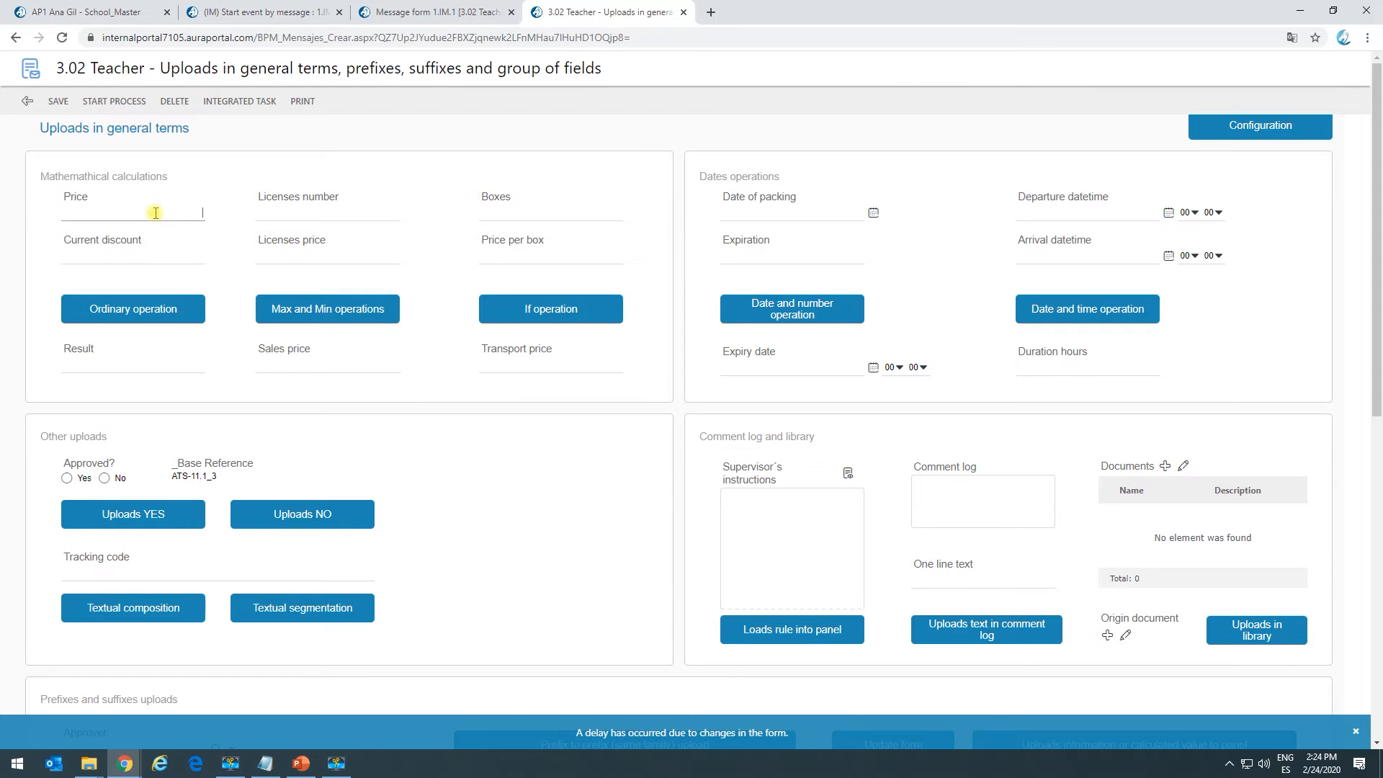
pyautogui.click(184, 255)
pyautogui.write('0.5')
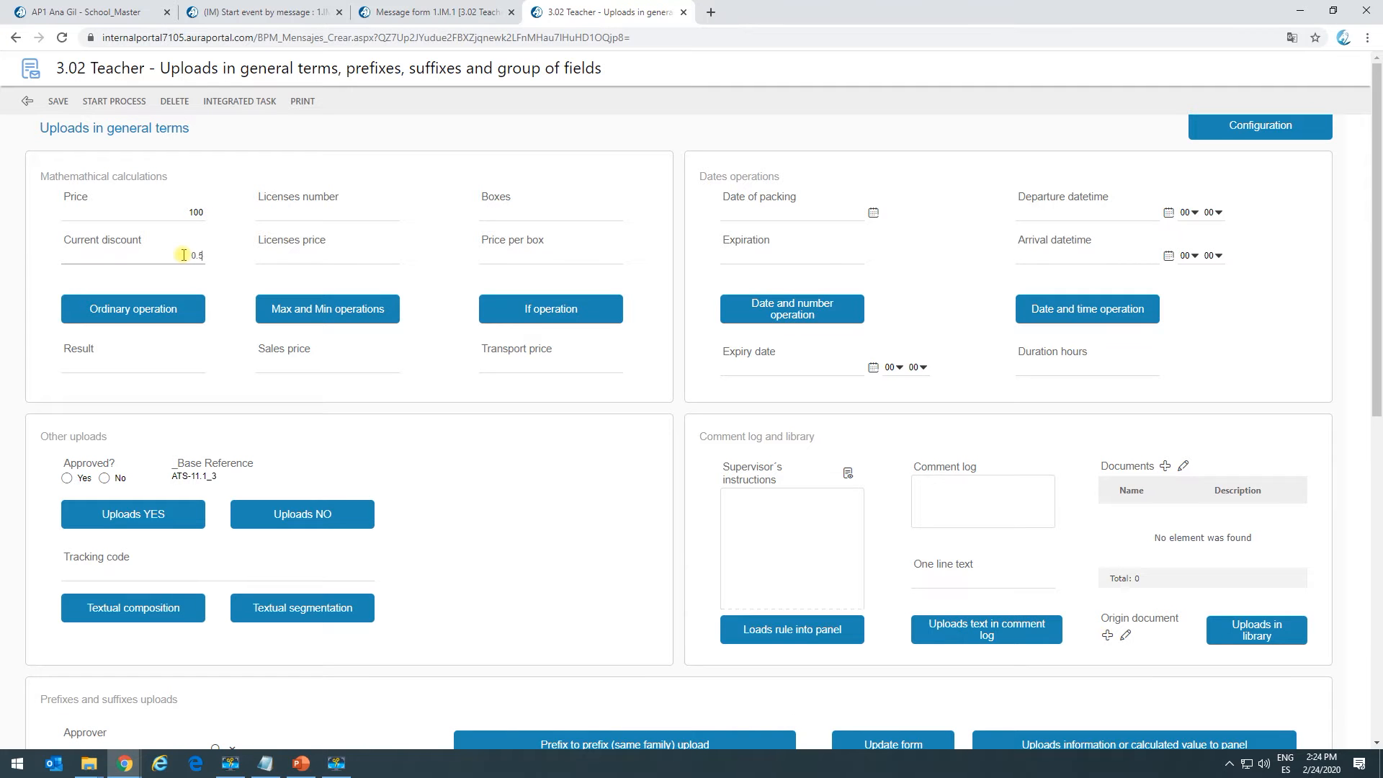
pyautogui.click(156, 309)
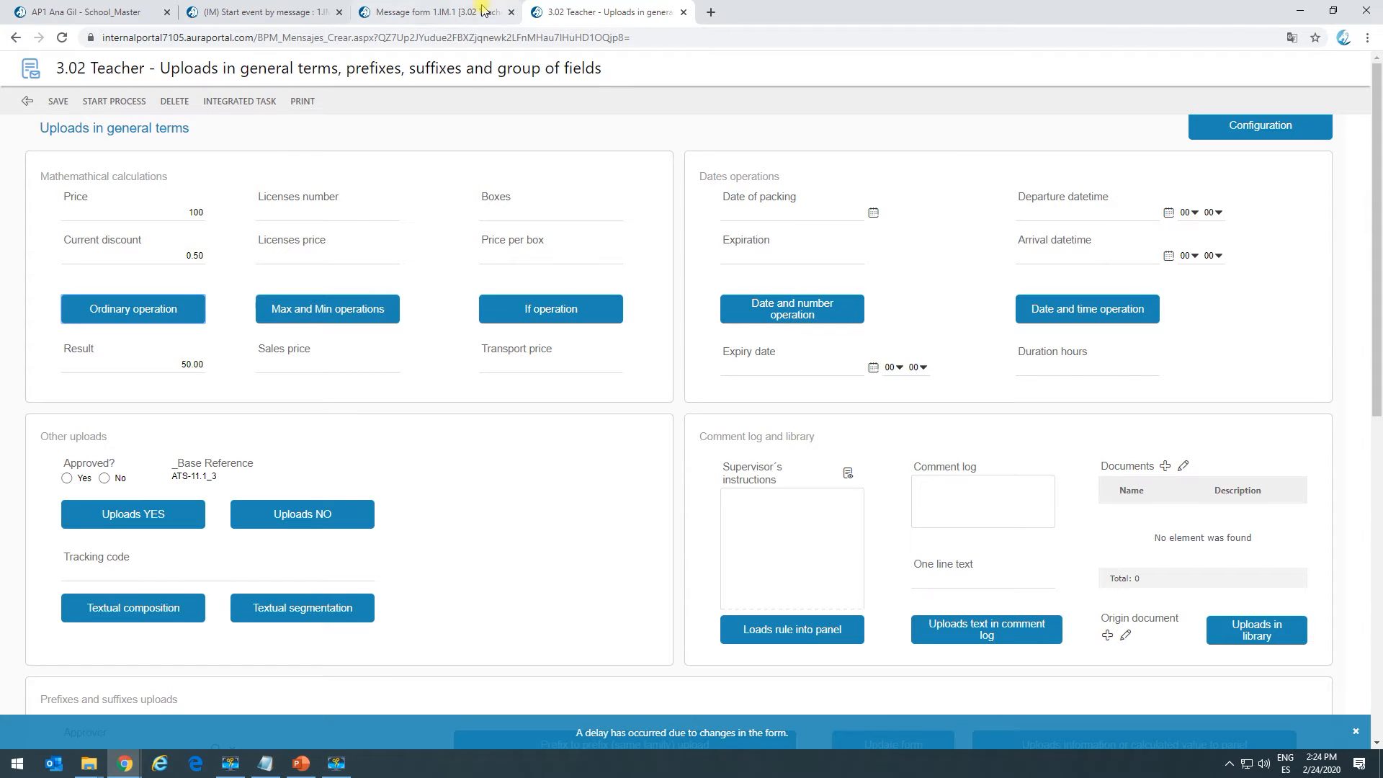
# Review the save and update options of the Ordinary operation button's system task in the form template.
pyautogui.click(429, 12)
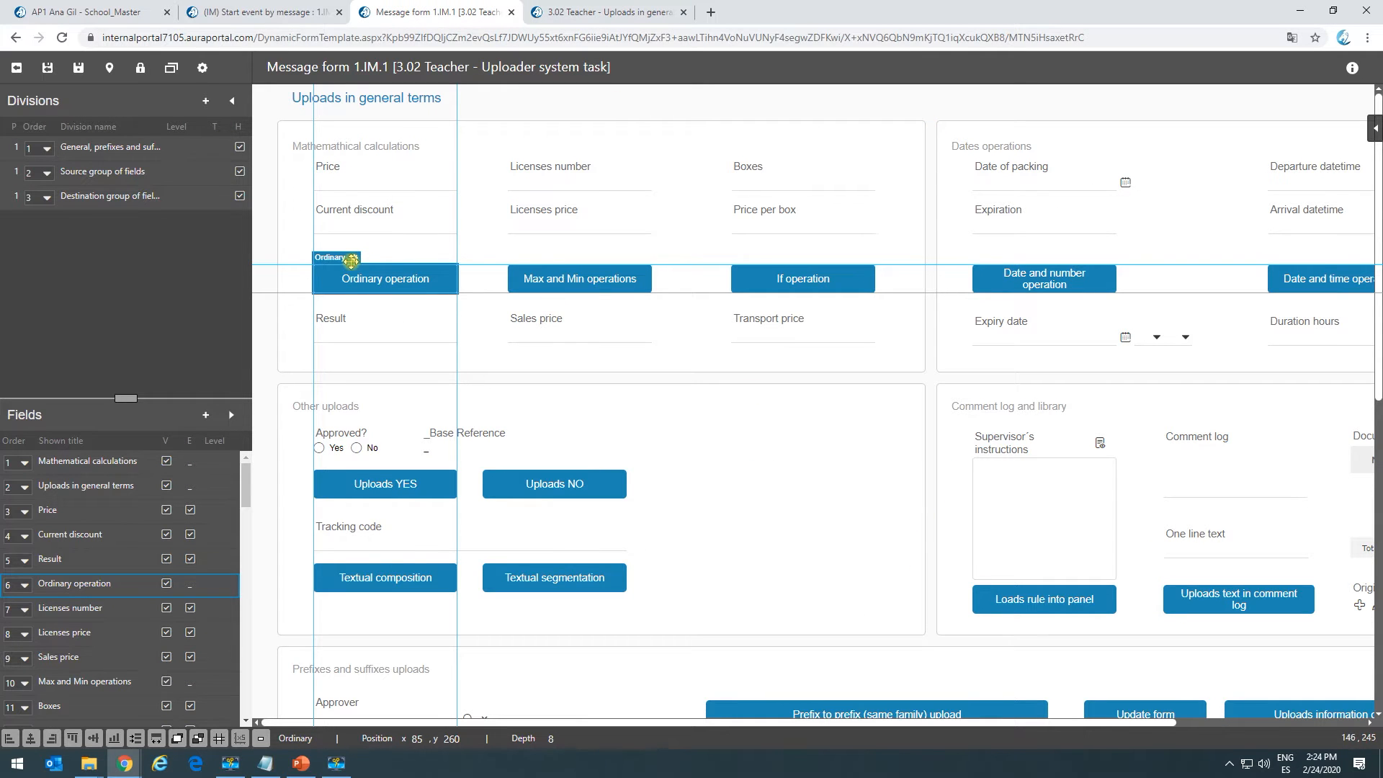
pyautogui.click(356, 260)
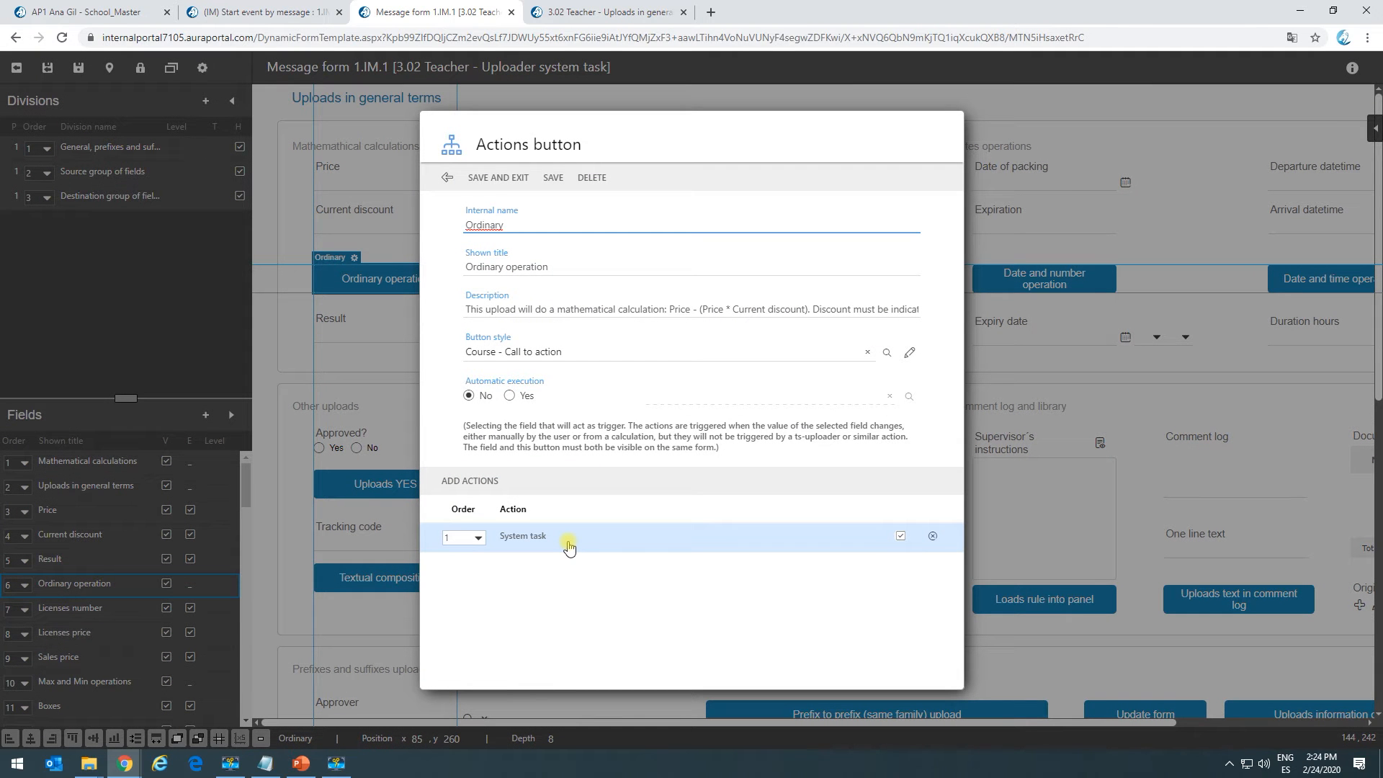
pyautogui.click(568, 546)
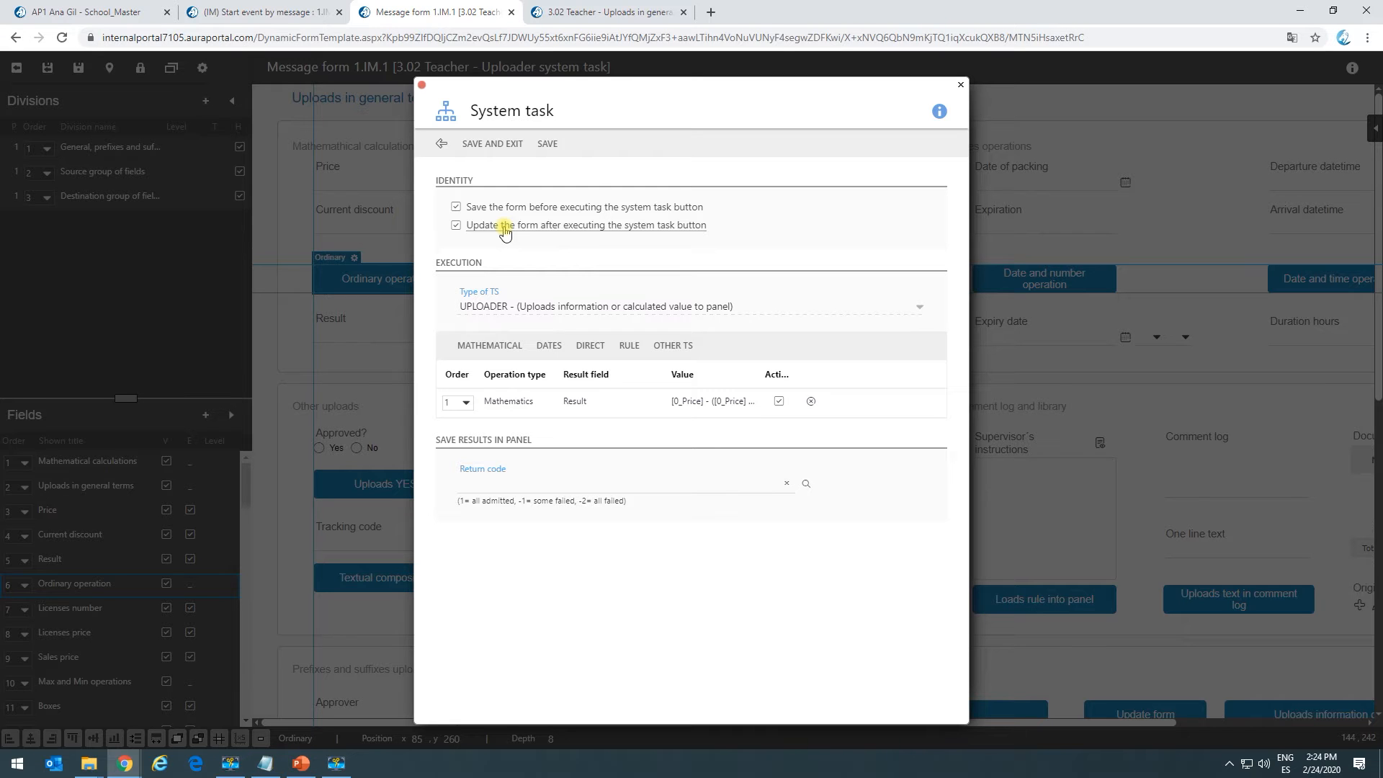
# Return to the start form and set the price to 100 and the current discount to 0.2 for another calculation.
pyautogui.click(576, 12)
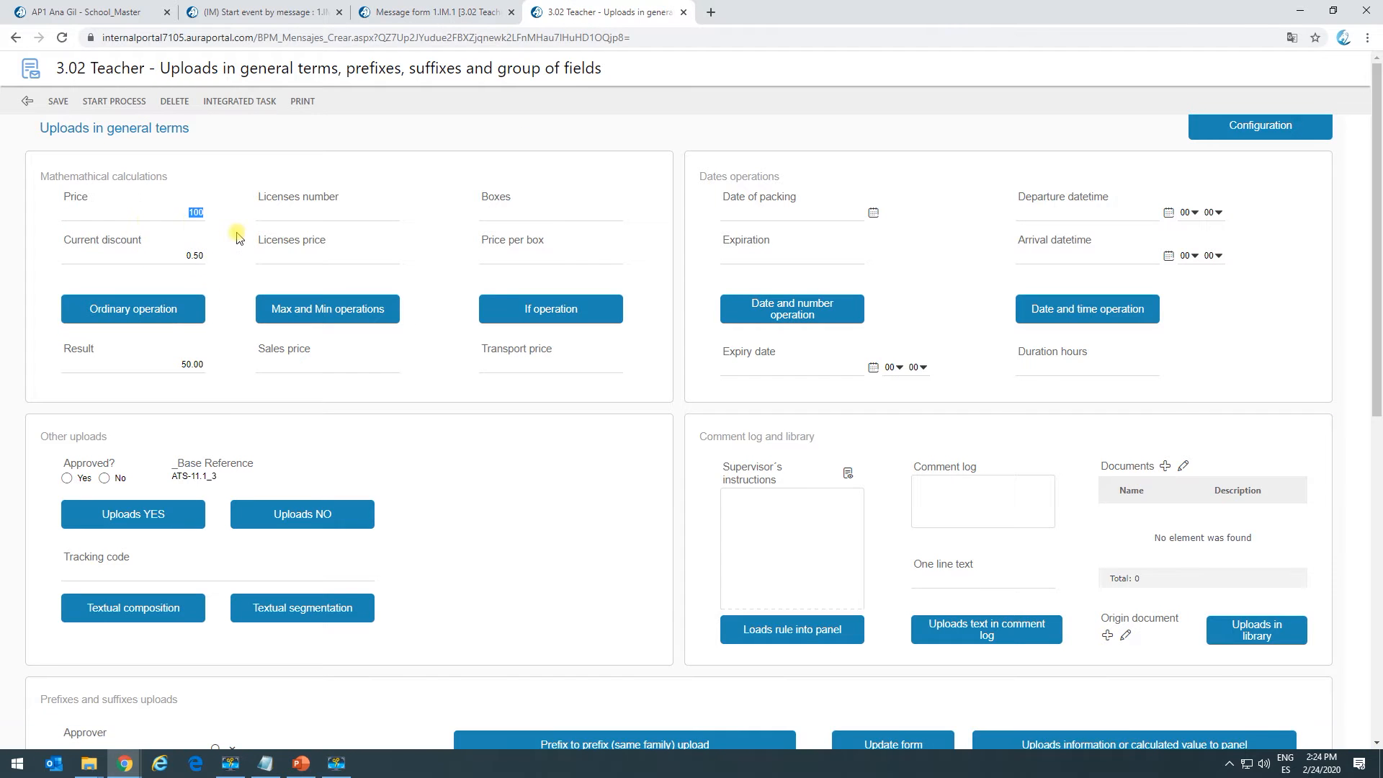
pyautogui.write('100')
pyautogui.doubleClick(187, 211)
pyautogui.doubleClick(193, 255)
pyautogui.write('0.2')
pyautogui.click(214, 273)
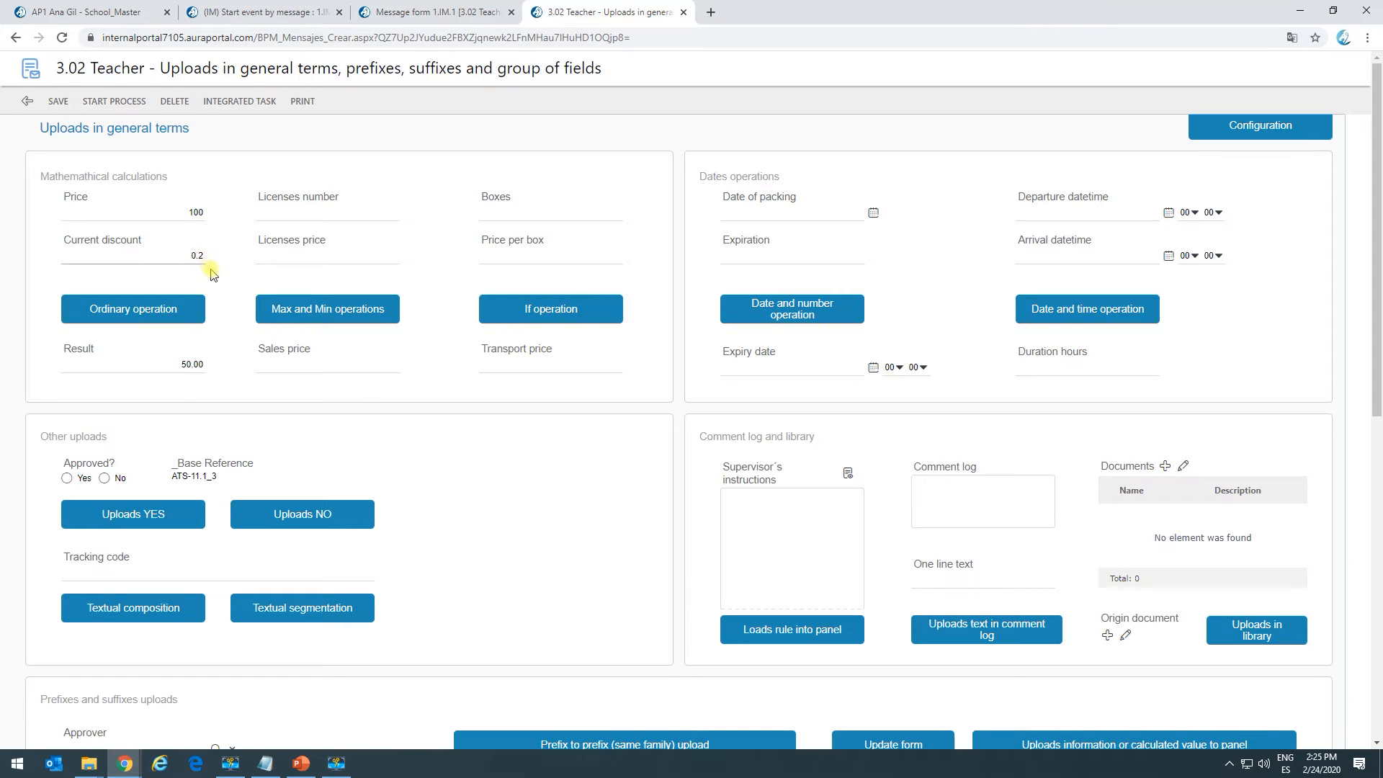
pyautogui.click(160, 317)
pyautogui.click(193, 256)
pyautogui.write('0.2')
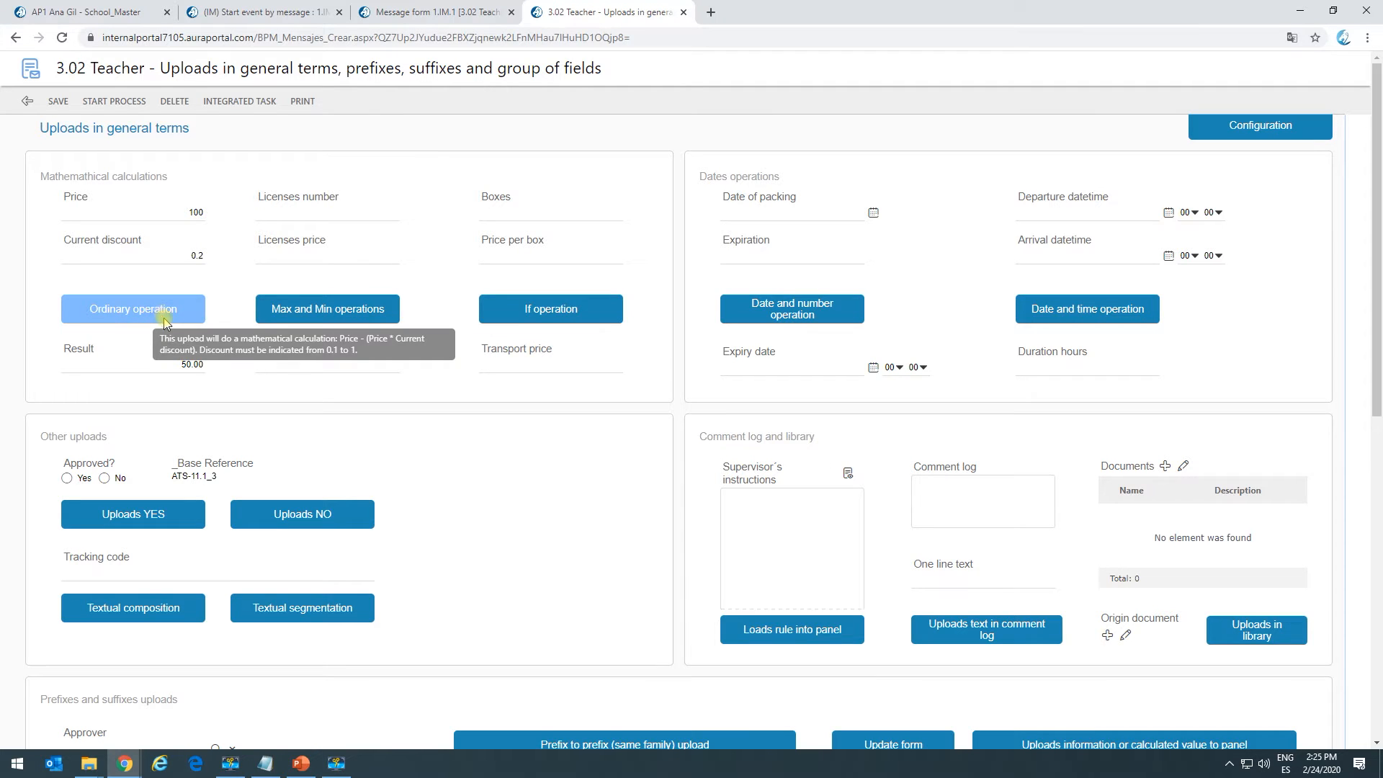
# Inspect the update-after-executing option and mathematical operation of the Ordinary operation's system task, exit without saving, and return to the start form.
pyautogui.click(188, 363)
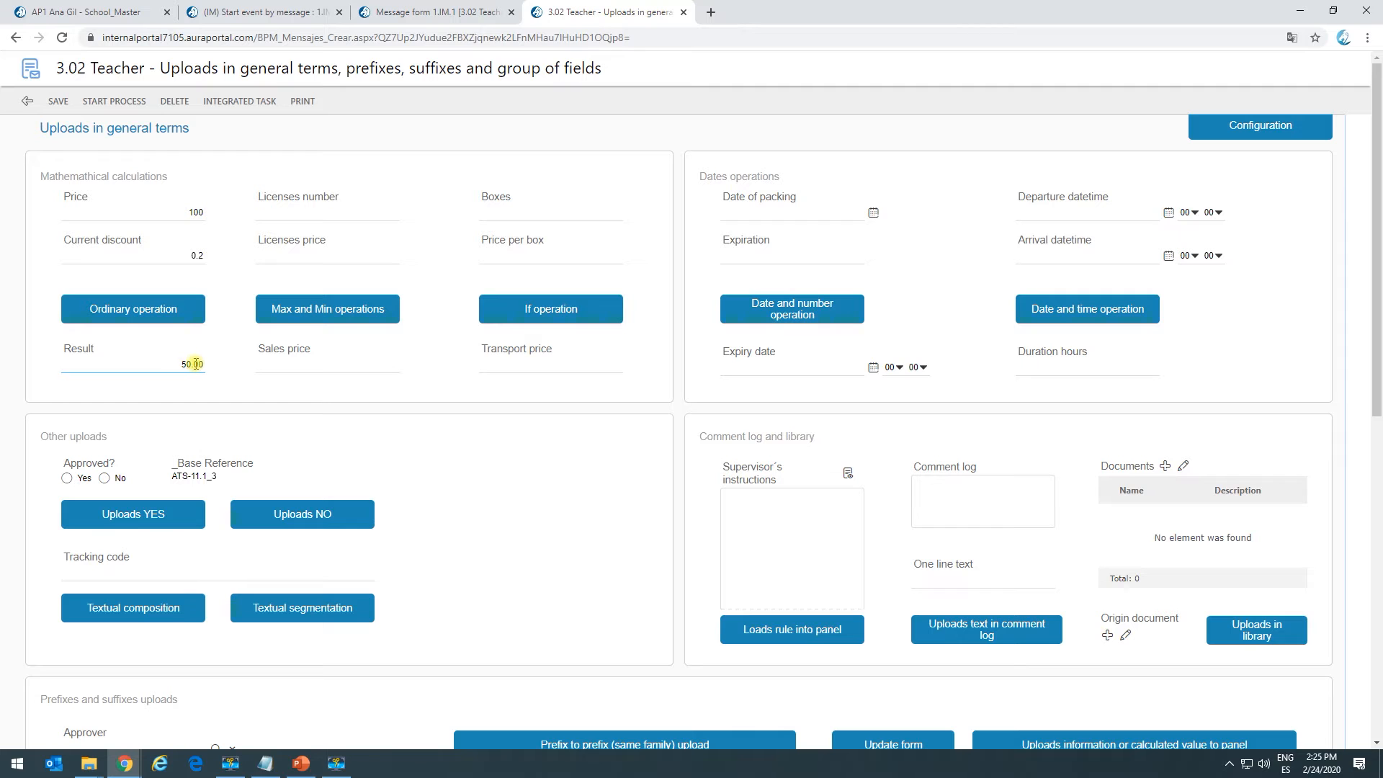
pyautogui.click(451, 14)
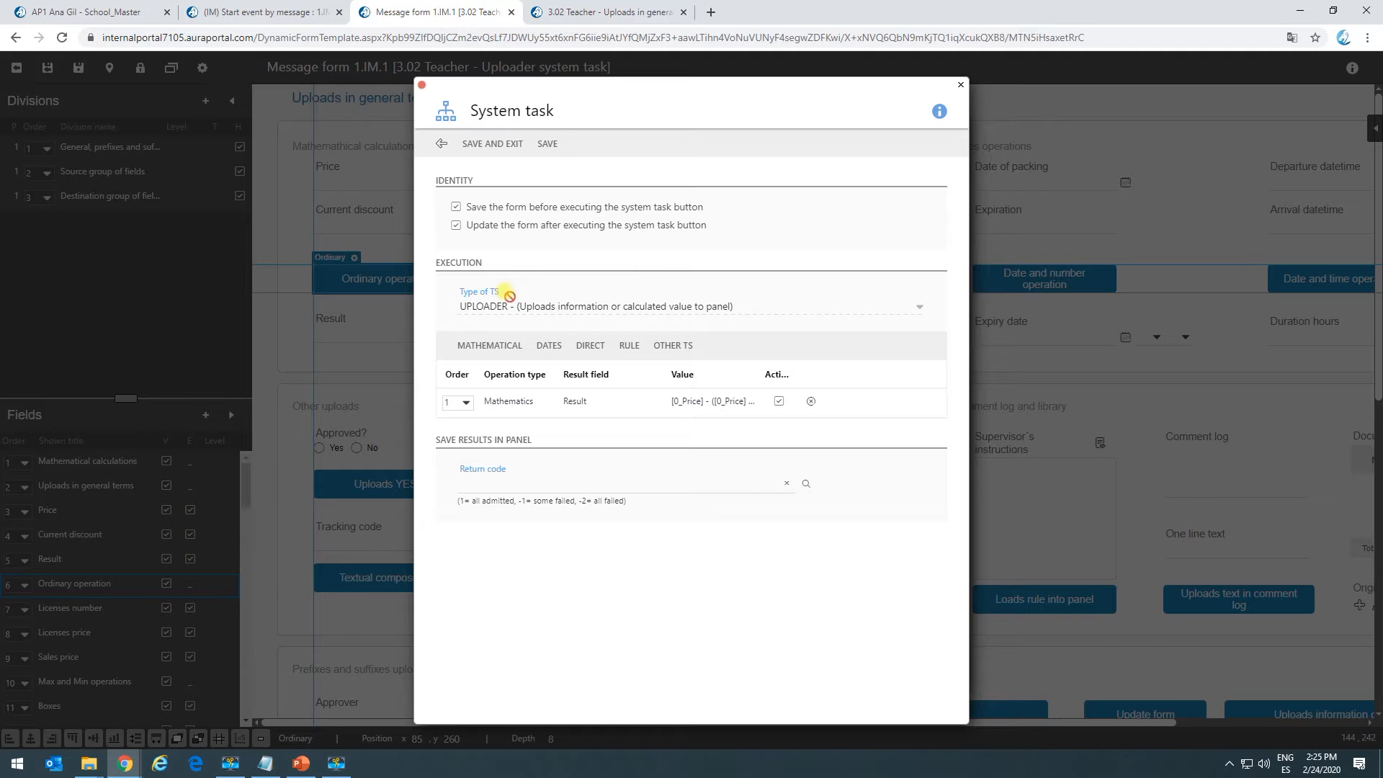
pyautogui.click(457, 226)
pyautogui.click(457, 226)
pyautogui.click(457, 225)
pyautogui.click(504, 401)
pyautogui.click(459, 226)
pyautogui.click(441, 143)
pyautogui.click(447, 180)
pyautogui.click(605, 12)
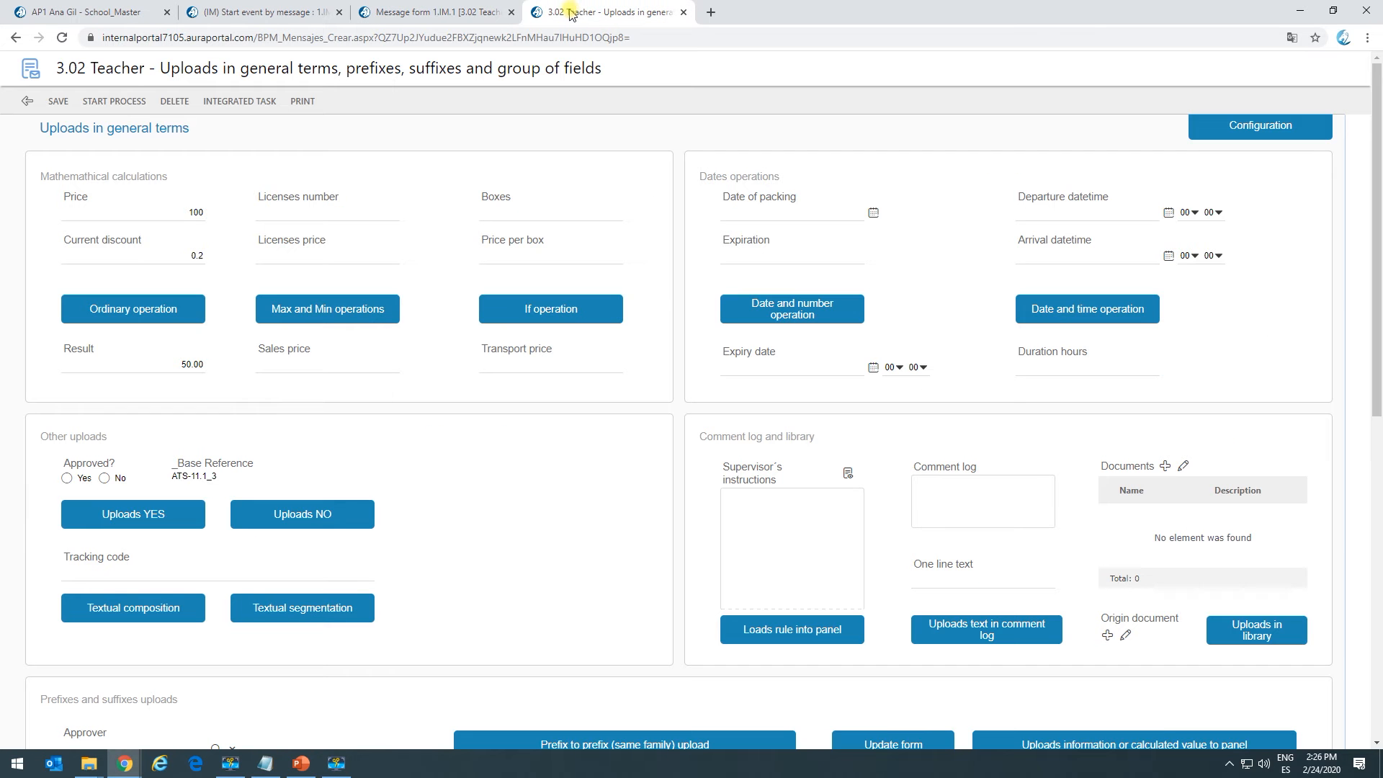
# Run the Ordinary operation for the price of 100 and current discount of 0.2, and check the Result field.
pyautogui.click(144, 298)
pyautogui.click(191, 365)
pyautogui.click(171, 317)
pyautogui.doubleClick(192, 364)
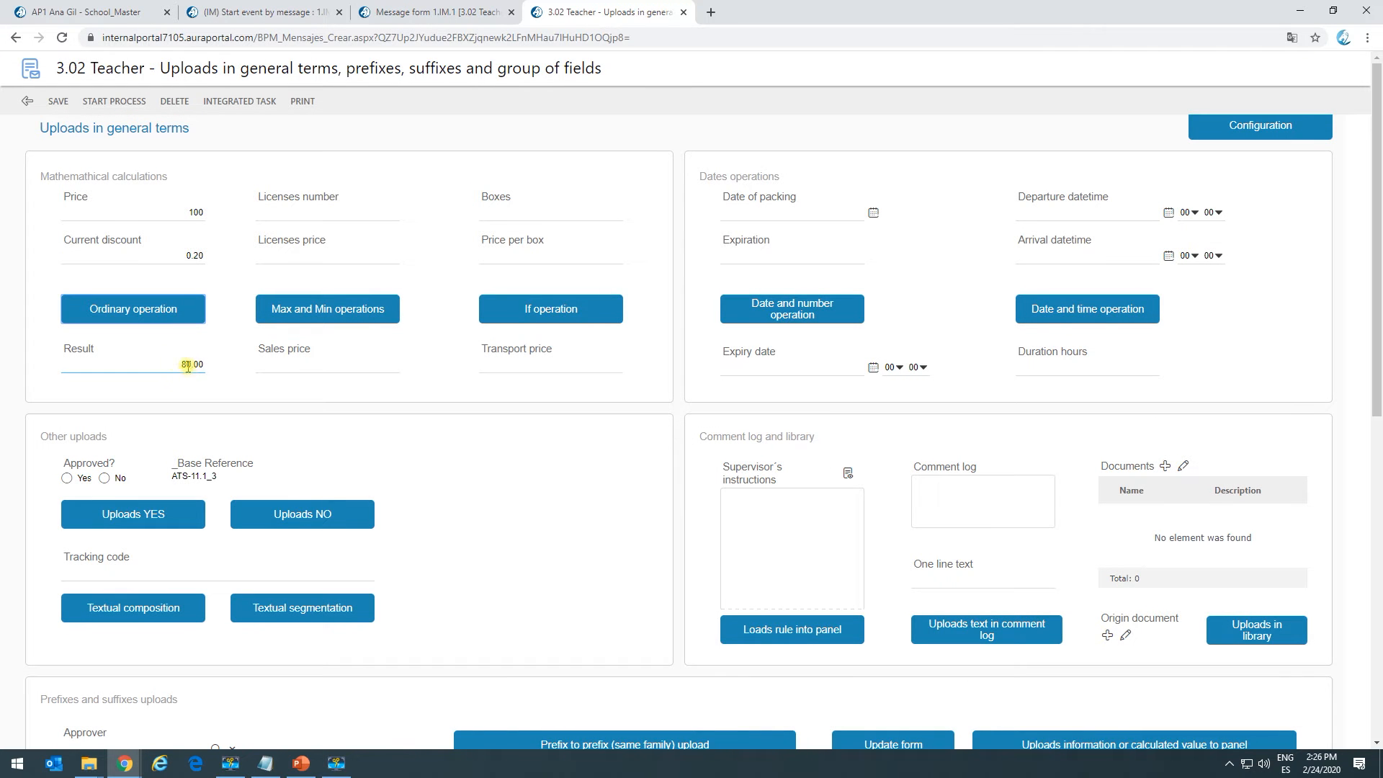
# Rerun the Ordinary operation with the current discount set to 0.1, and again with it set to 0.9.
pyautogui.doubleClick(194, 256)
pyautogui.write('0.1')
pyautogui.click(140, 310)
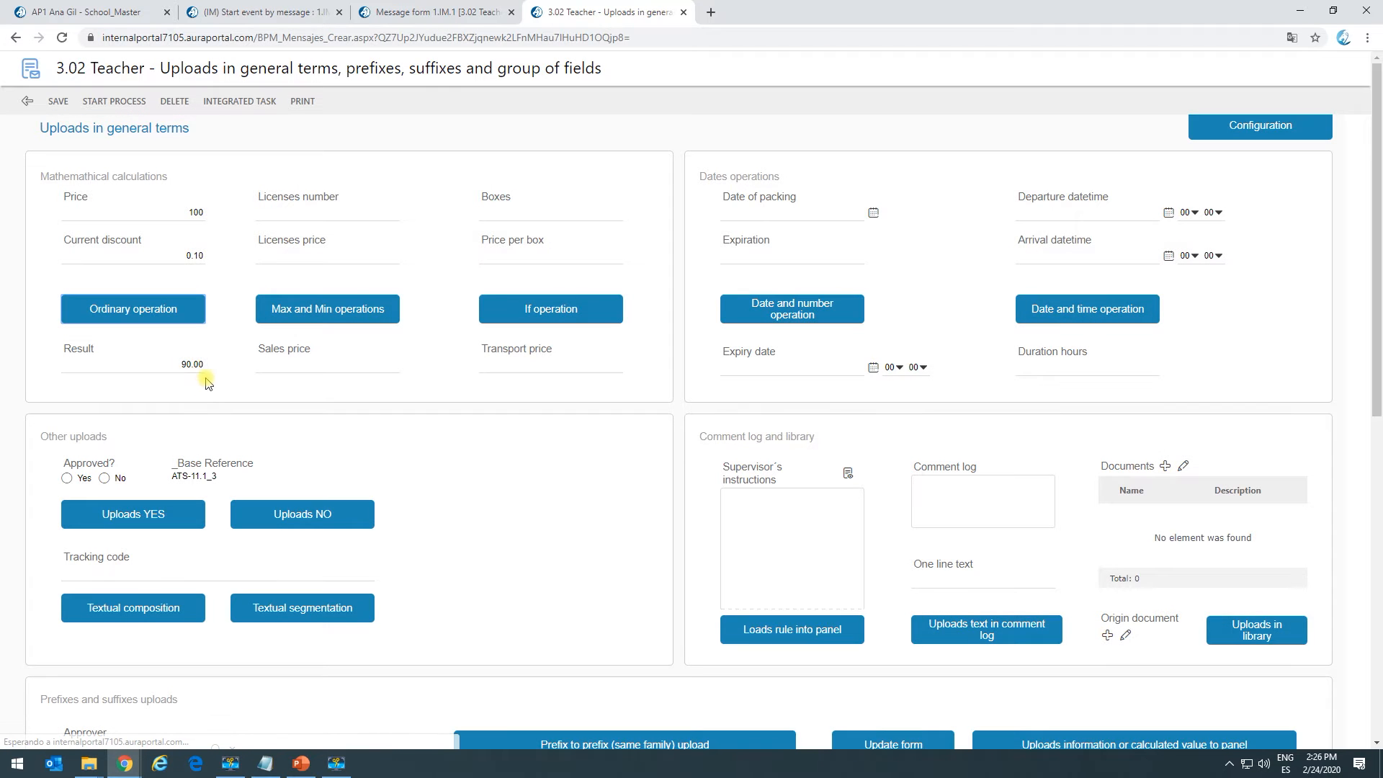
pyautogui.doubleClick(203, 257)
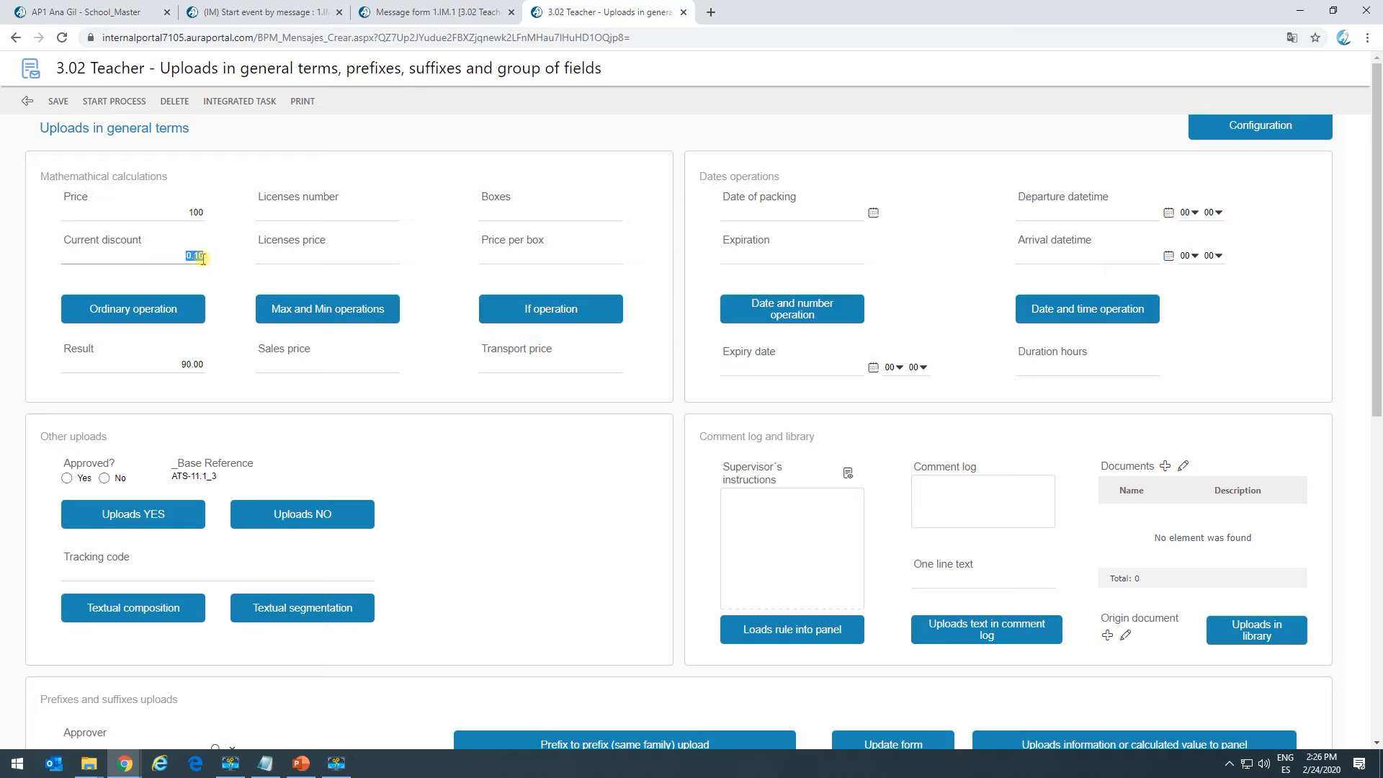
pyautogui.press('BackSpace')
pyautogui.click(108, 310)
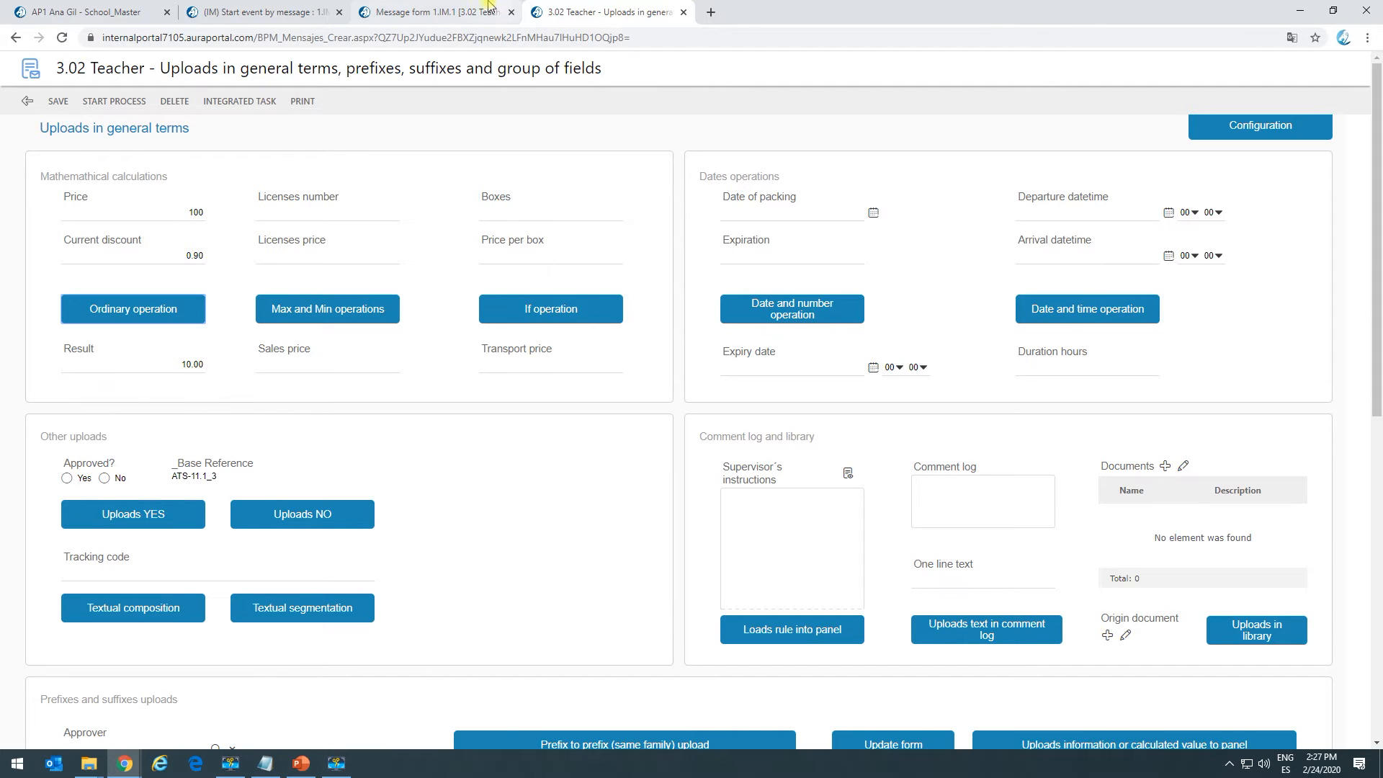
# In the form template, open the Ordinary operation button's settings and add another System task action to it.
pyautogui.click(437, 12)
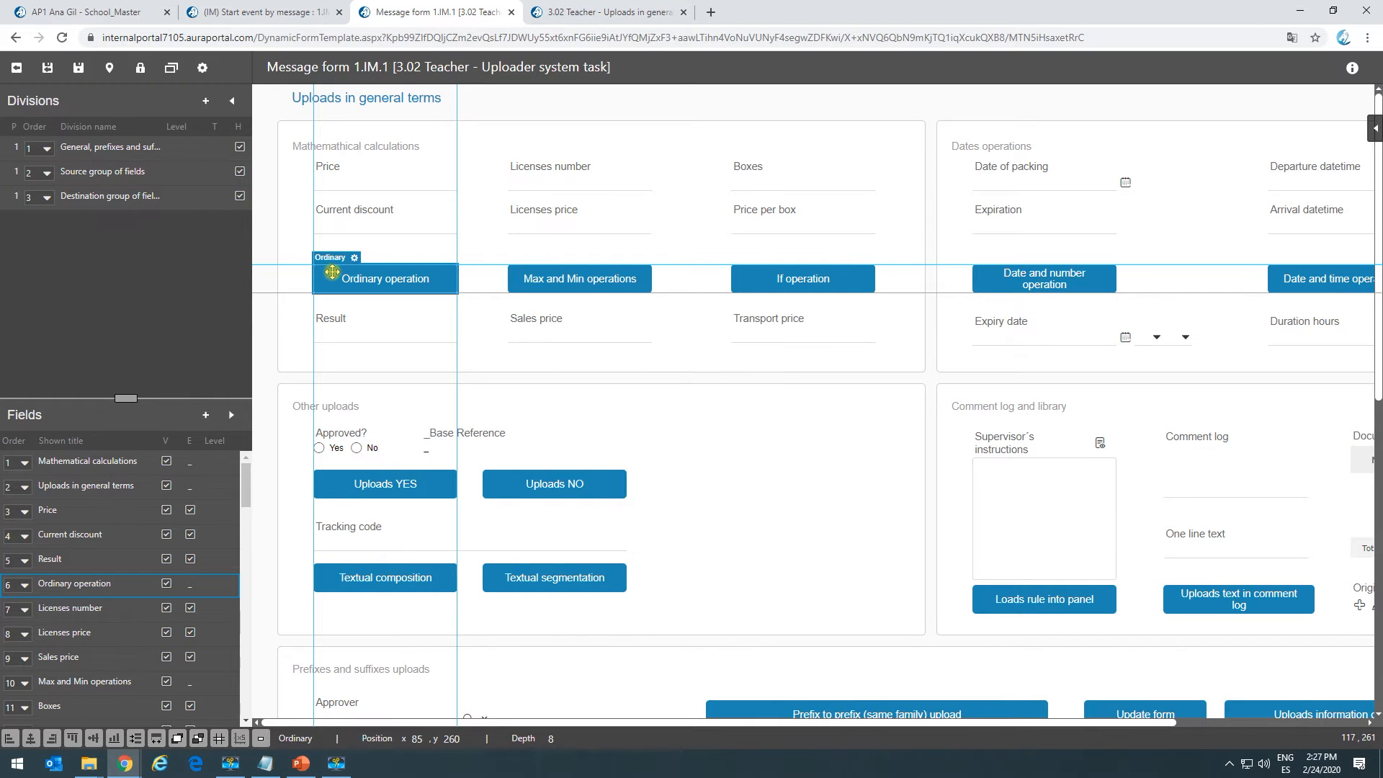
pyautogui.click(354, 258)
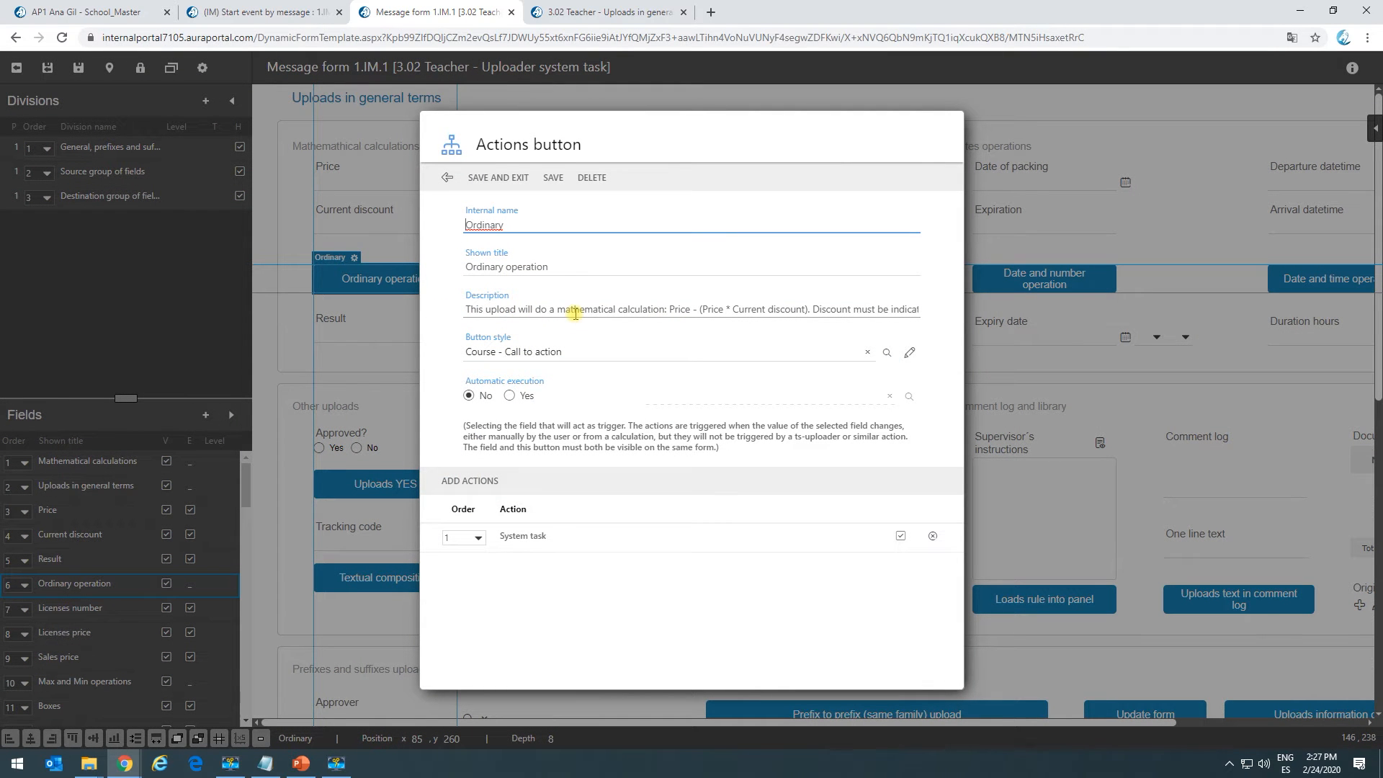
pyautogui.click(472, 491)
pyautogui.scroll(-3, 548, 488)
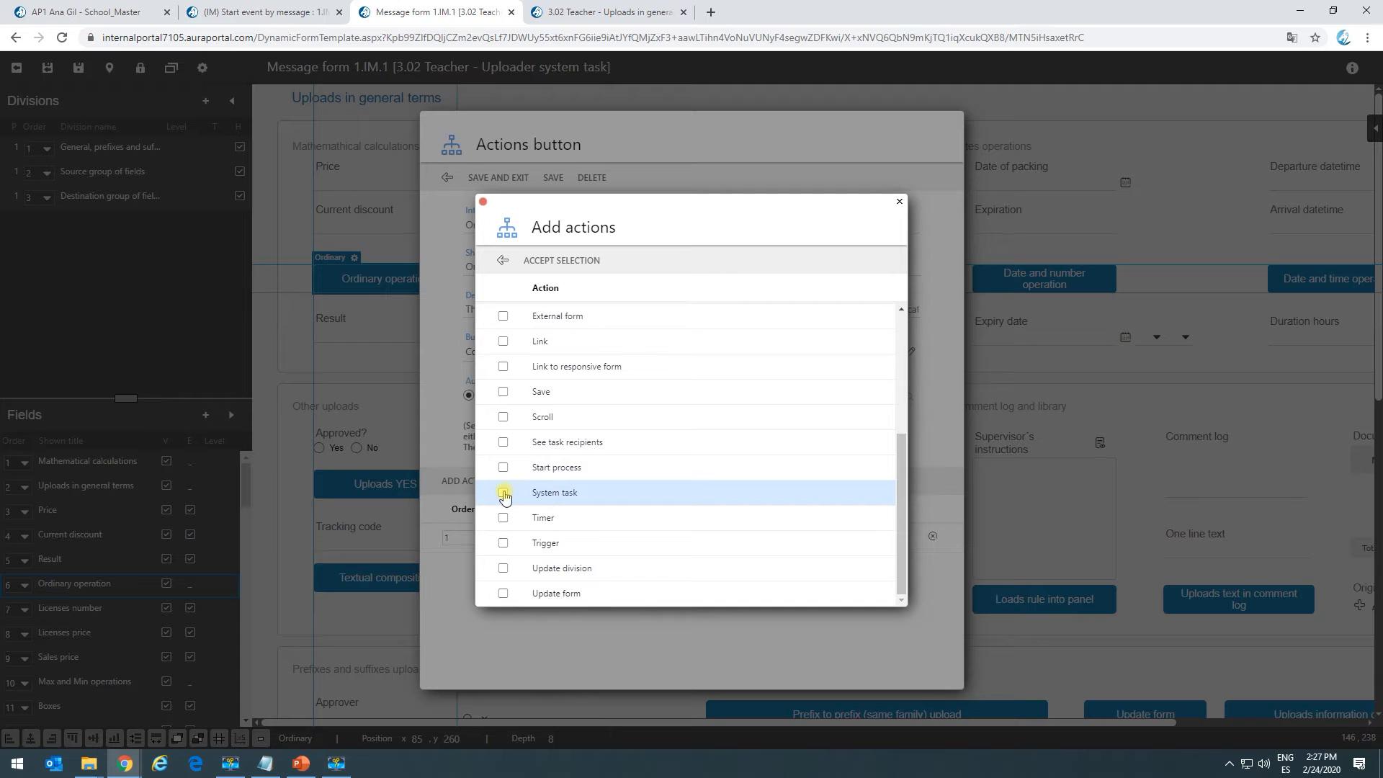
pyautogui.click(504, 494)
pyautogui.click(551, 261)
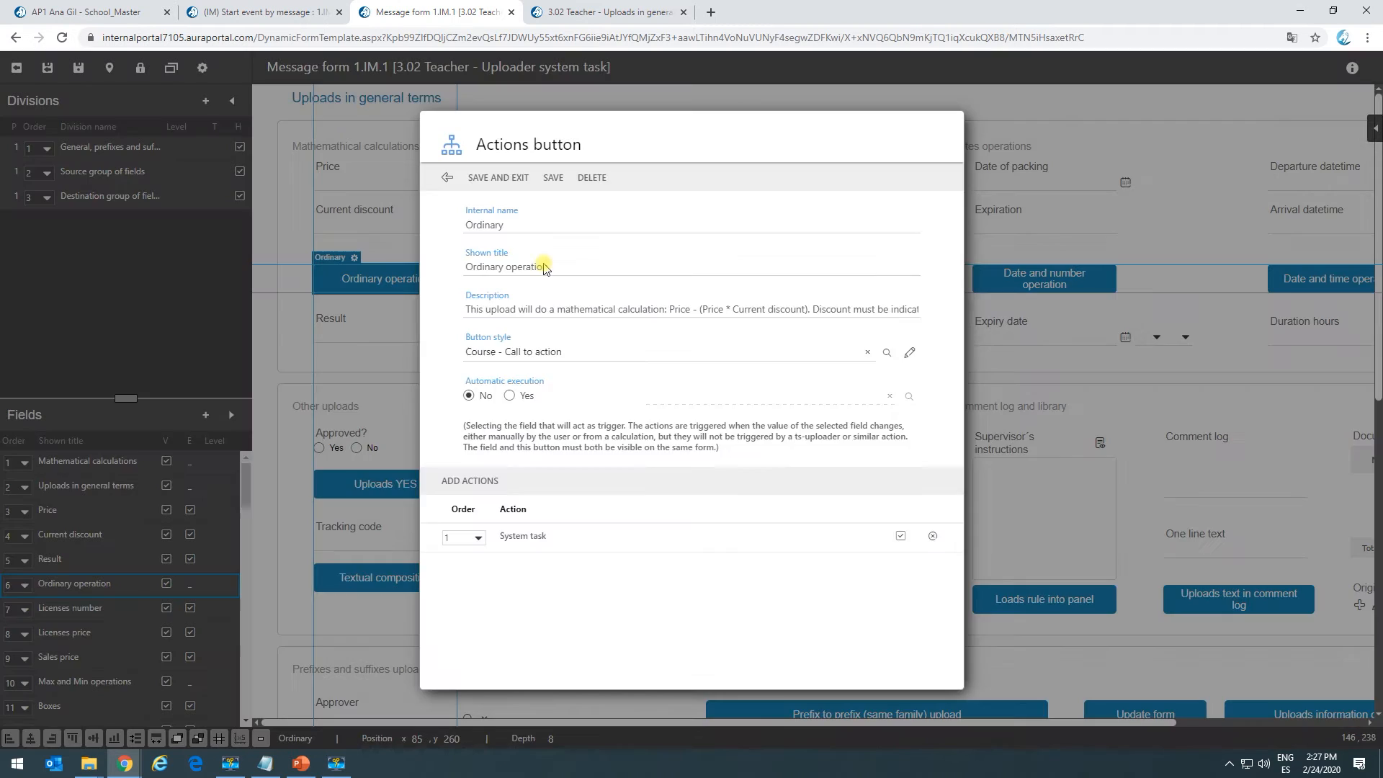
# Set the new system task's type to UPLOADER, looking through its functions and the other available types.
pyautogui.click(484, 315)
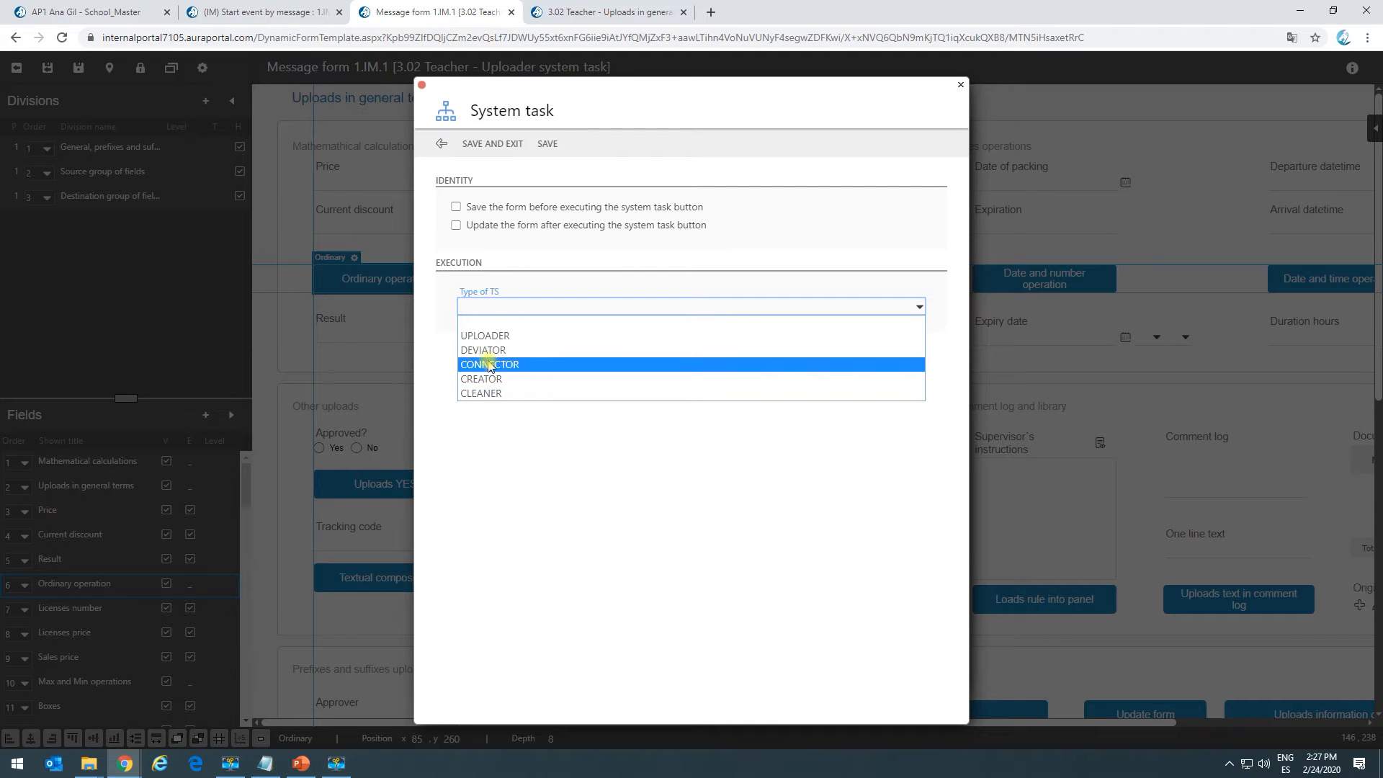
pyautogui.click(504, 336)
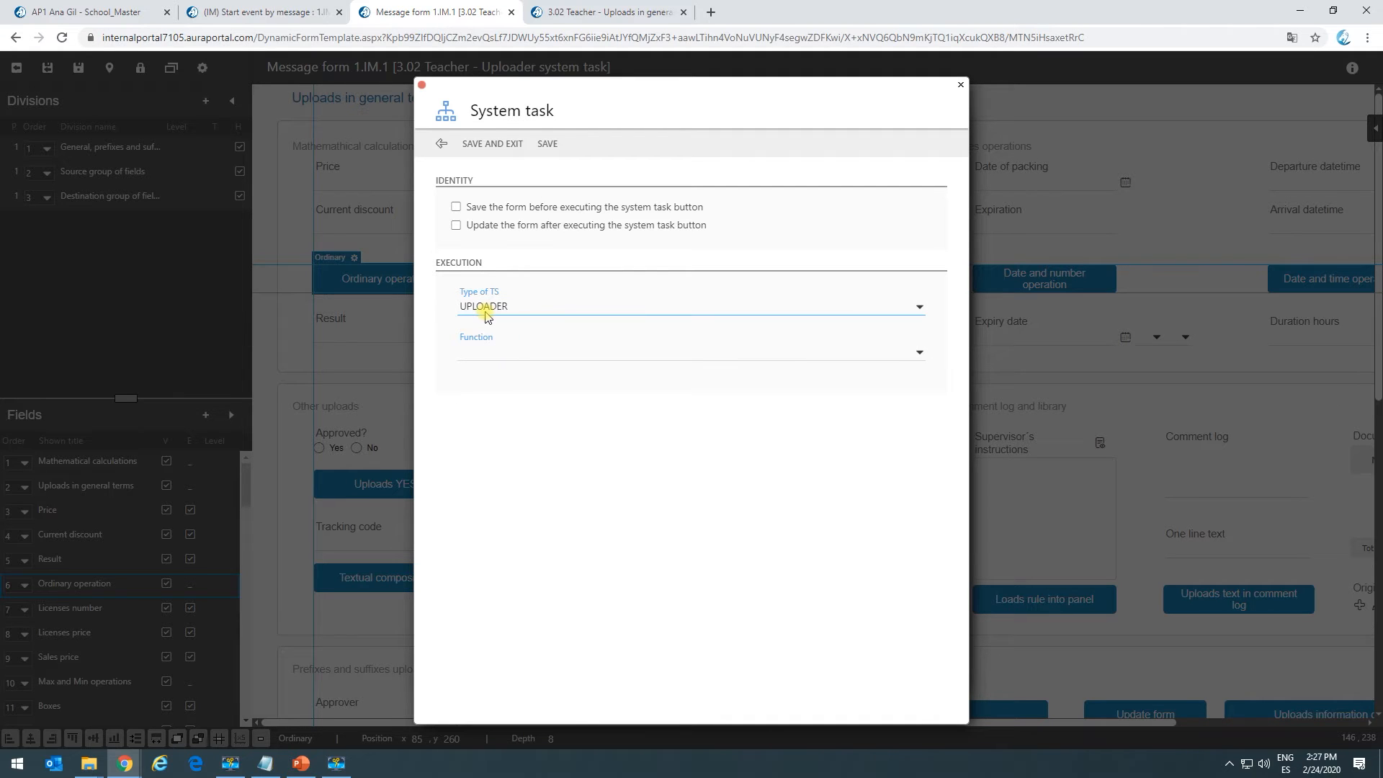
pyautogui.click(482, 353)
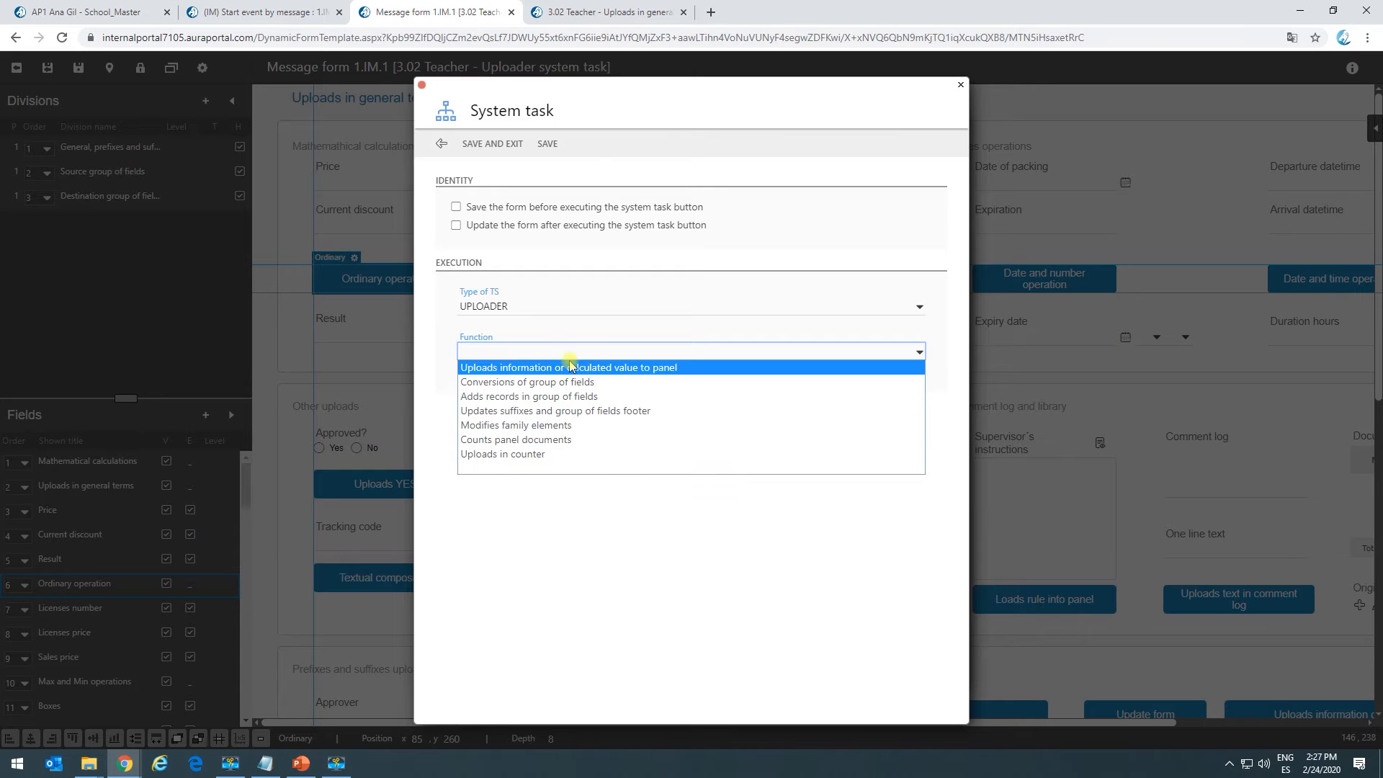
pyautogui.click(472, 310)
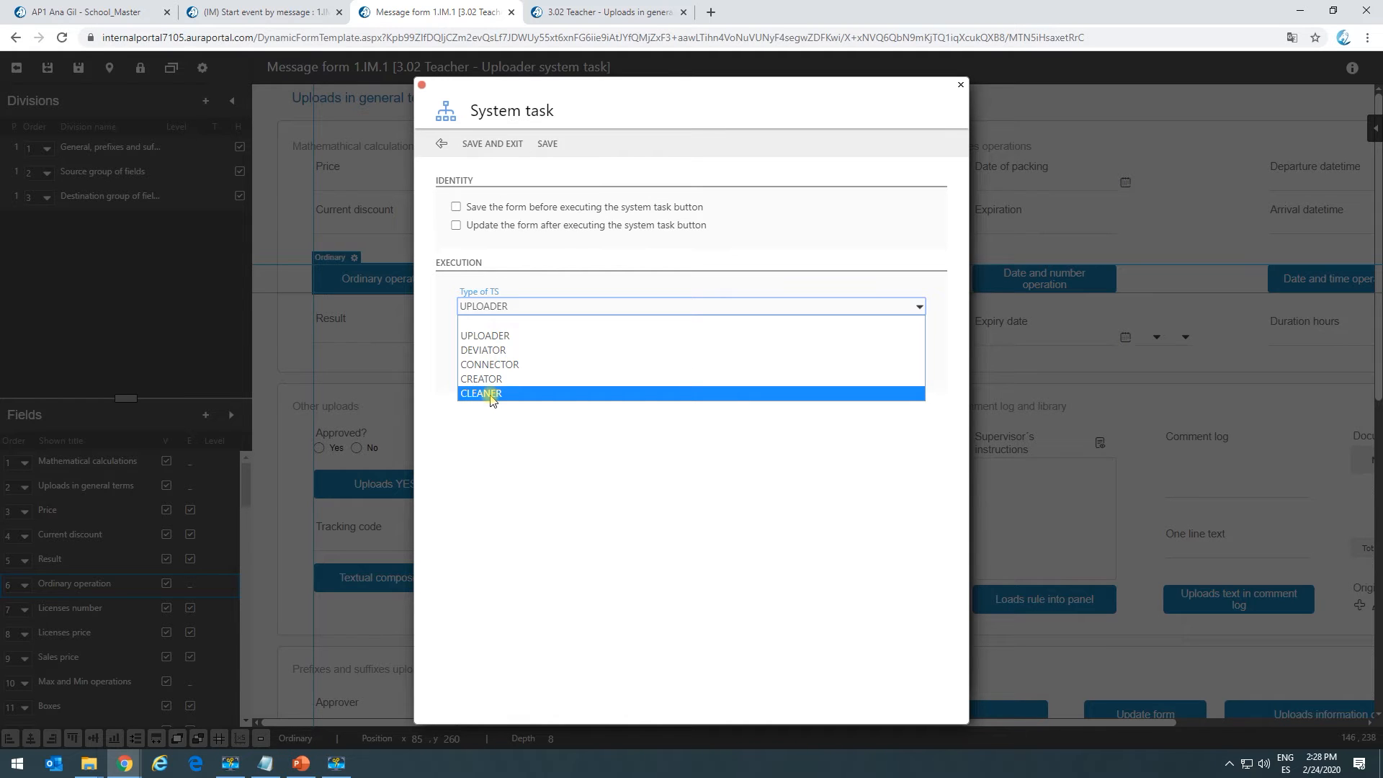
pyautogui.click(506, 335)
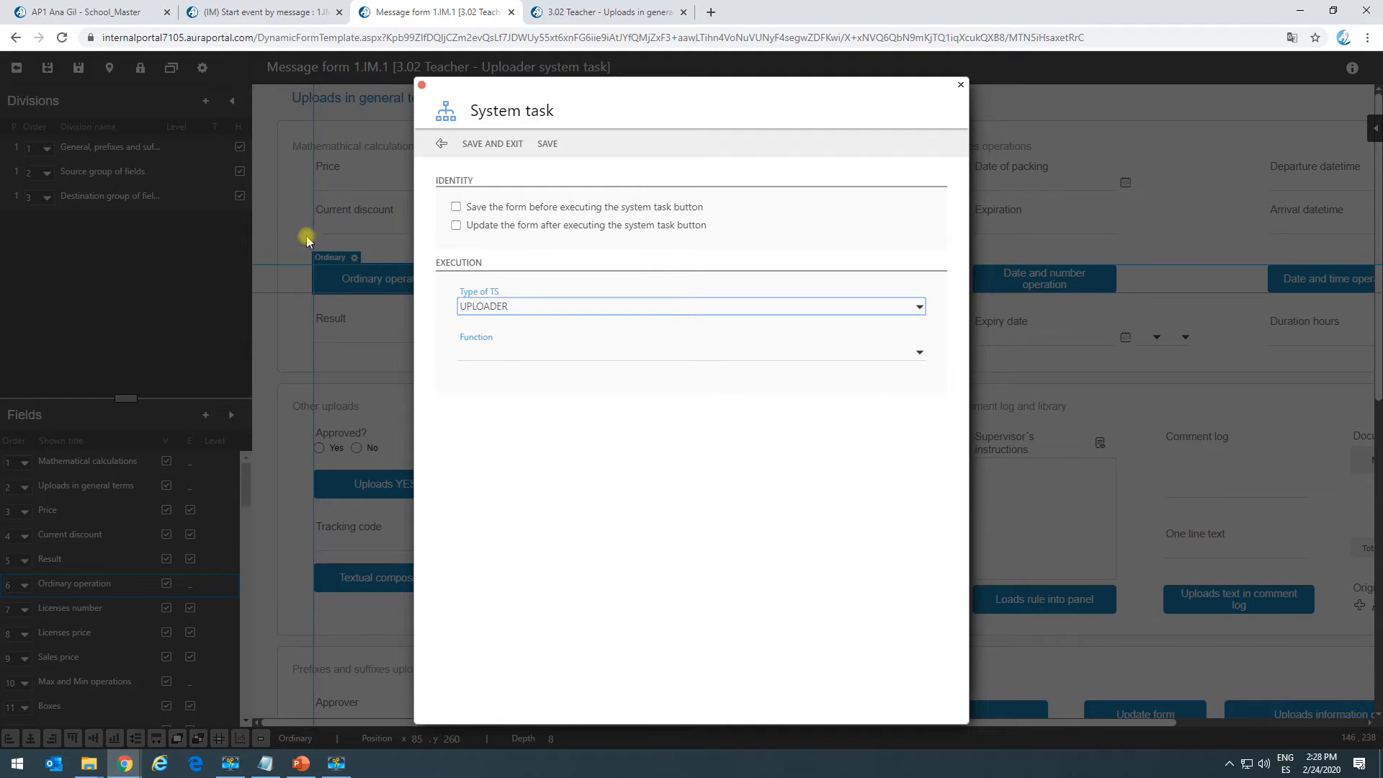
# Enable saving before and updating after execution, and set the uploader function to "Uploads information or calculated value to panel".
pyautogui.click(455, 207)
pyautogui.click(456, 226)
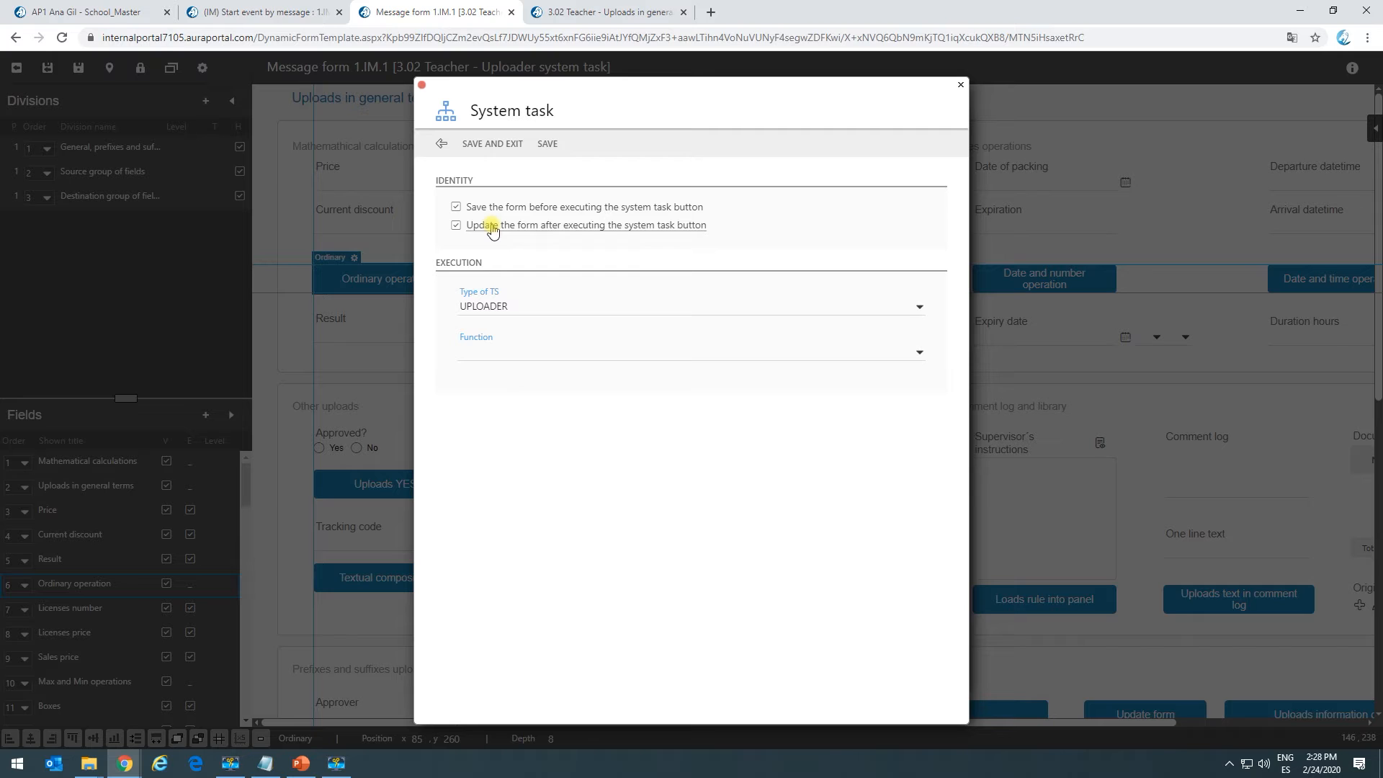
pyautogui.click(505, 304)
pyautogui.click(512, 308)
pyautogui.click(515, 351)
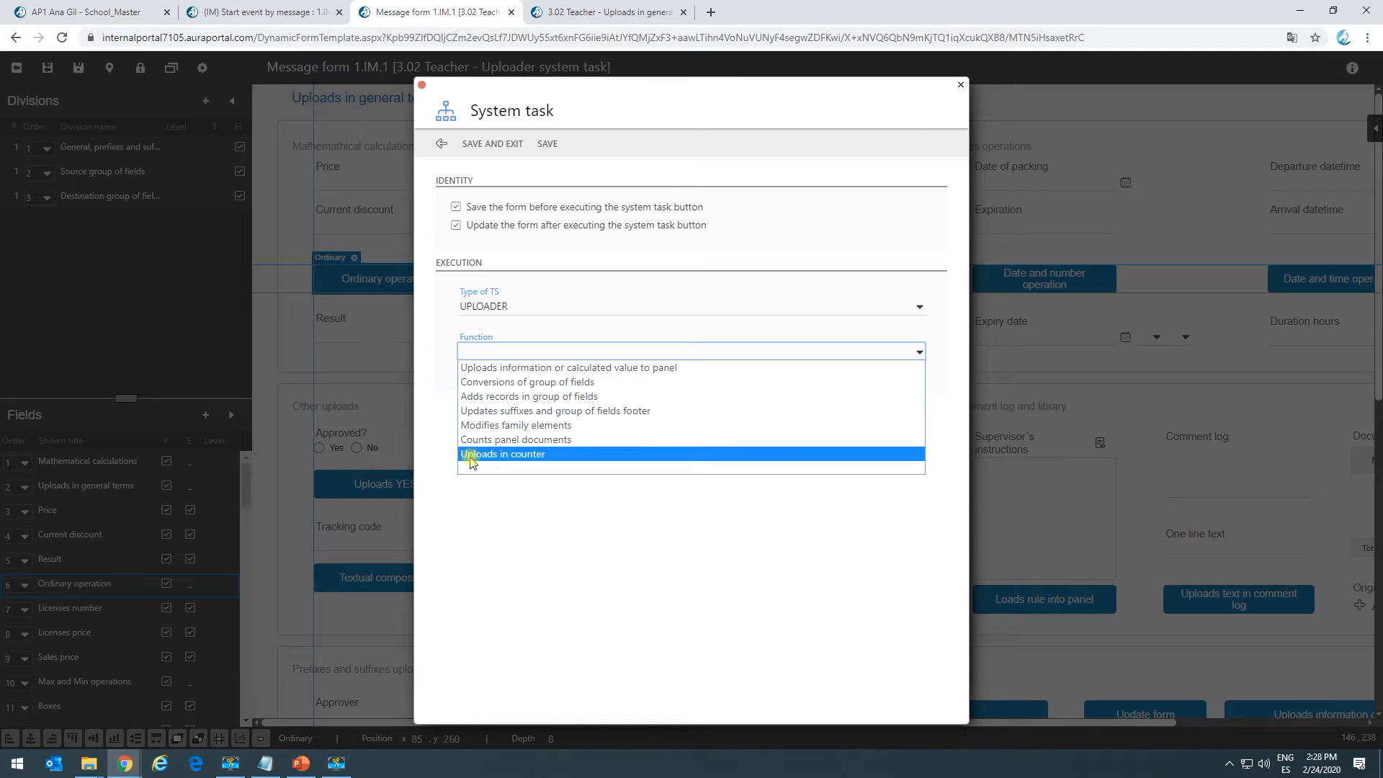
pyautogui.click(549, 369)
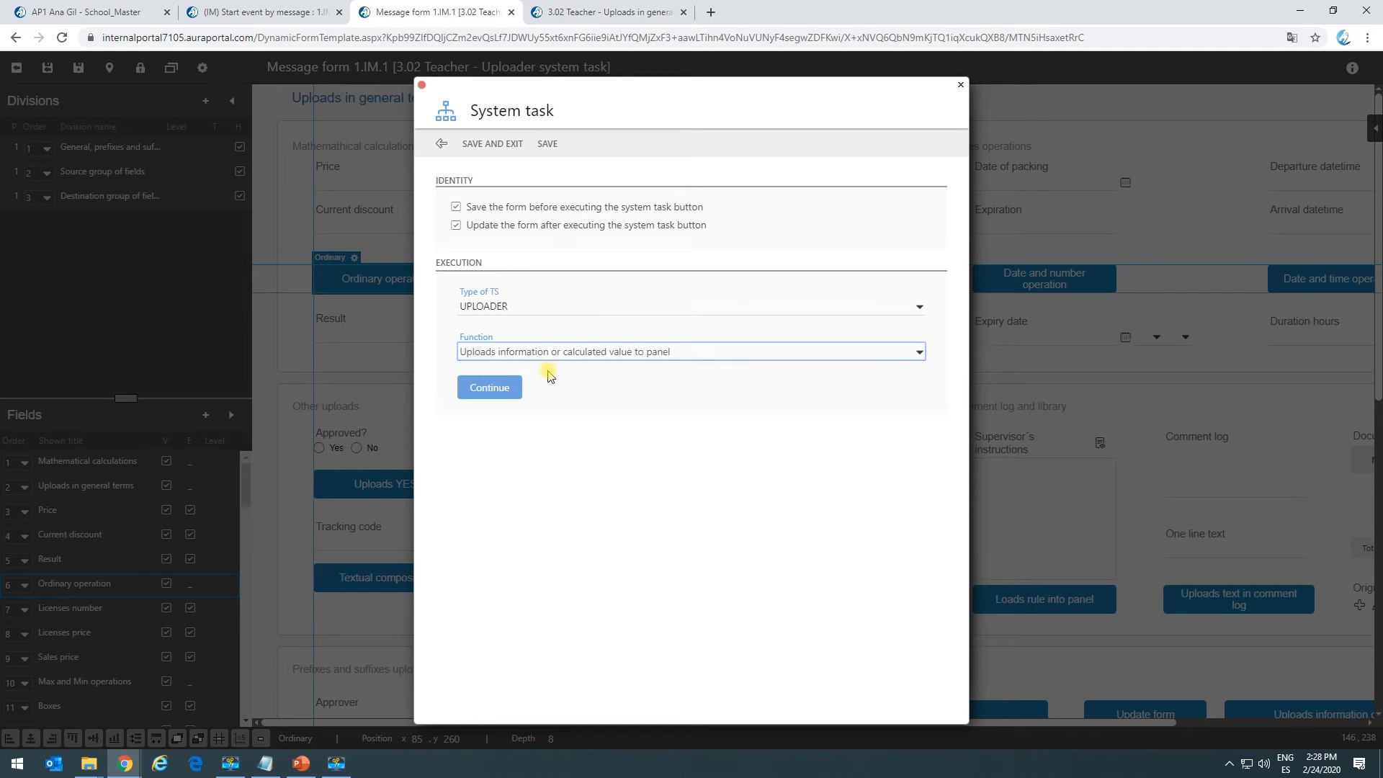
pyautogui.click(507, 387)
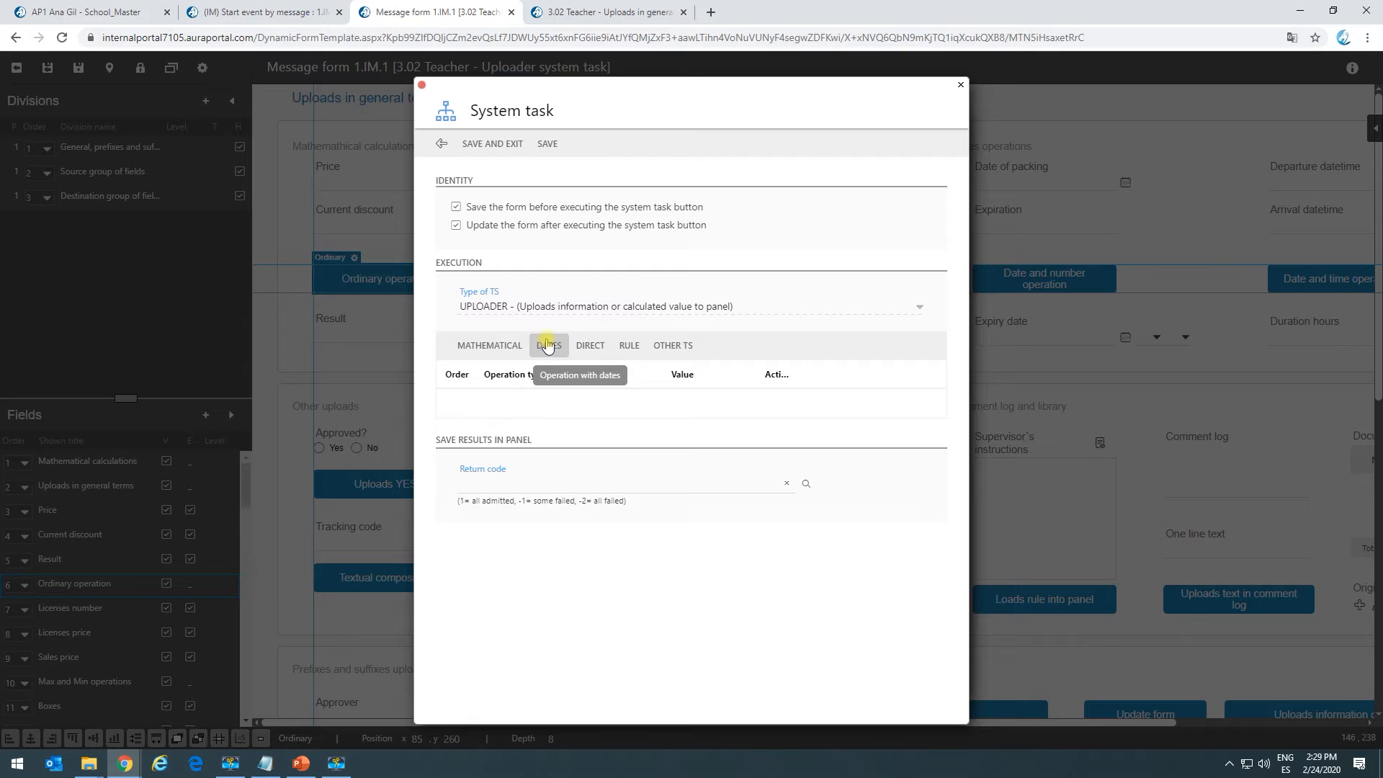
pyautogui.click(485, 352)
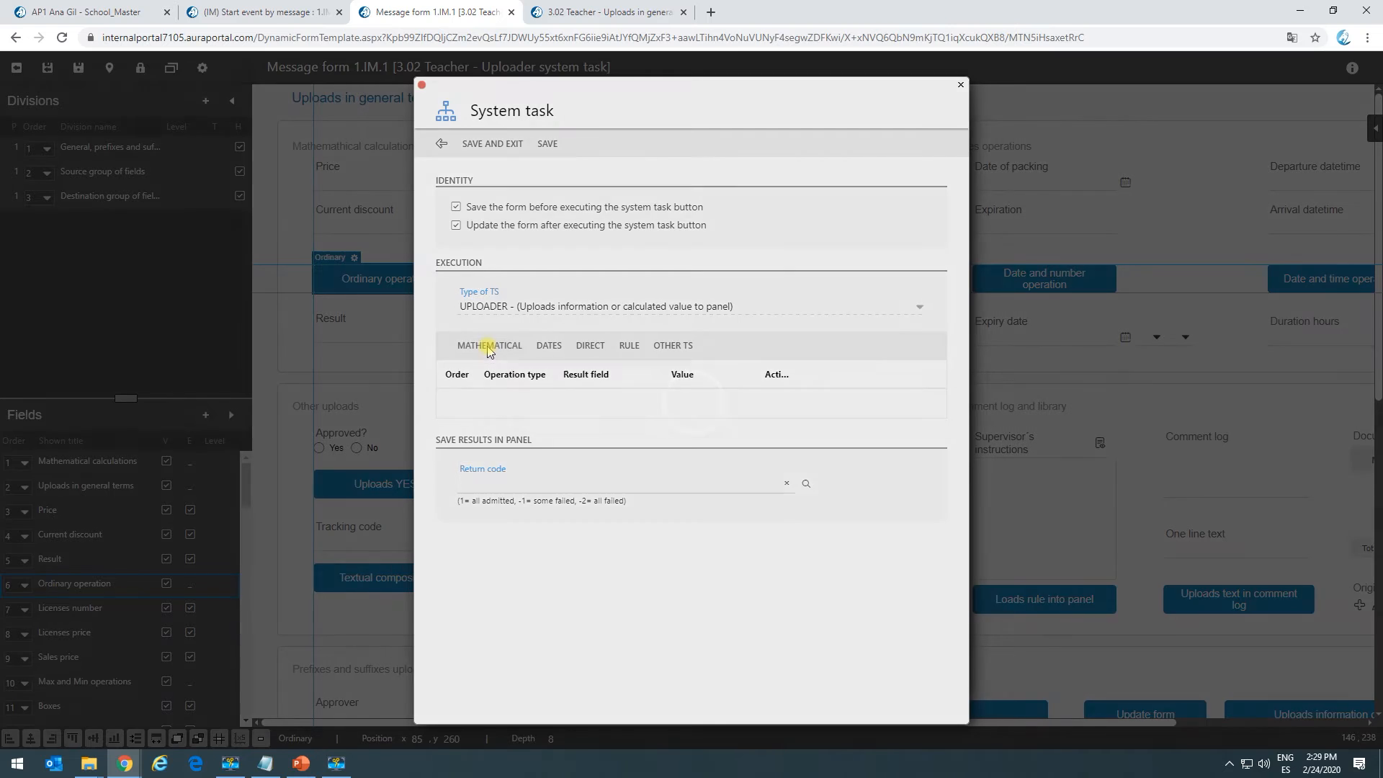
pyautogui.click(716, 227)
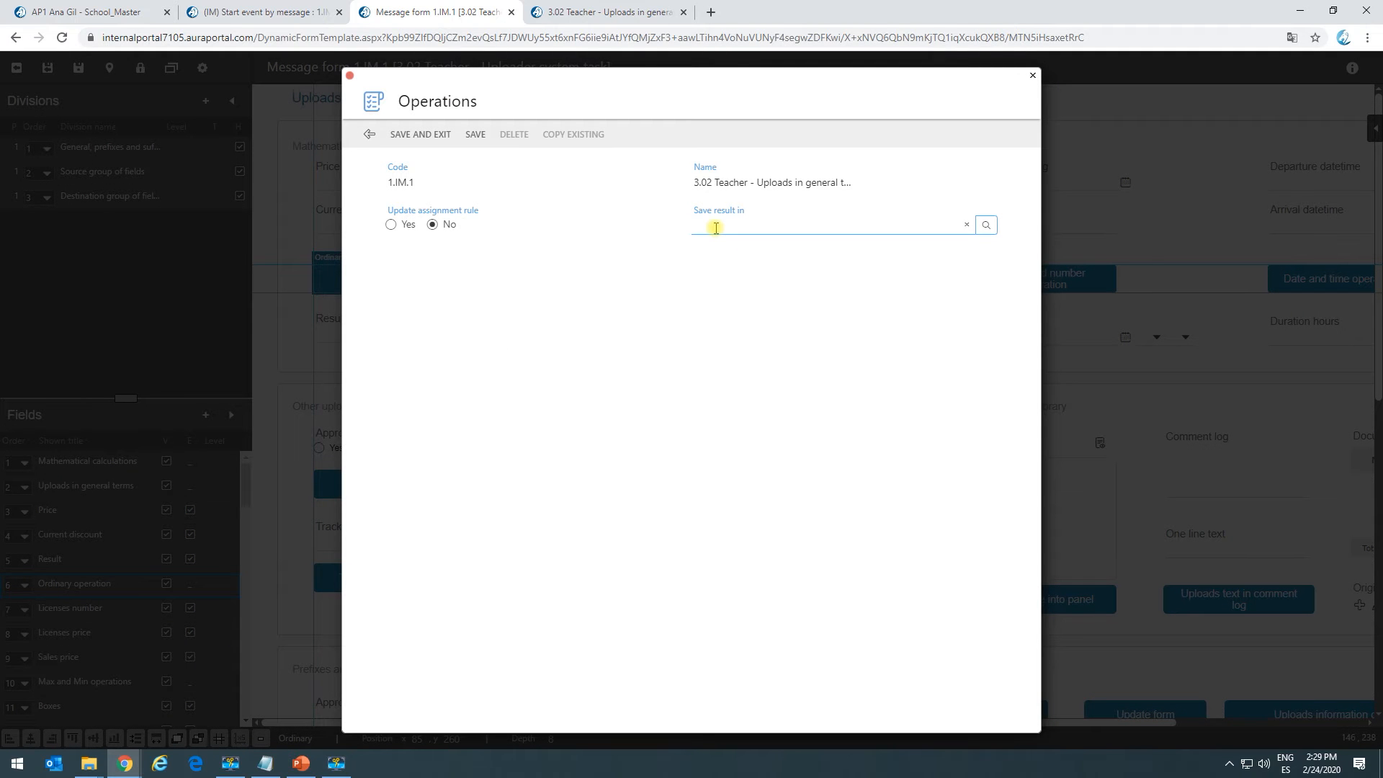
pyautogui.click(758, 247)
pyautogui.click(370, 134)
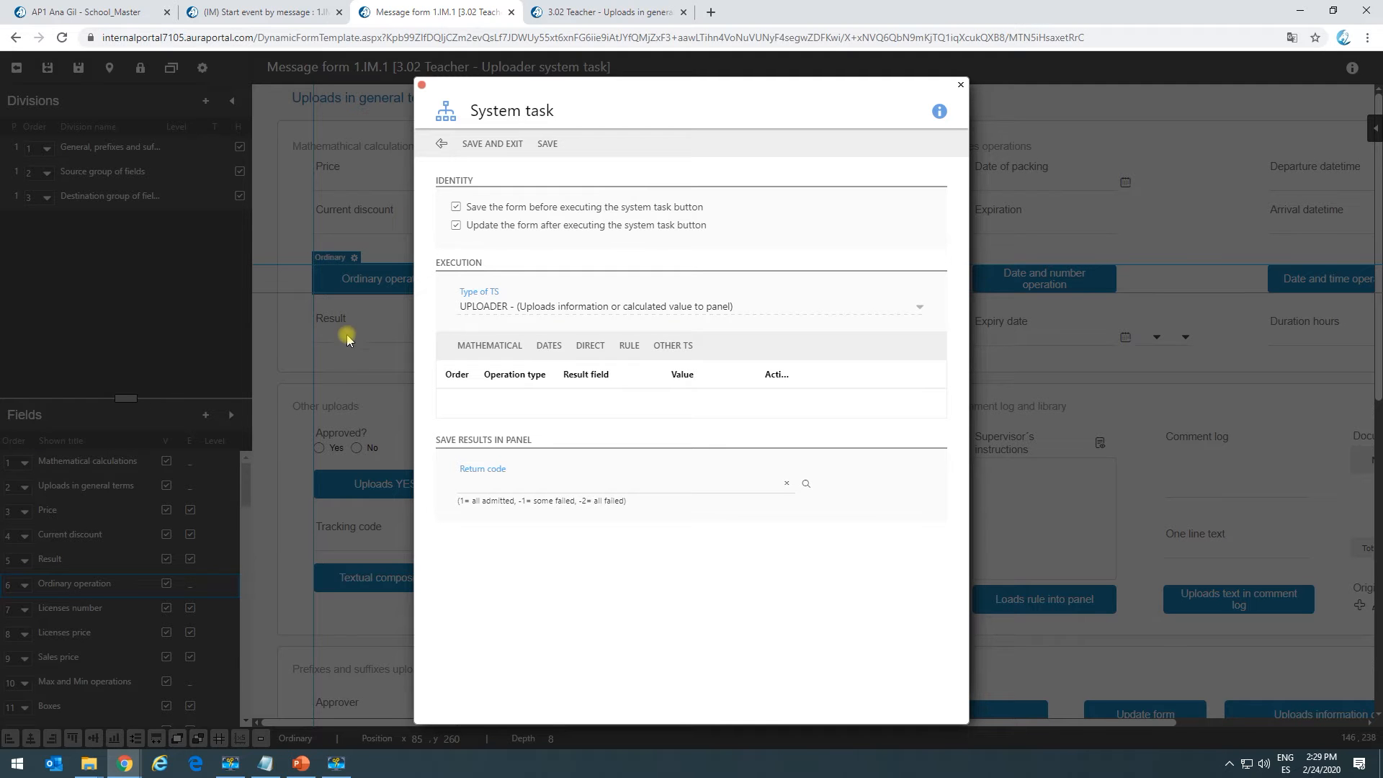
# Create a mathematical operation that saves its result in the Result field, and continue to its formula.
pyautogui.click(473, 358)
pyautogui.click(762, 228)
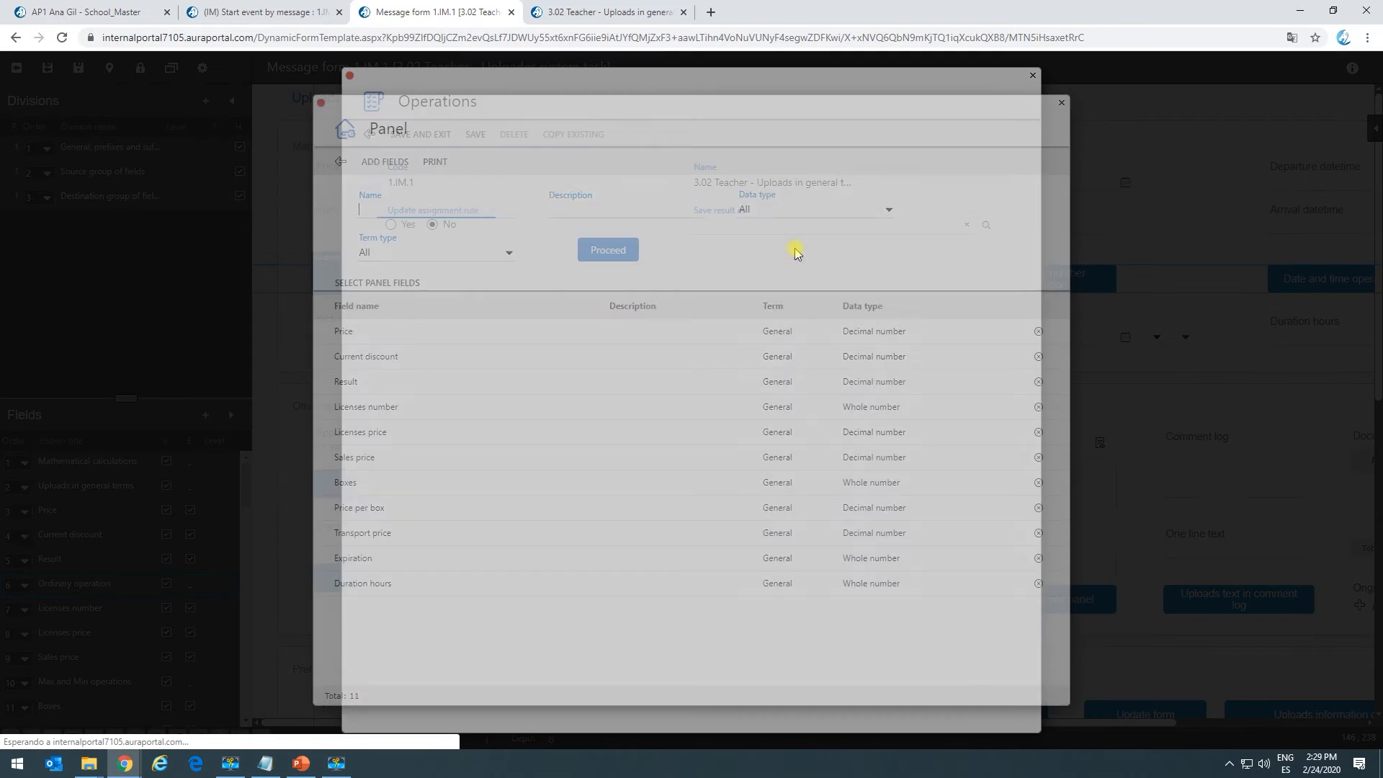
pyautogui.click(356, 386)
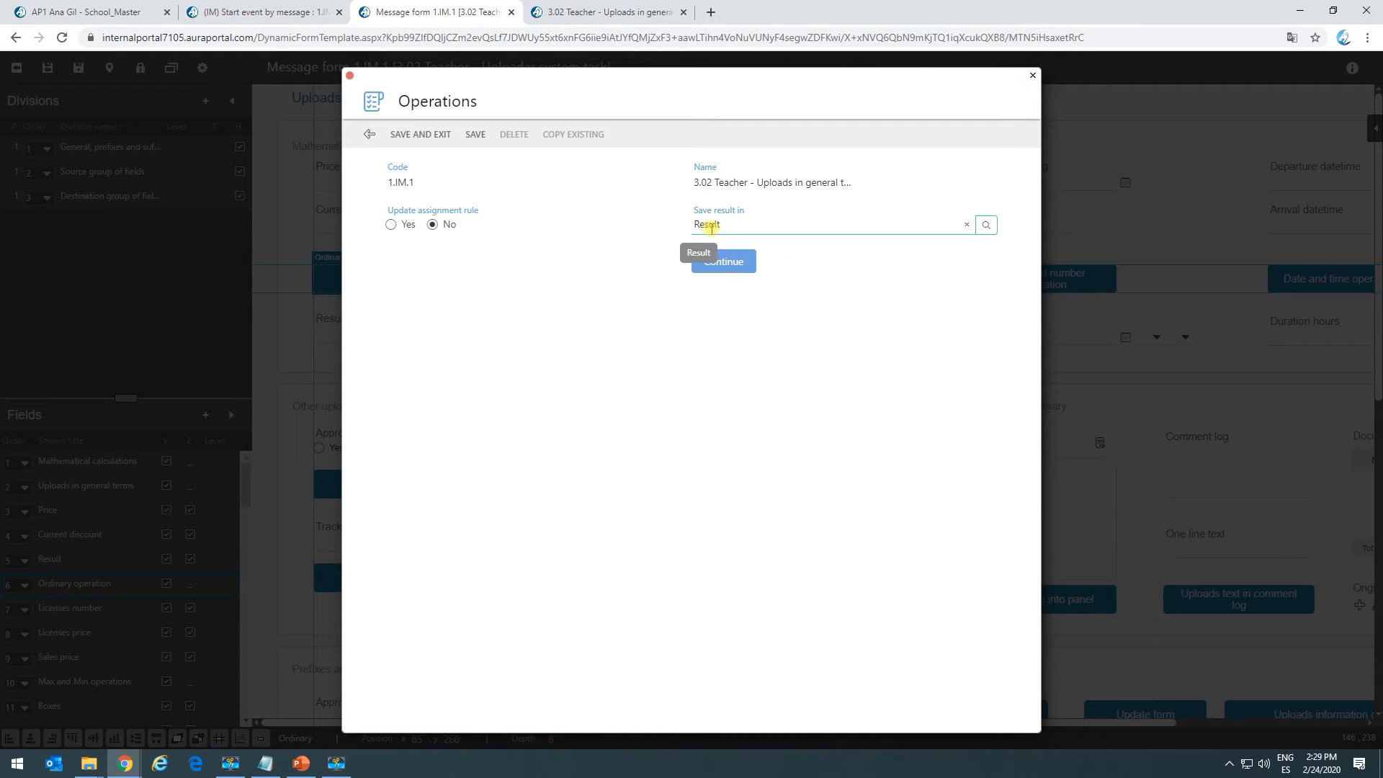
pyautogui.click(718, 268)
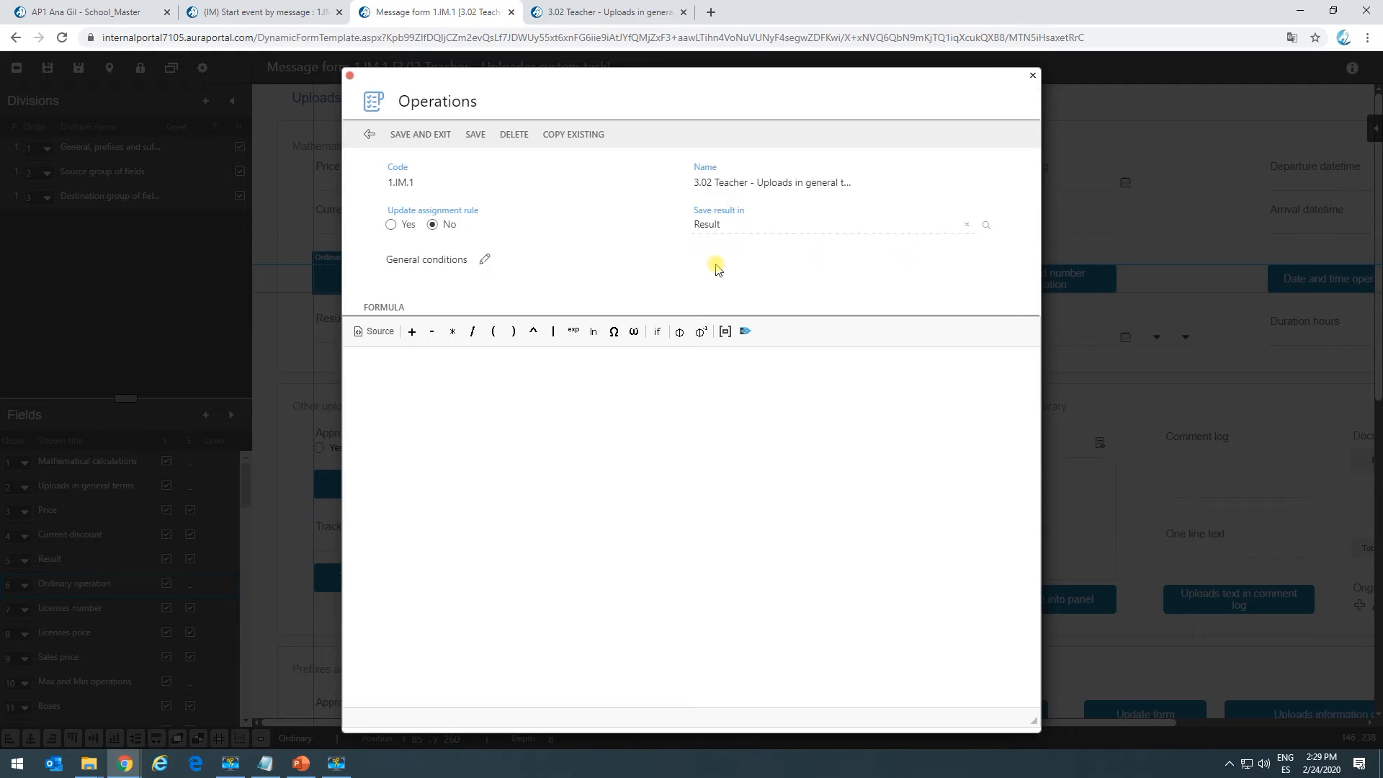
# Build the sample formula 2*3*5*(4+[0_Price]-[0_Current discount])/352, inserting the Price and Current discount panel fields.
pyautogui.click(364, 407)
pyautogui.click(450, 392)
pyautogui.write('2*3*5')
pyautogui.click(454, 333)
pyautogui.click(492, 330)
pyautogui.click(724, 333)
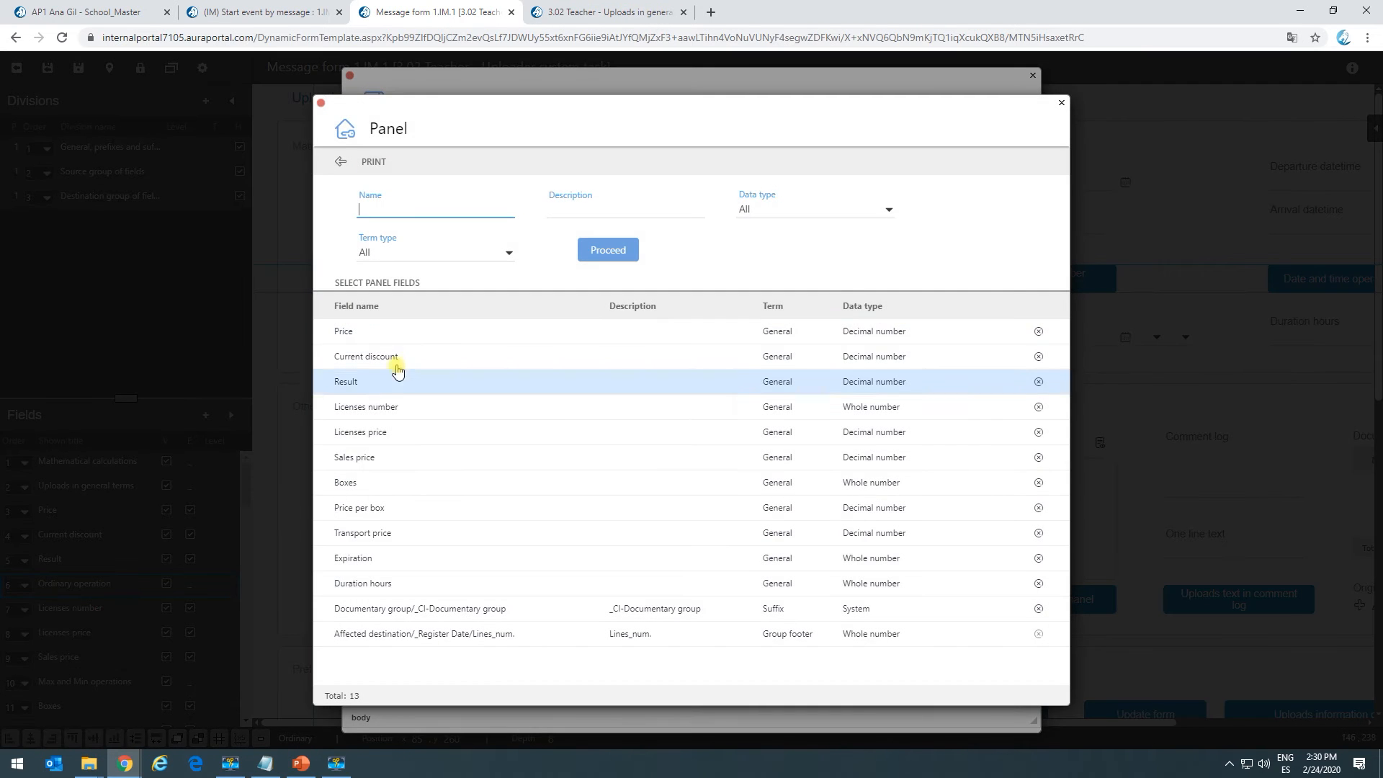
pyautogui.click(346, 331)
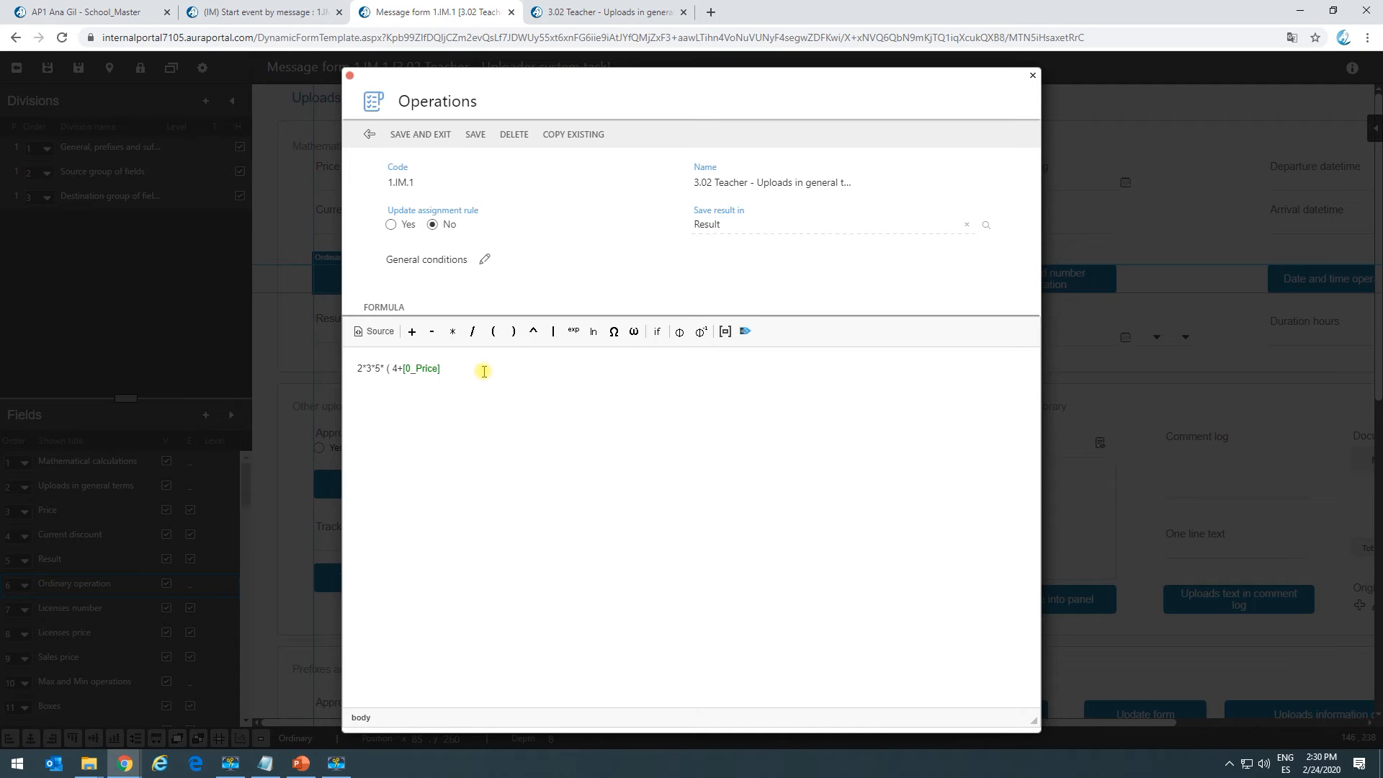
pyautogui.click(725, 331)
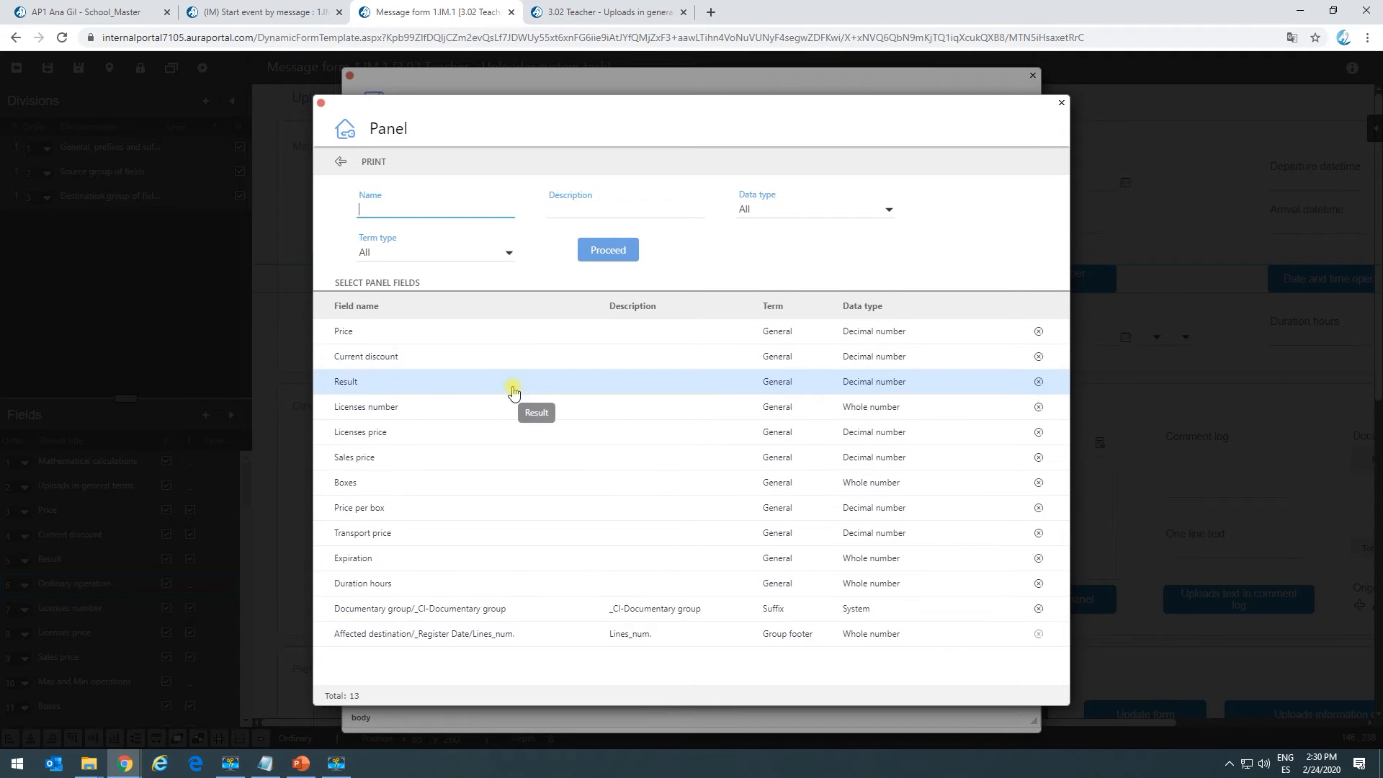
pyautogui.click(488, 369)
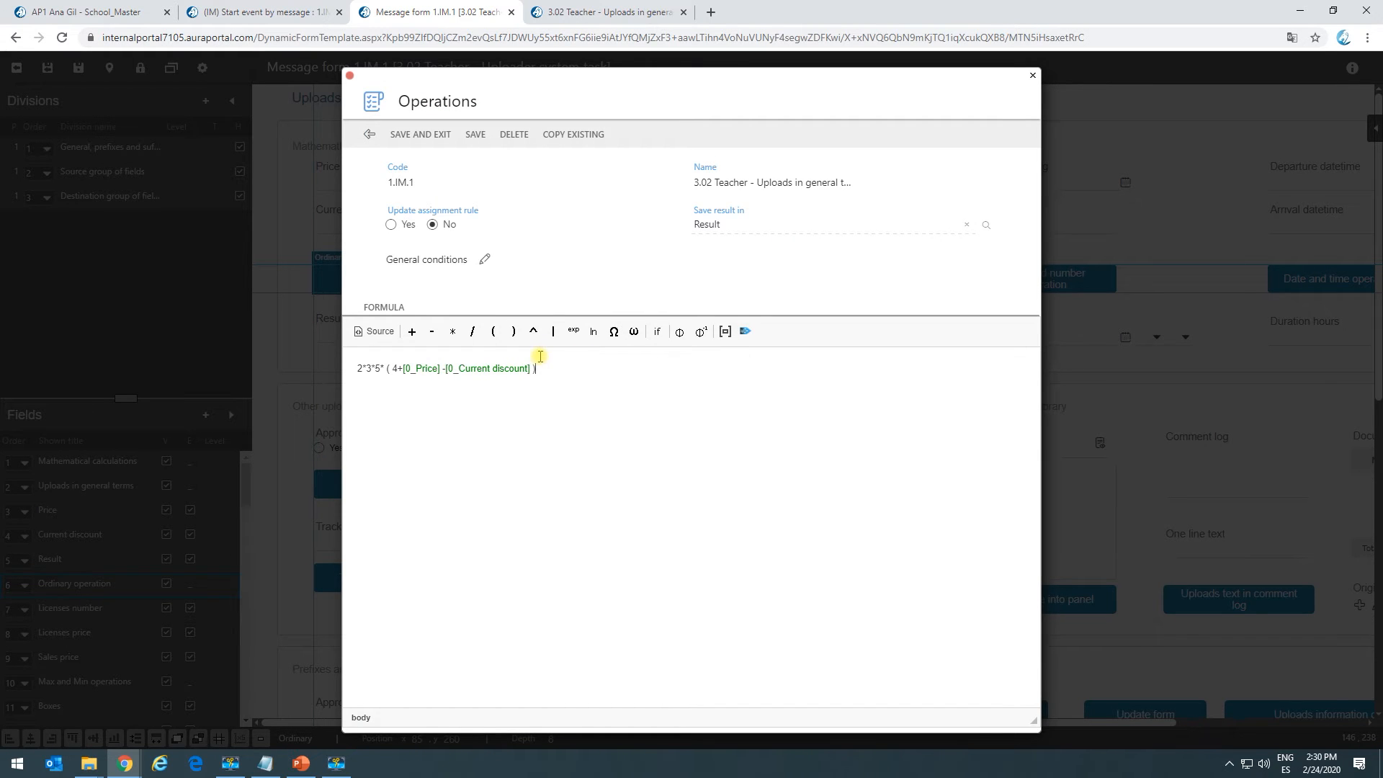
pyautogui.click(473, 333)
pyautogui.write('352')
# Leave the mathematical operation without saving the formula and return to the system task.
pyautogui.moveTo(626, 369); pyautogui.dragTo(232, 614)
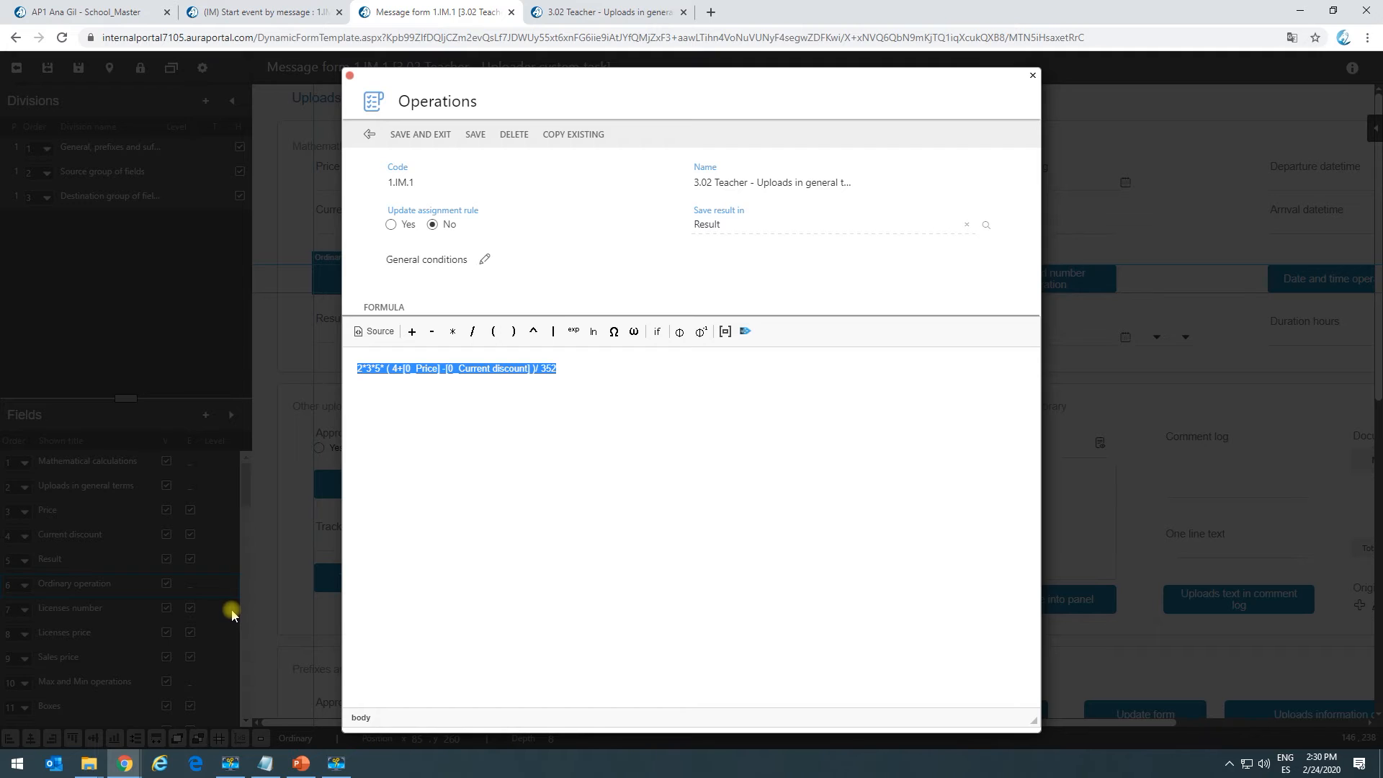
pyautogui.click(555, 409)
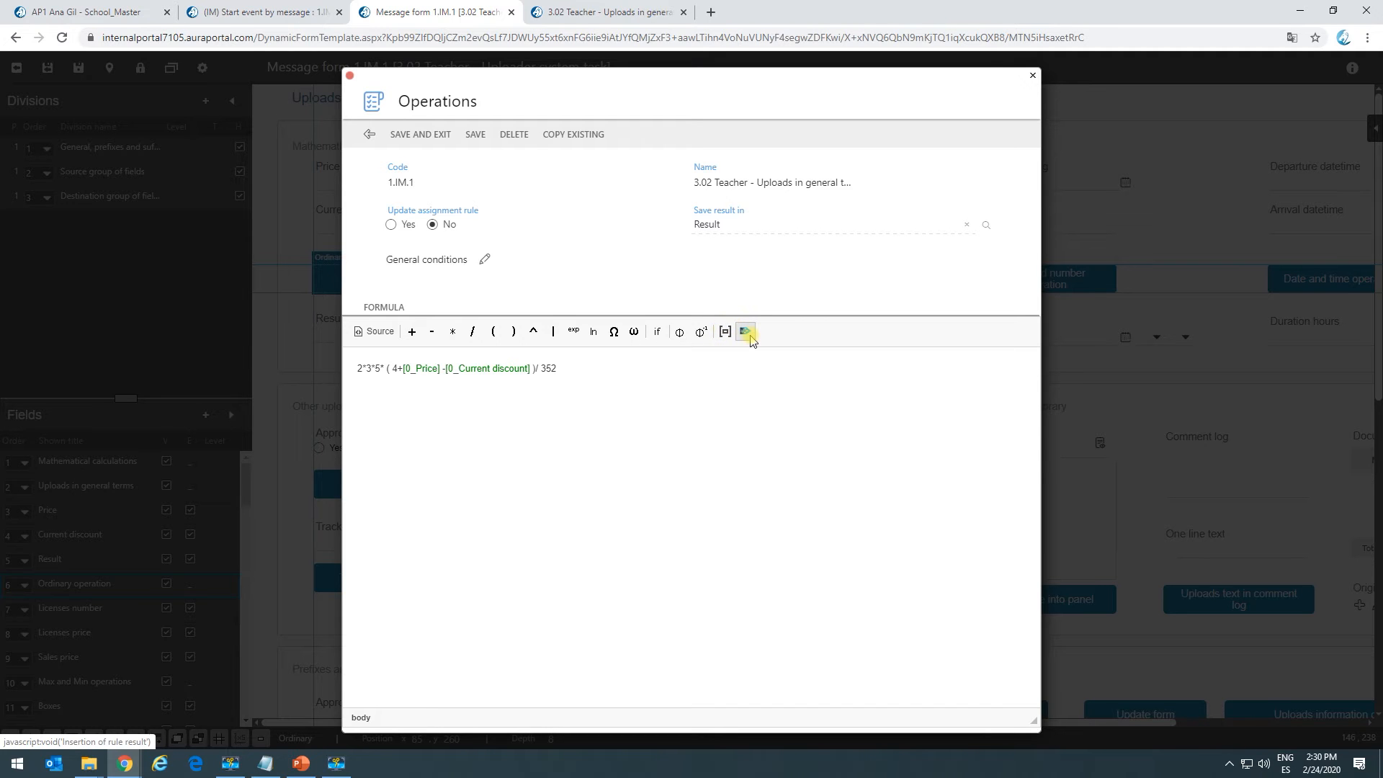
pyautogui.moveTo(596, 363); pyautogui.dragTo(300, 386)
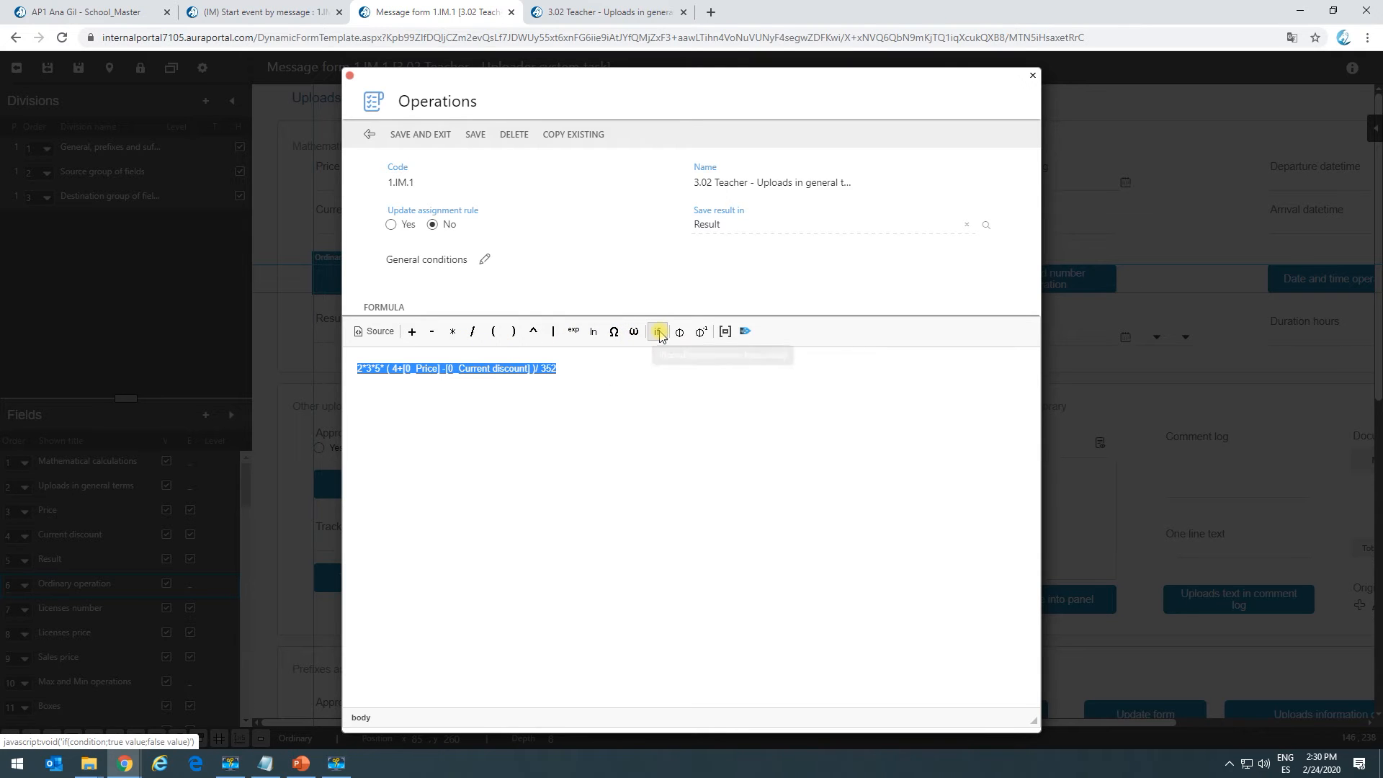
pyautogui.moveTo(658, 374); pyautogui.dragTo(326, 363)
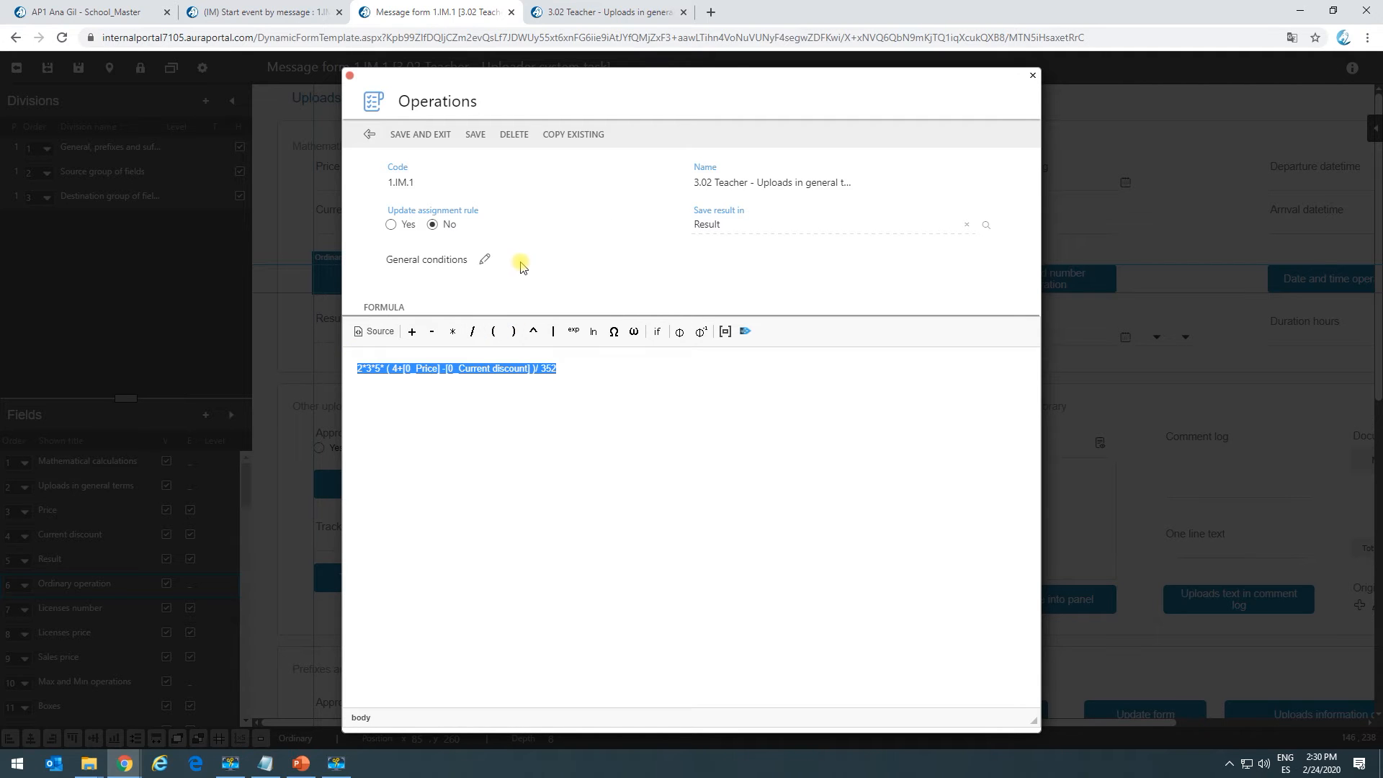
pyautogui.click(369, 135)
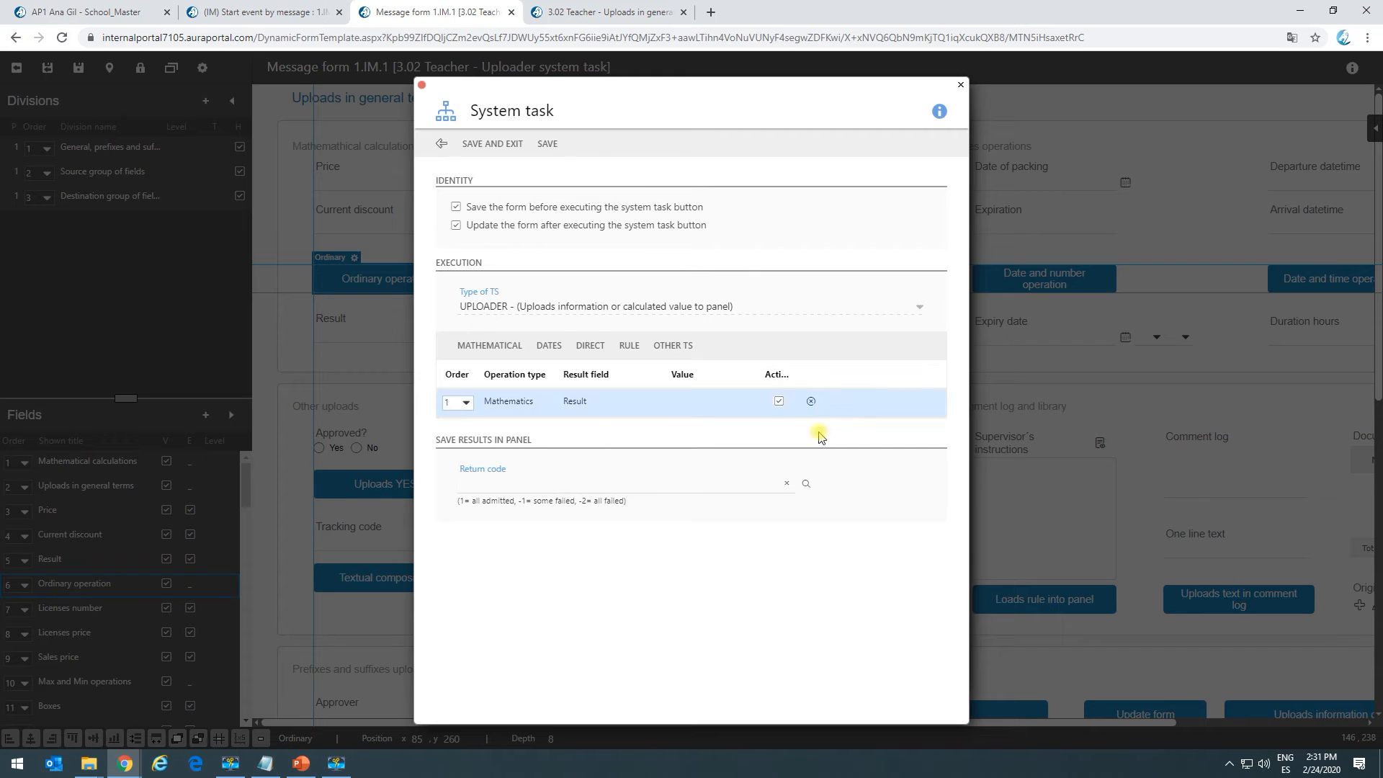
# Discard the Ordinary button's second system task and open the mathematical operation of its first system task.
pyautogui.click(441, 142)
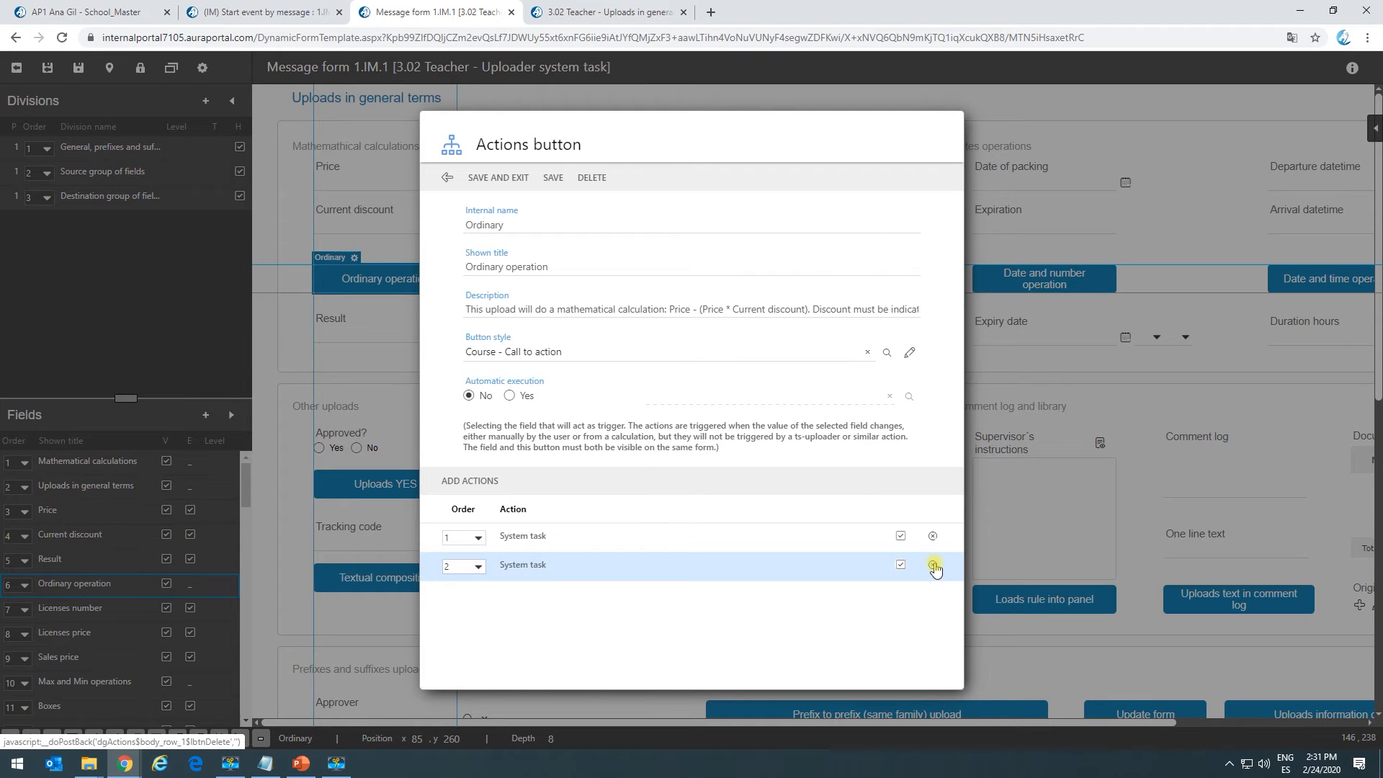
pyautogui.click(704, 538)
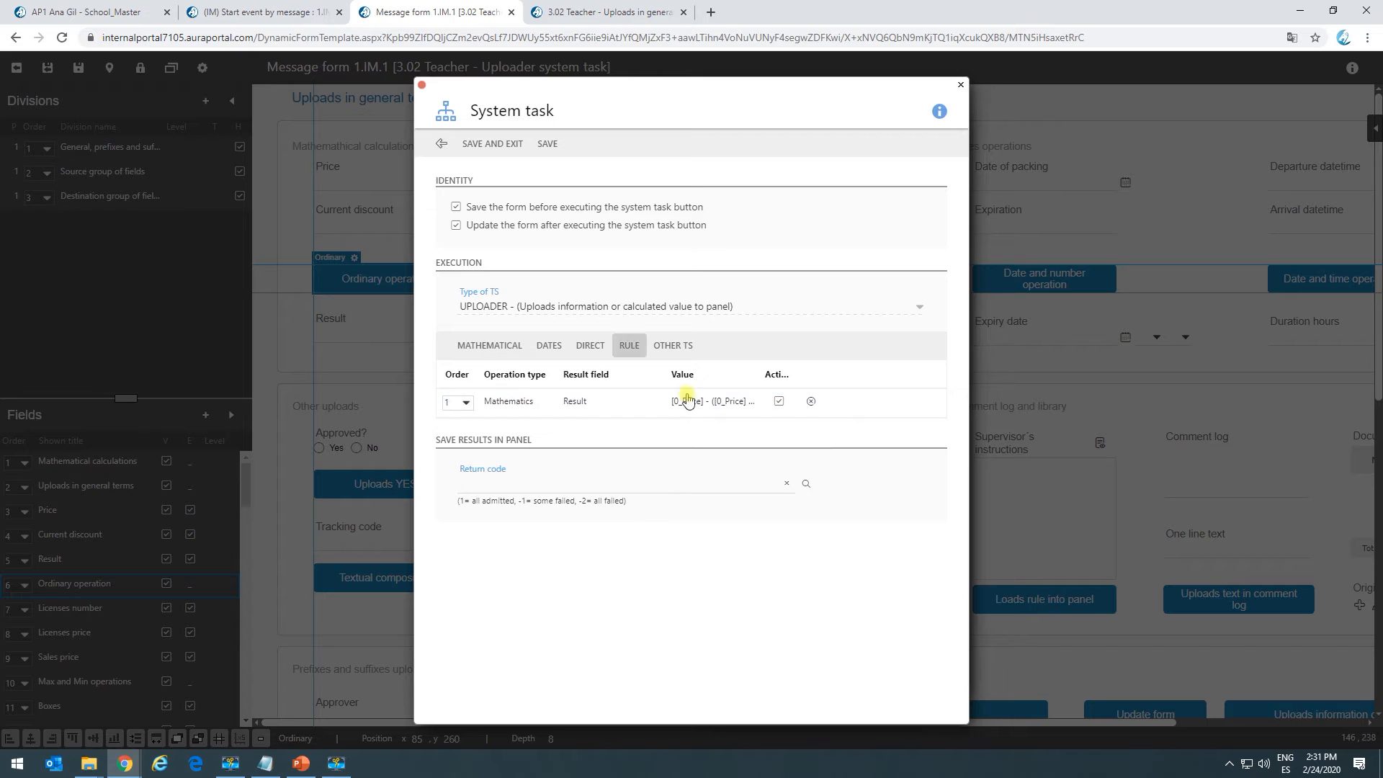
pyautogui.click(717, 401)
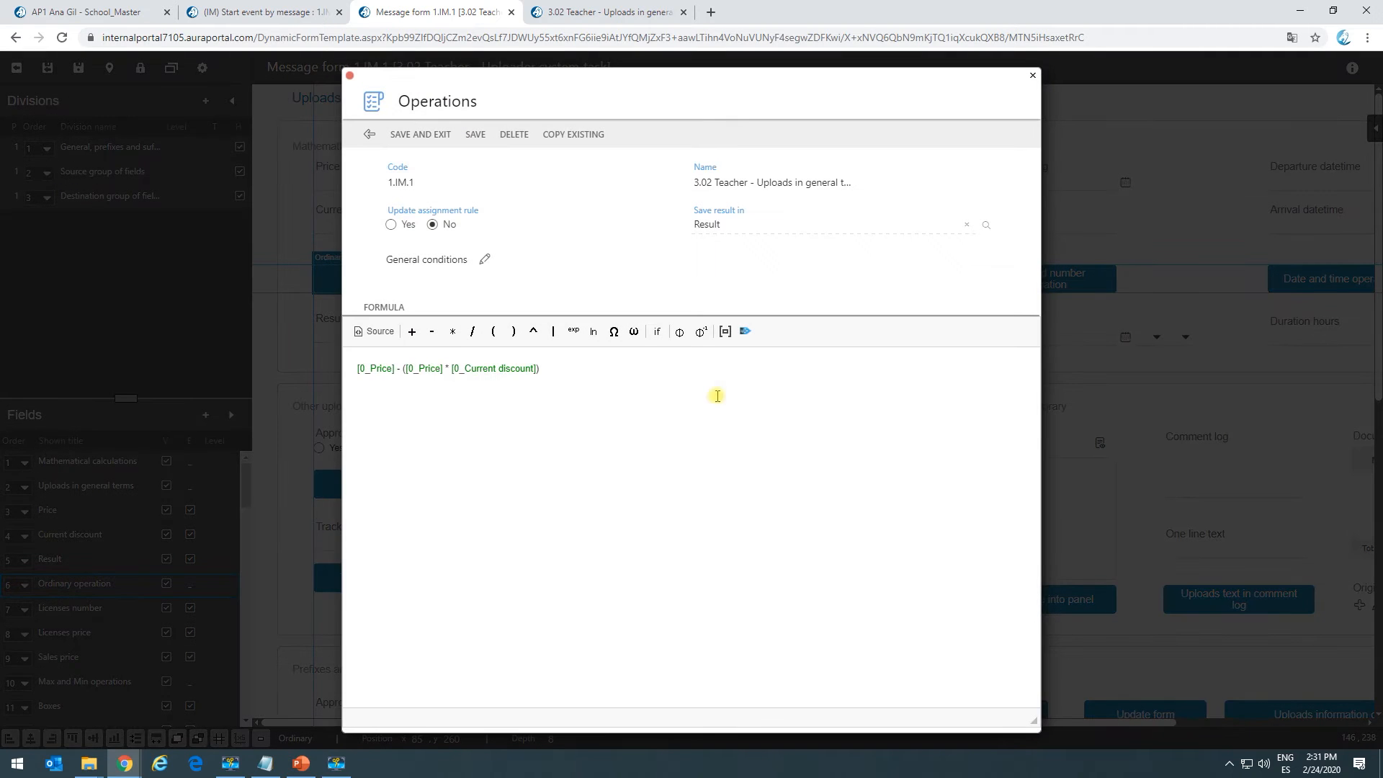
# Examine how the Ordinary operation's formula combines the Price and Current discount fields, then close the operation.
pyautogui.click(396, 366)
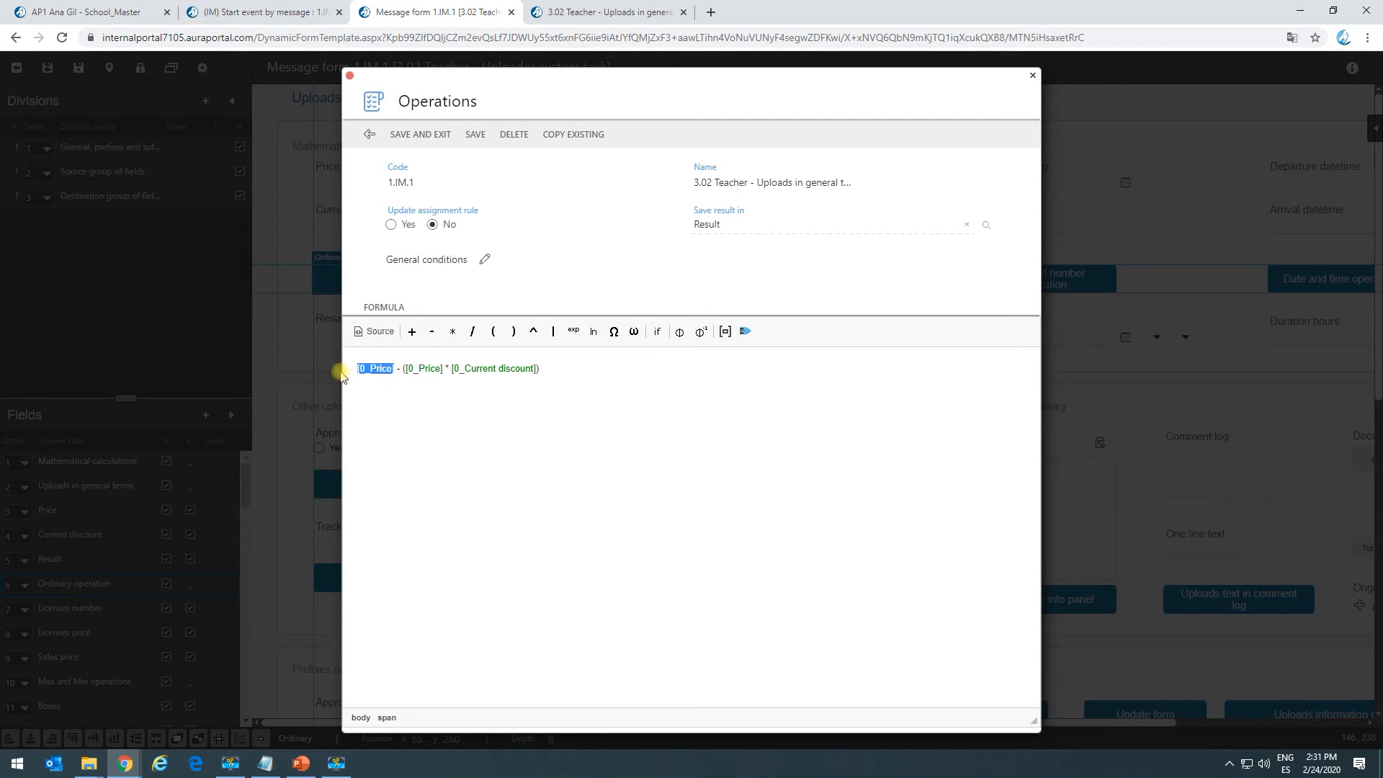
pyautogui.click(408, 368)
pyautogui.moveTo(460, 368); pyautogui.dragTo(515, 368)
pyautogui.click(543, 369)
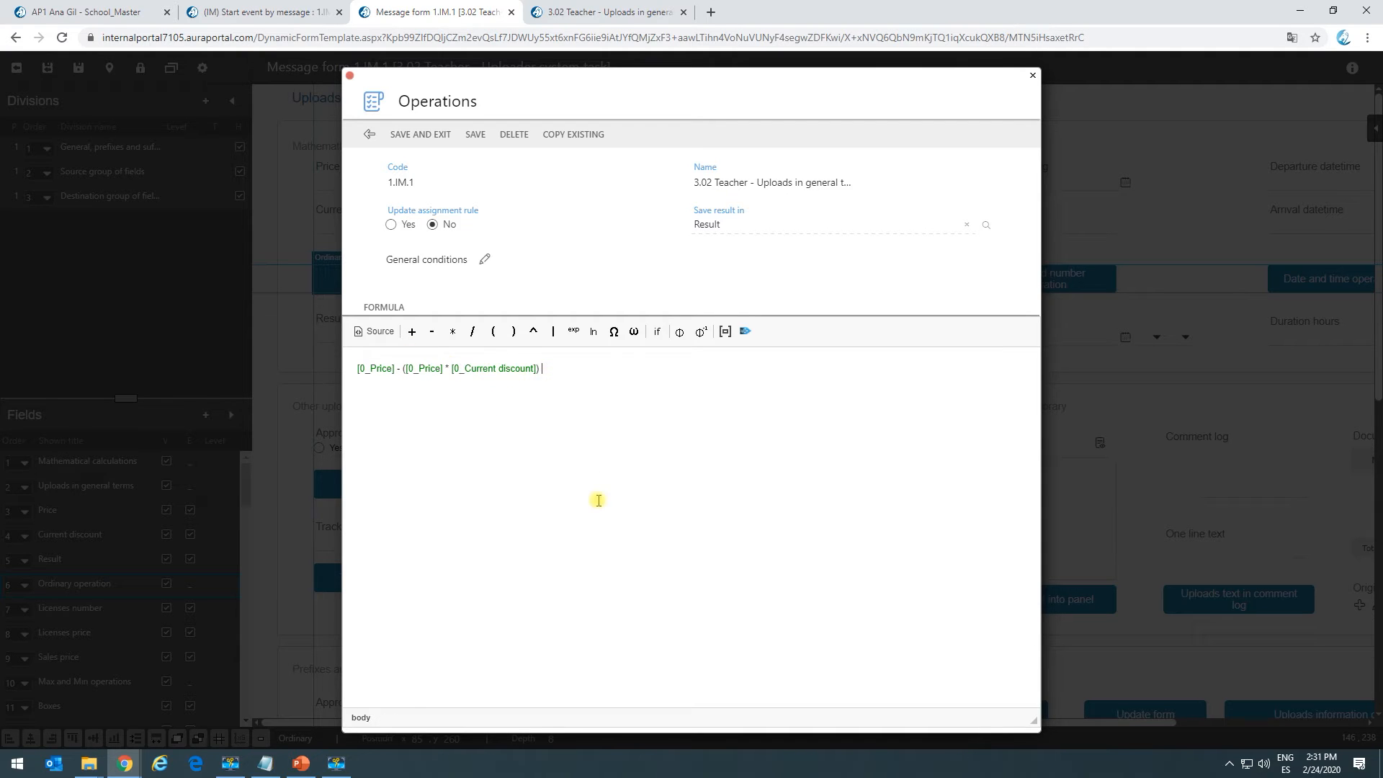
pyautogui.click(350, 79)
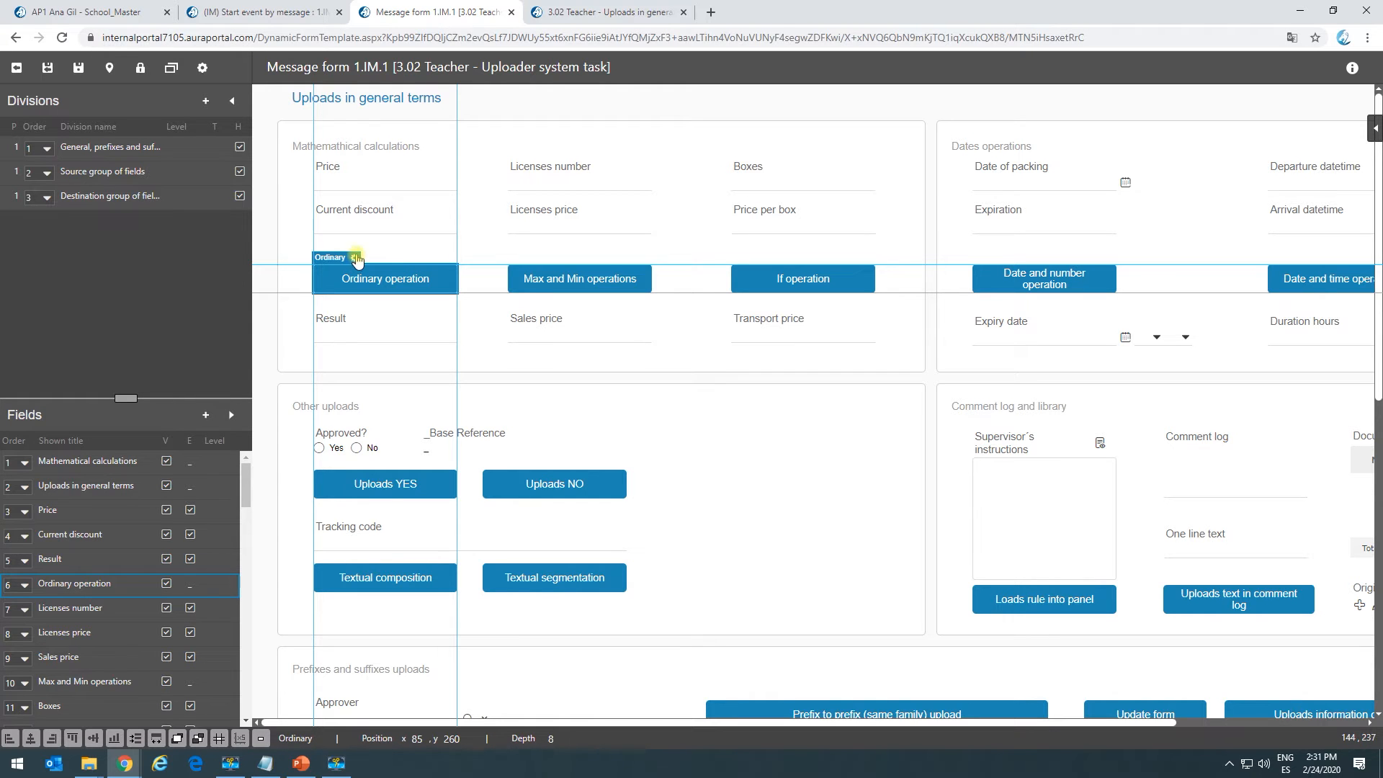
# Review the Ordinary button's remaining system task and return to the form designer.
pyautogui.click(356, 258)
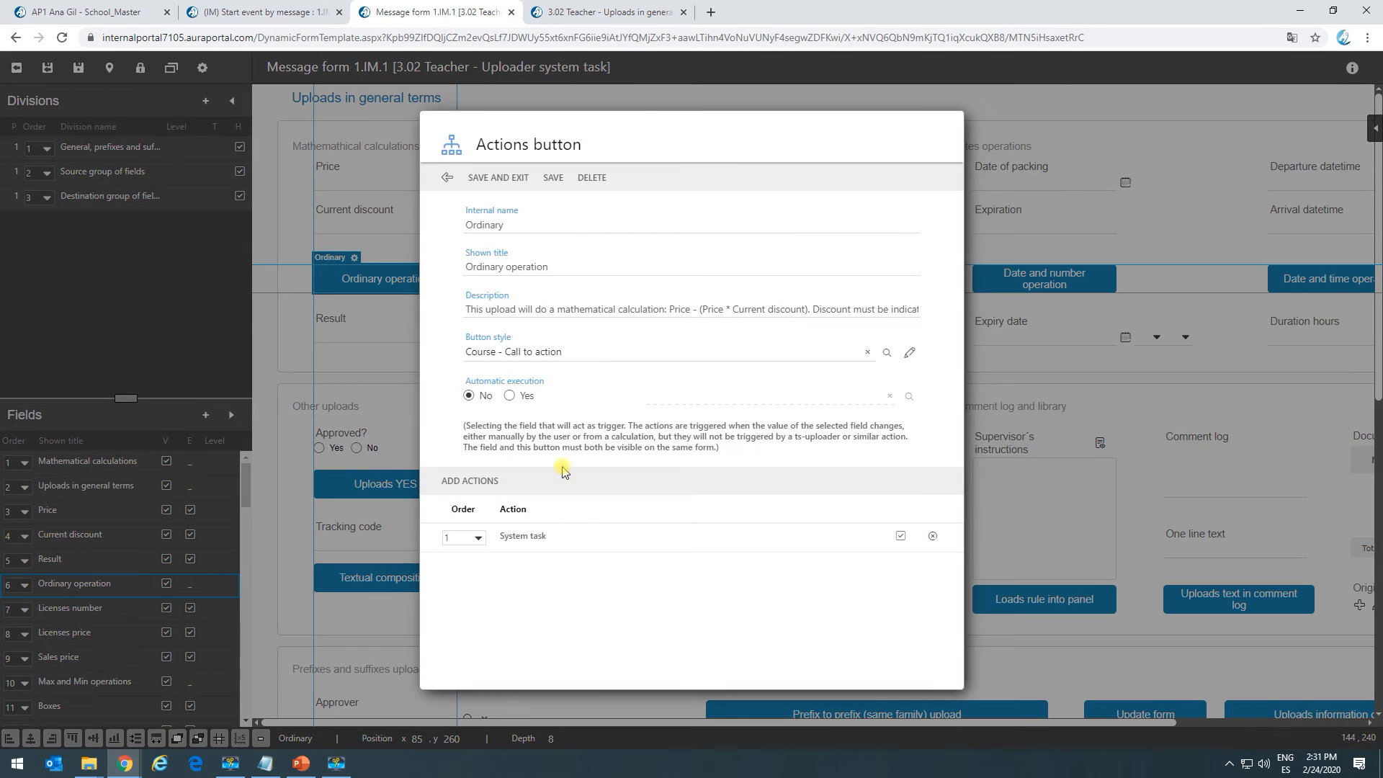
pyautogui.click(540, 537)
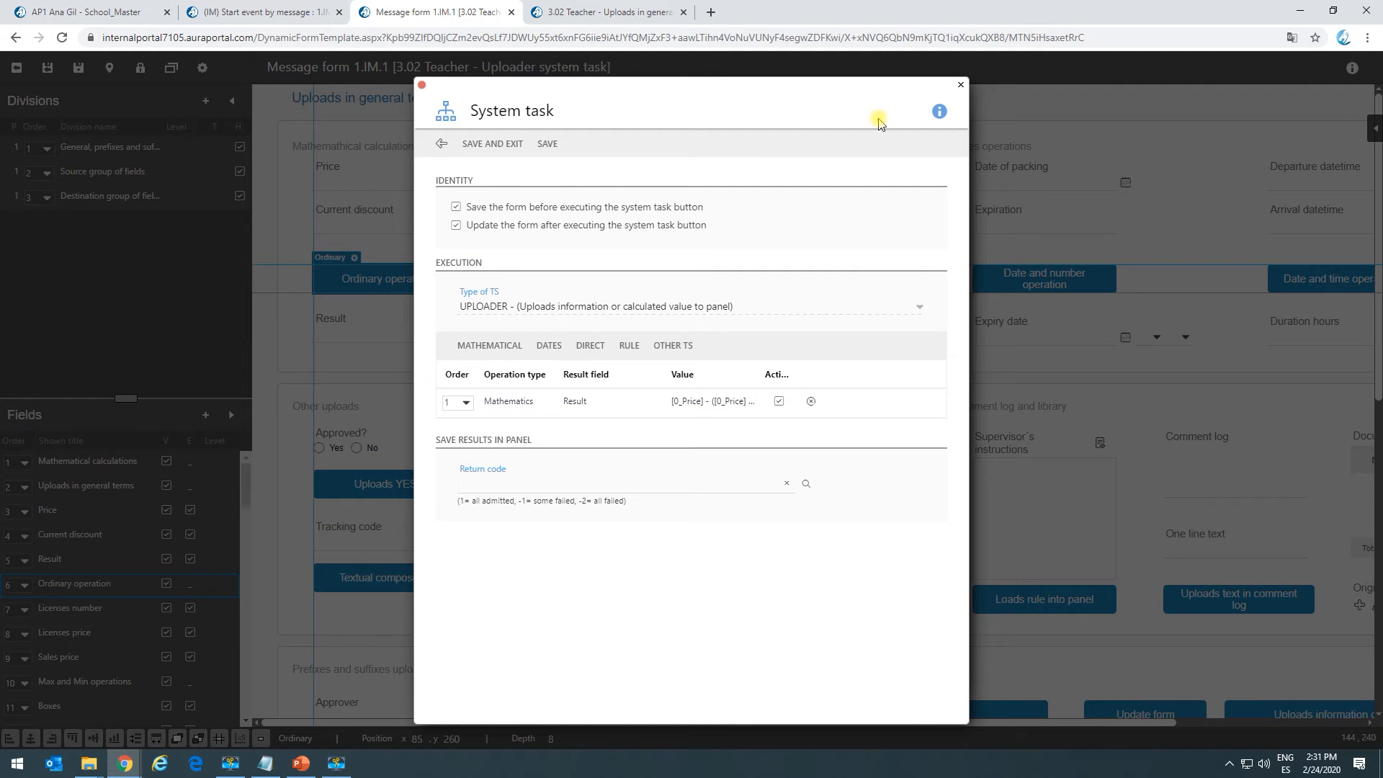
pyautogui.click(960, 85)
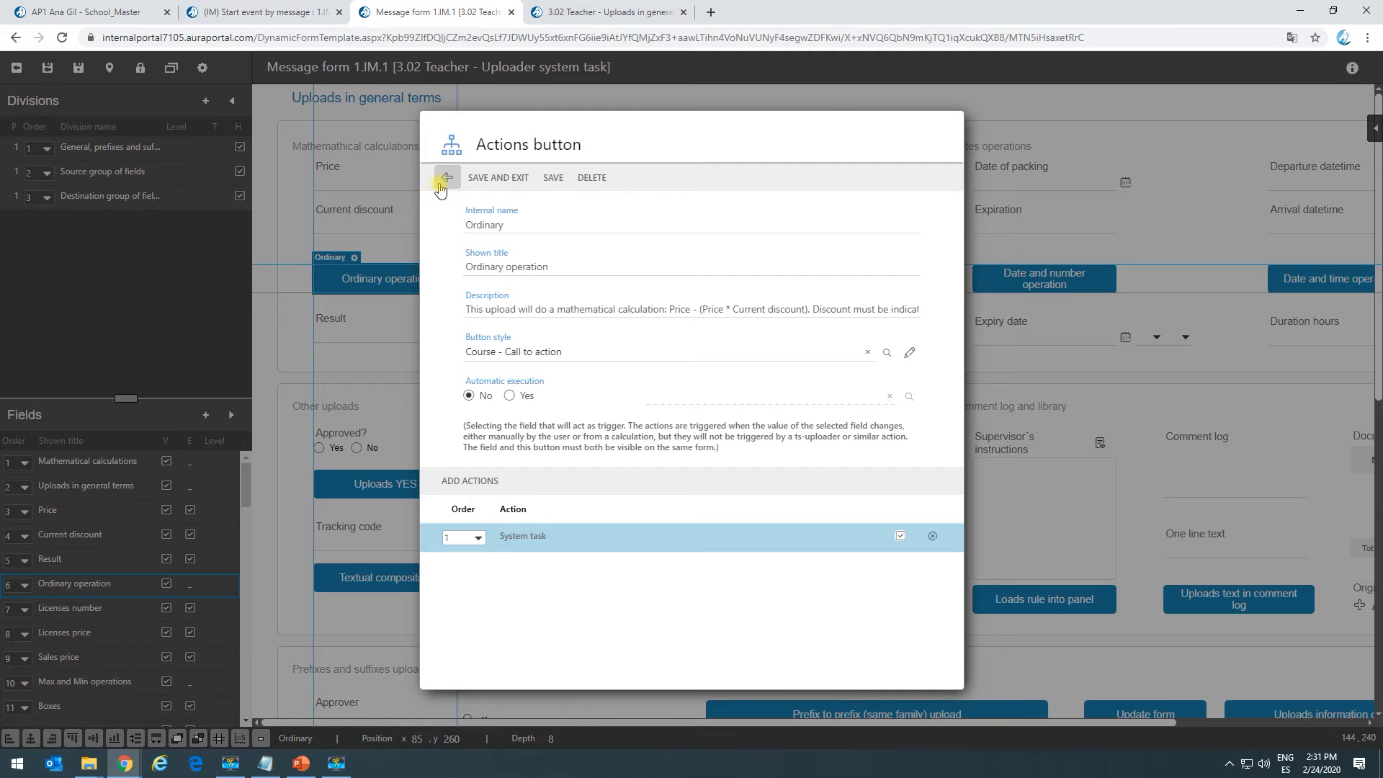
pyautogui.click(446, 177)
# Switch to the test form and enter a licenses number of 10 and a licenses price of 25.
pyautogui.click(609, 12)
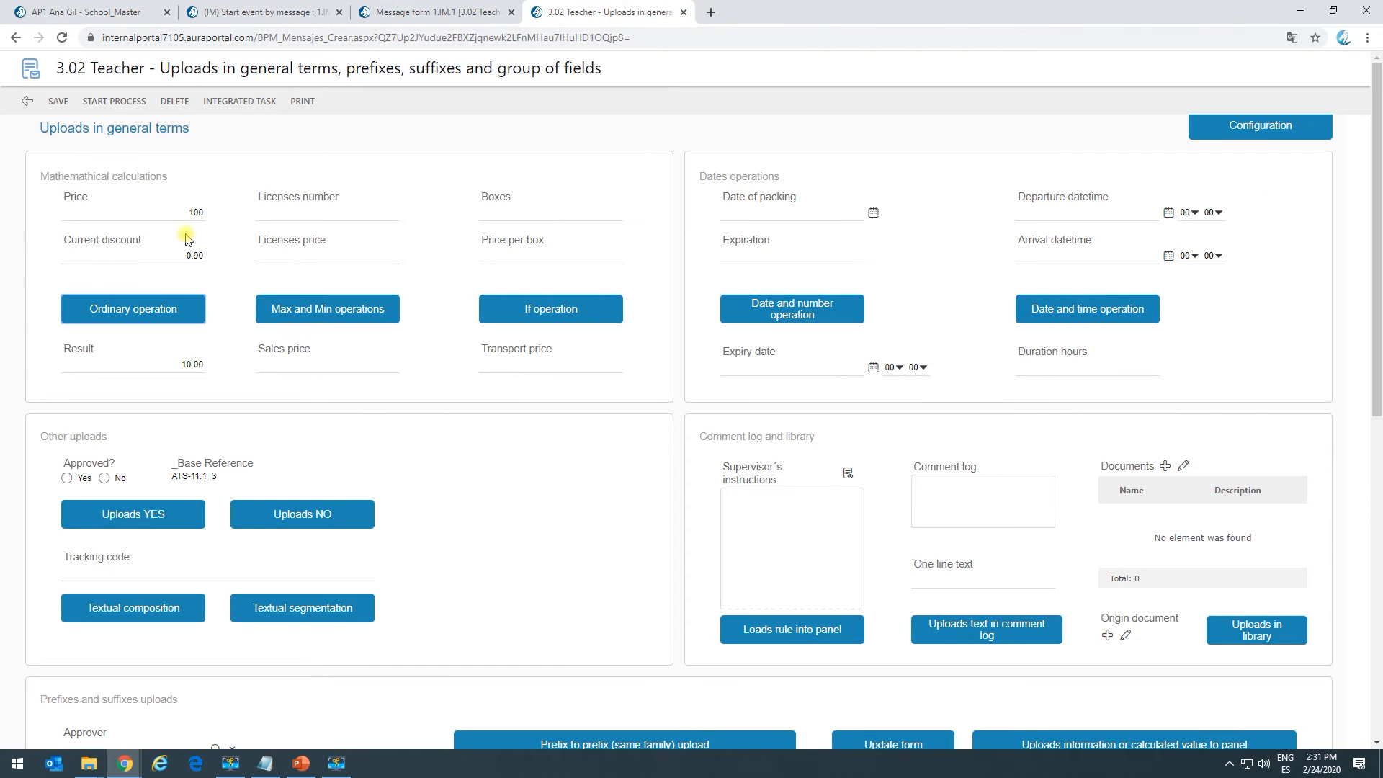
pyautogui.click(329, 218)
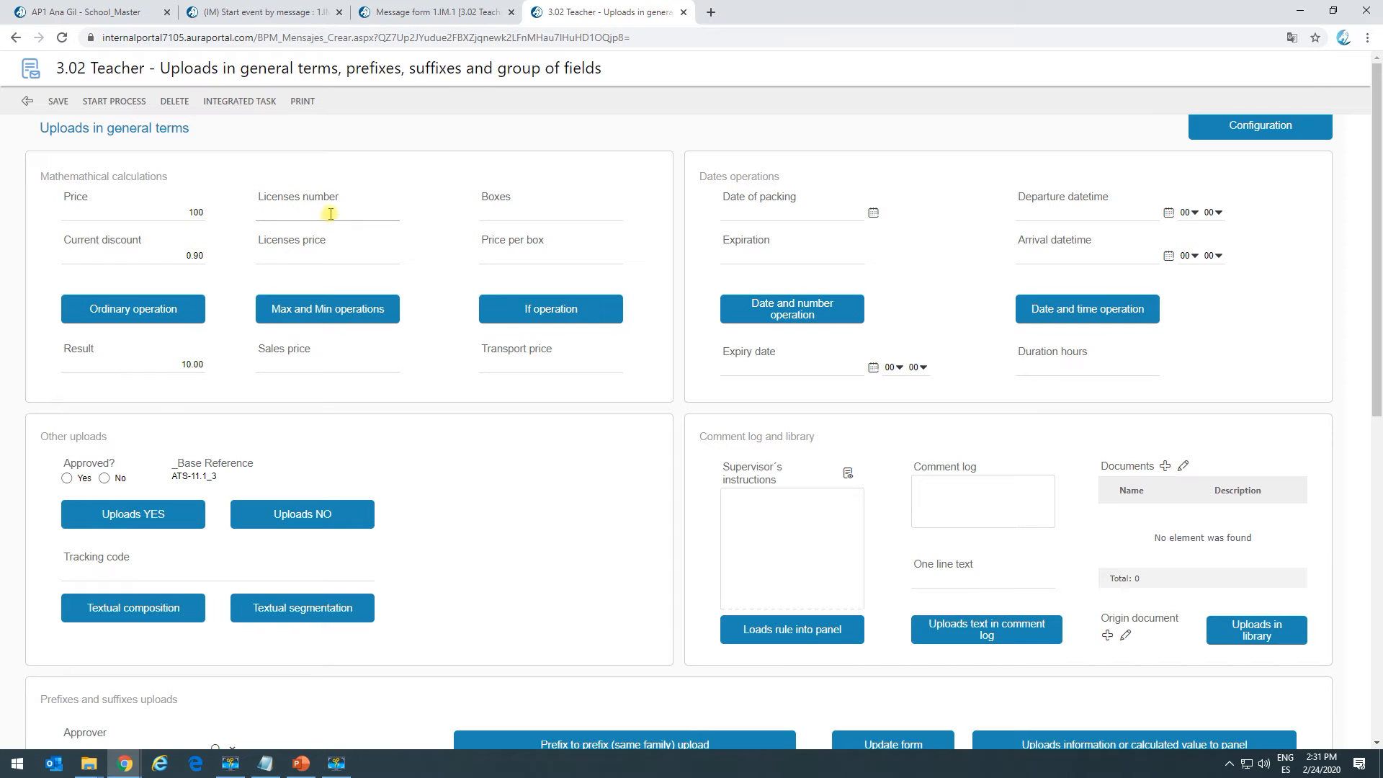
pyautogui.click(339, 253)
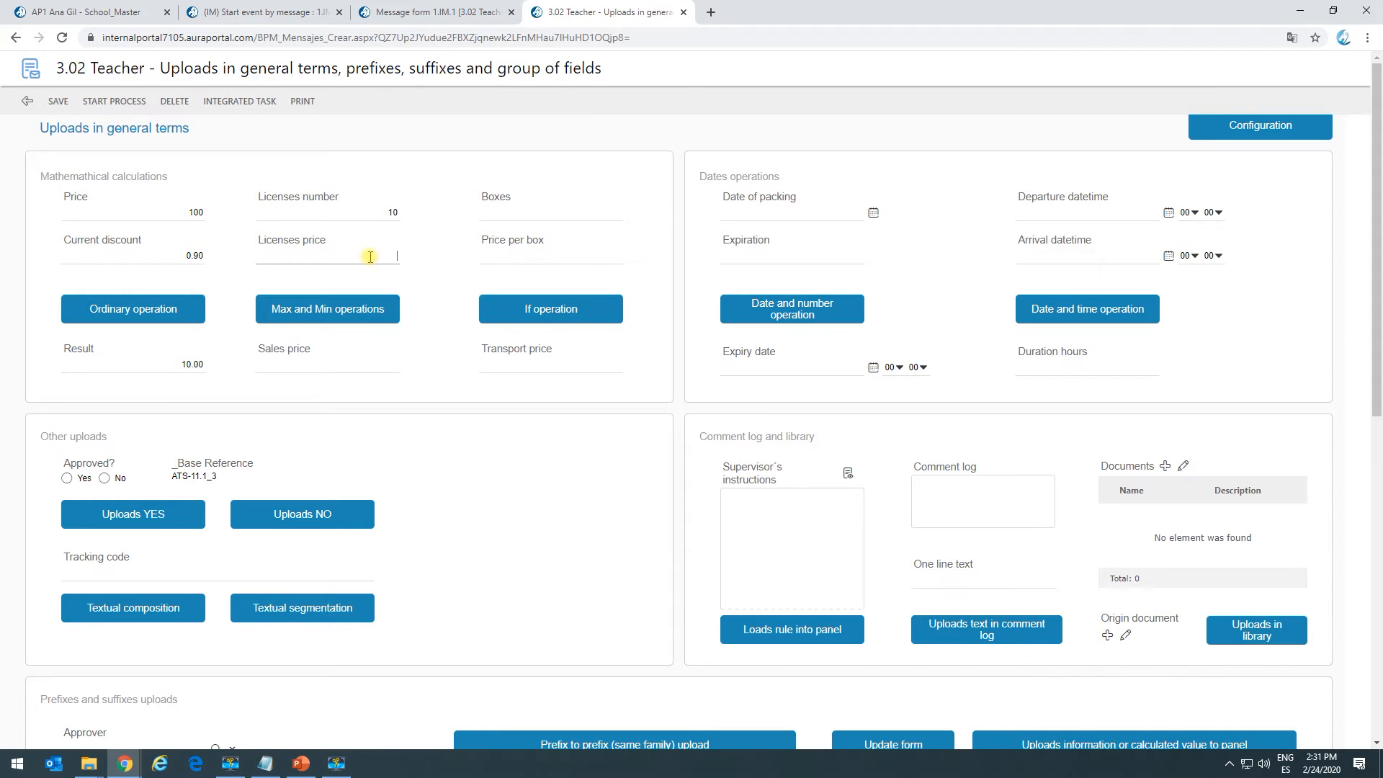
pyautogui.write('25')
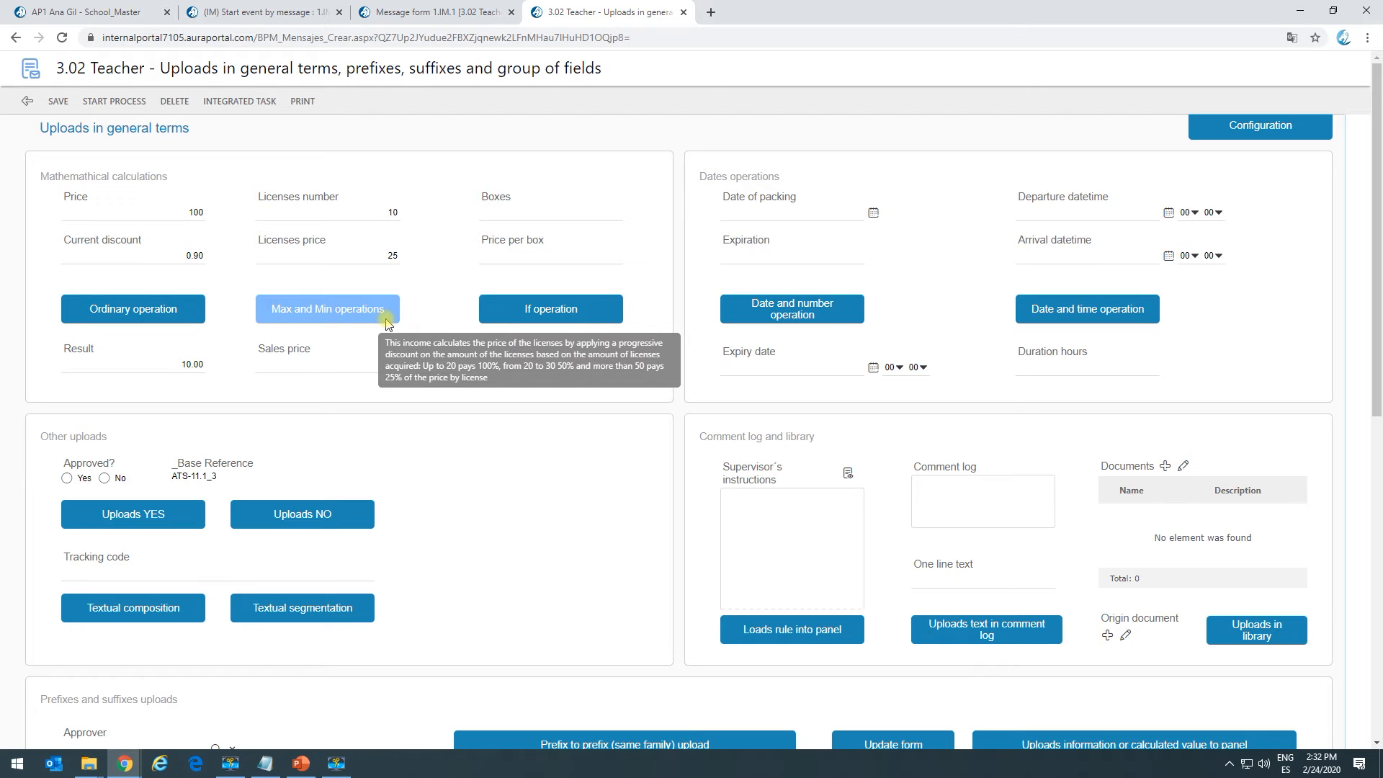
# Set the licenses number to 100 and the licenses price to 10, and calculate the sales price with Max and Min operations.
pyautogui.click(350, 215)
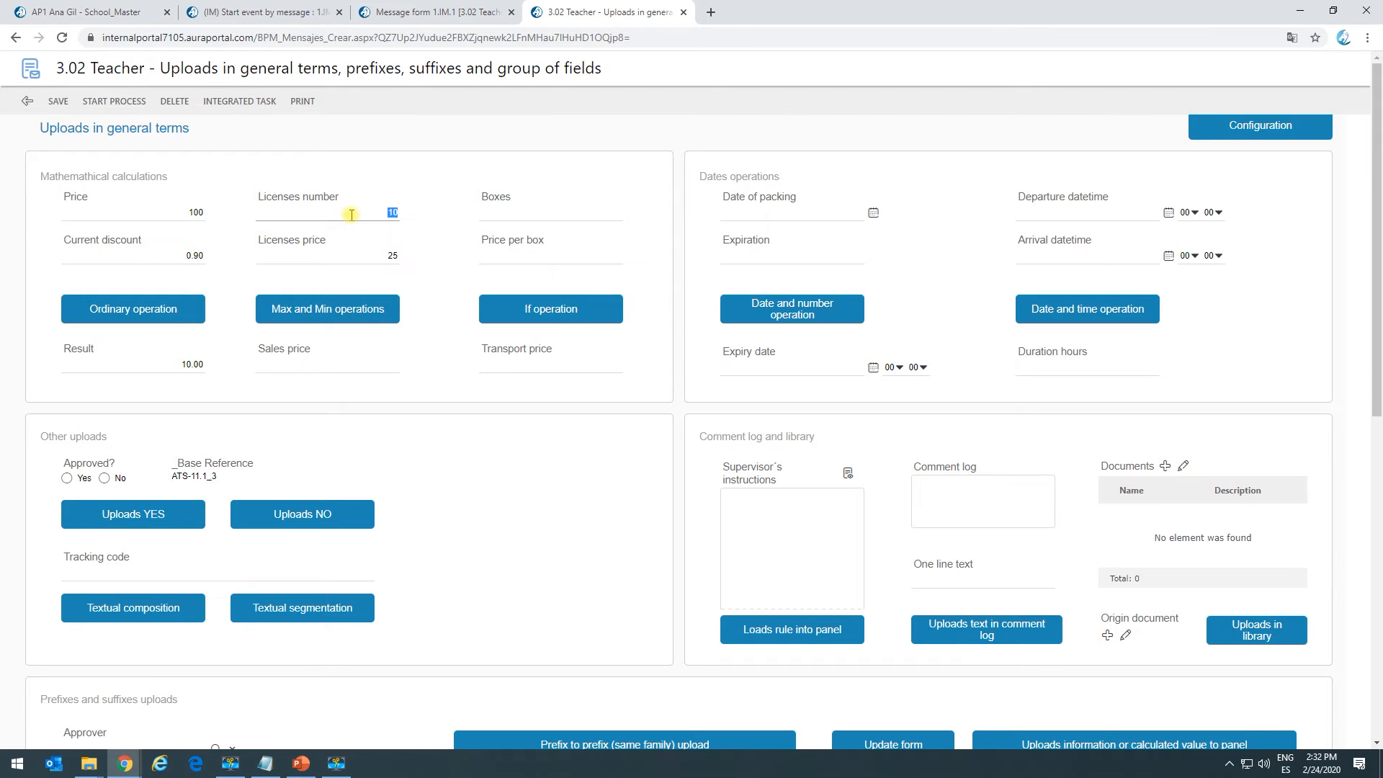
pyautogui.click(382, 256)
pyautogui.write('10')
pyautogui.click(333, 317)
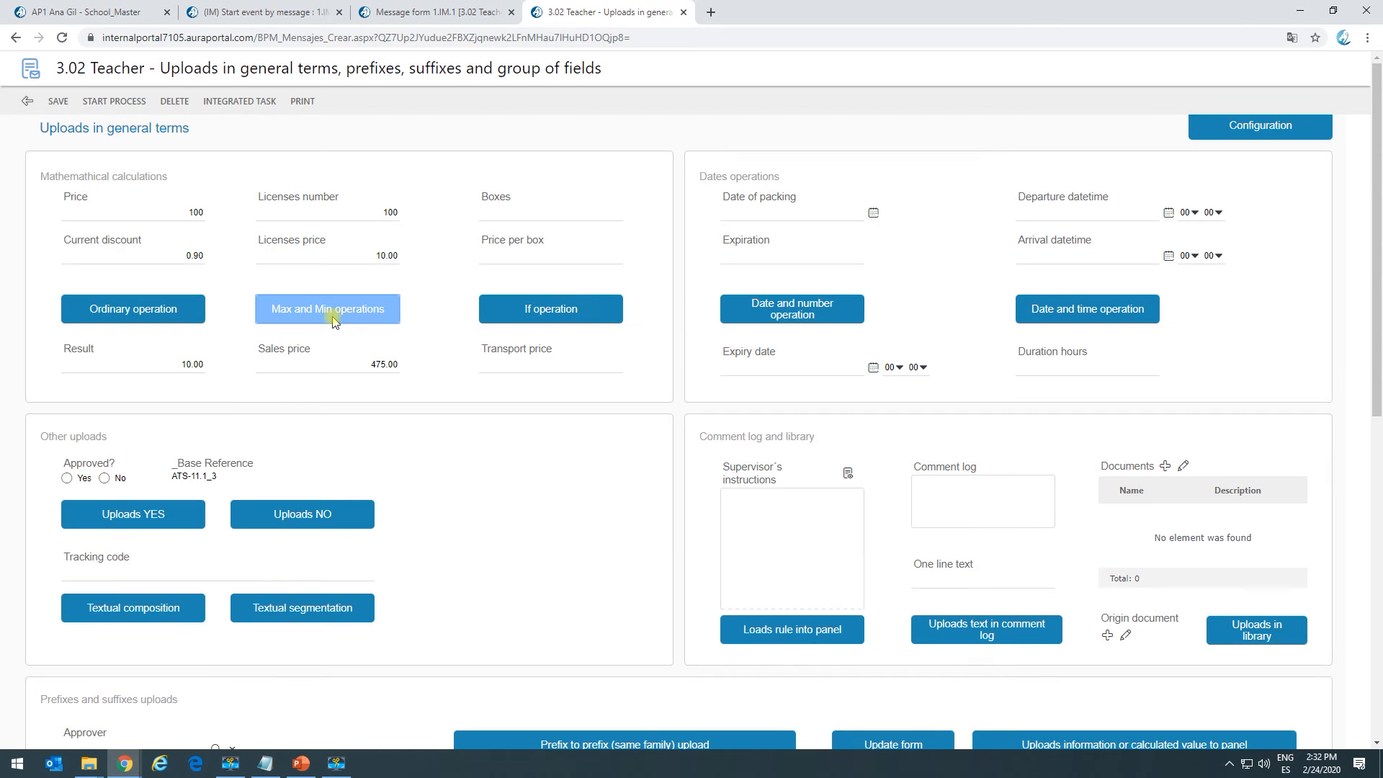
pyautogui.moveTo(362, 321)
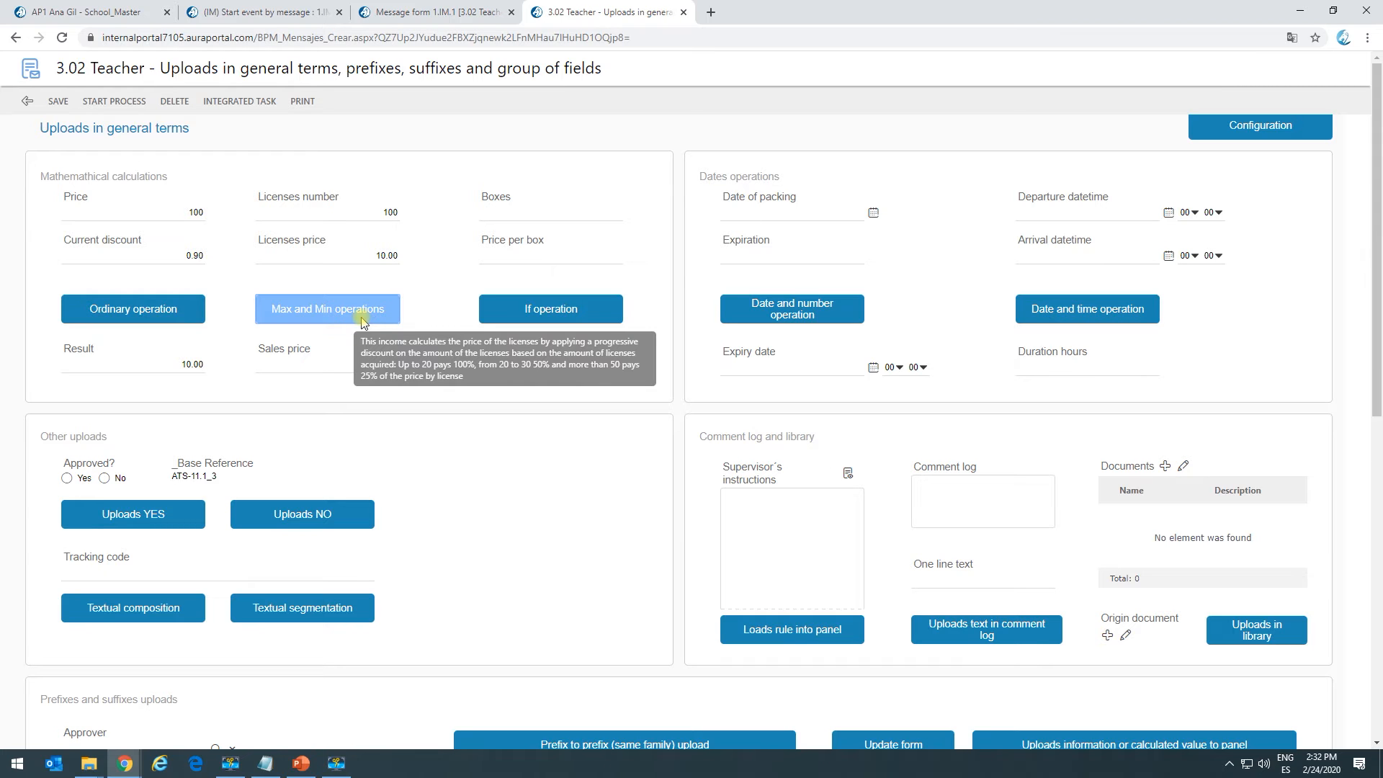
pyautogui.moveTo(371, 365); pyautogui.dragTo(437, 366)
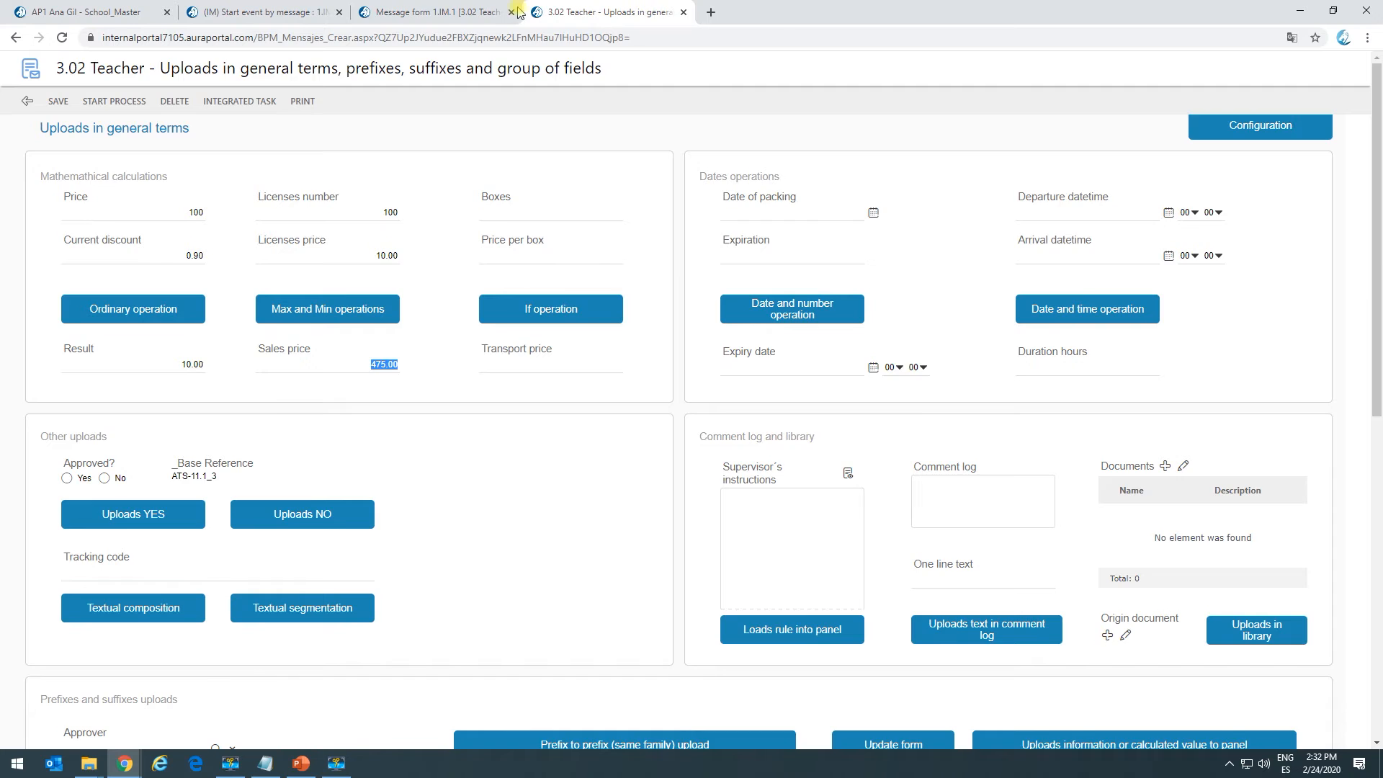
# Examine the Max and Min operations button's sales price formula in the form designer and leave it without saving.
pyautogui.click(440, 12)
pyautogui.click(609, 286)
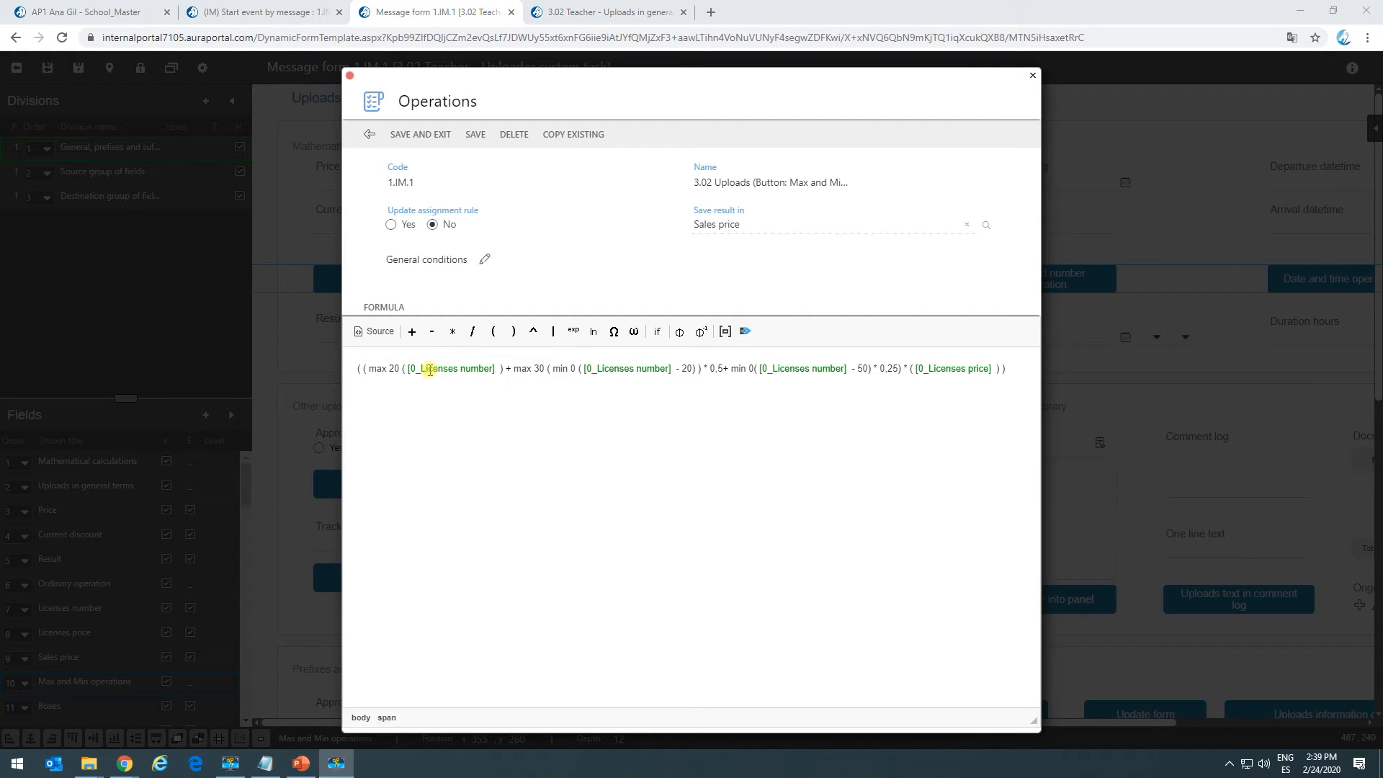
pyautogui.moveTo(428, 369); pyautogui.dragTo(968, 369)
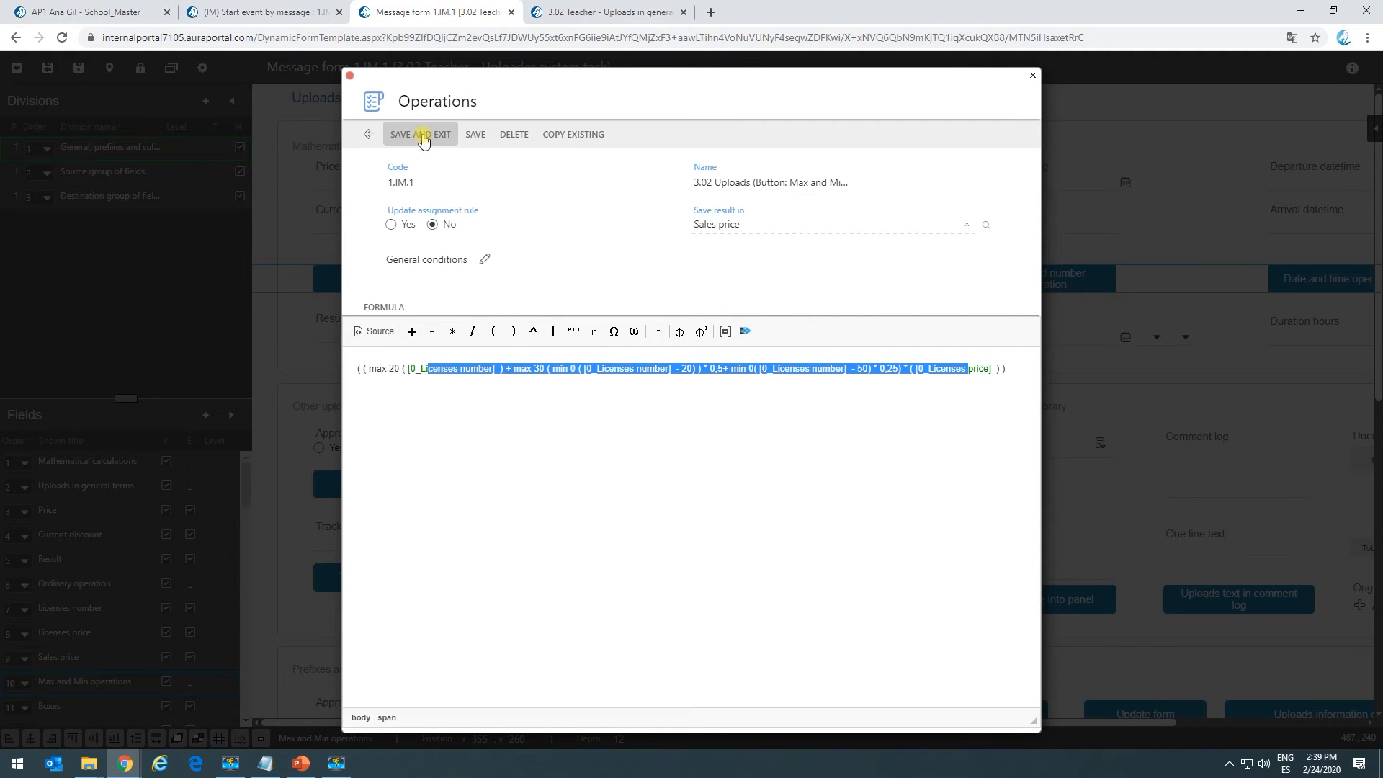
pyautogui.click(367, 135)
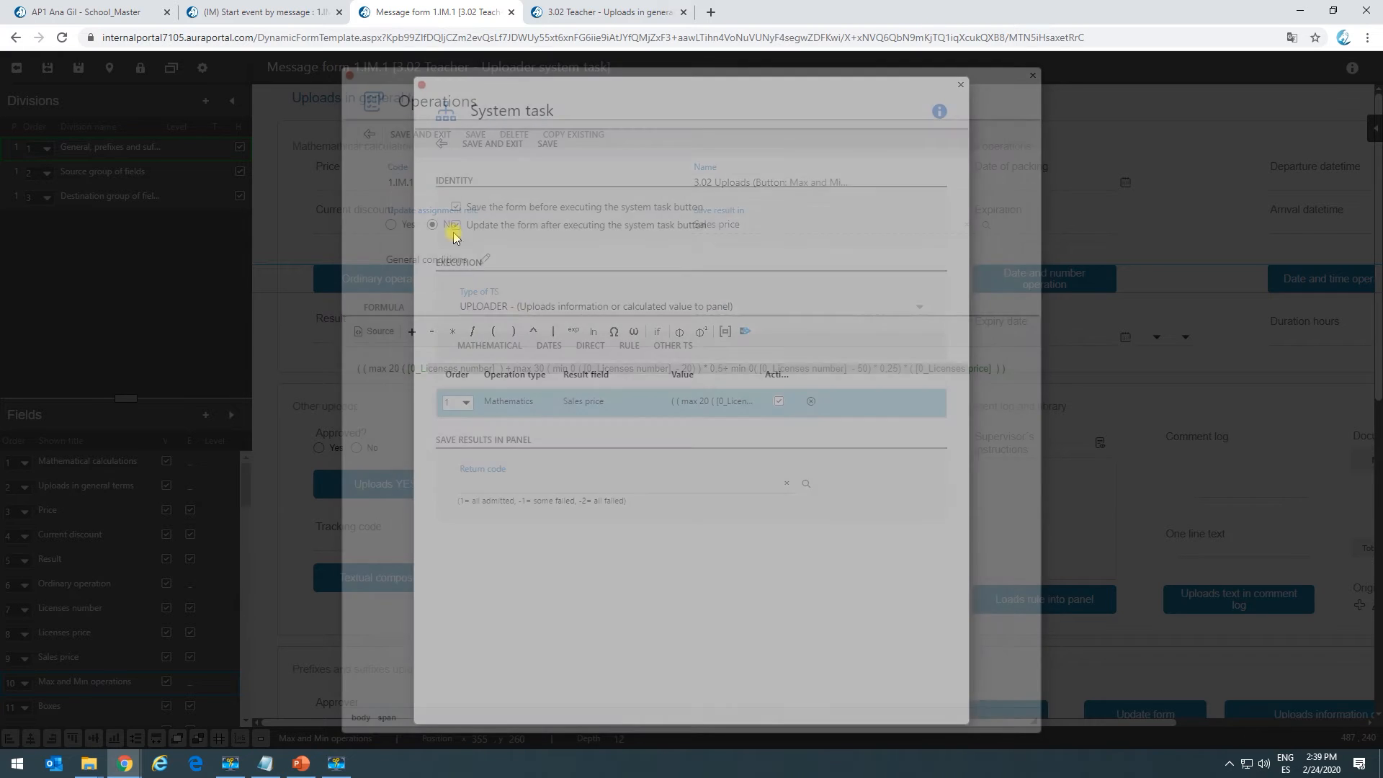
pyautogui.click(441, 144)
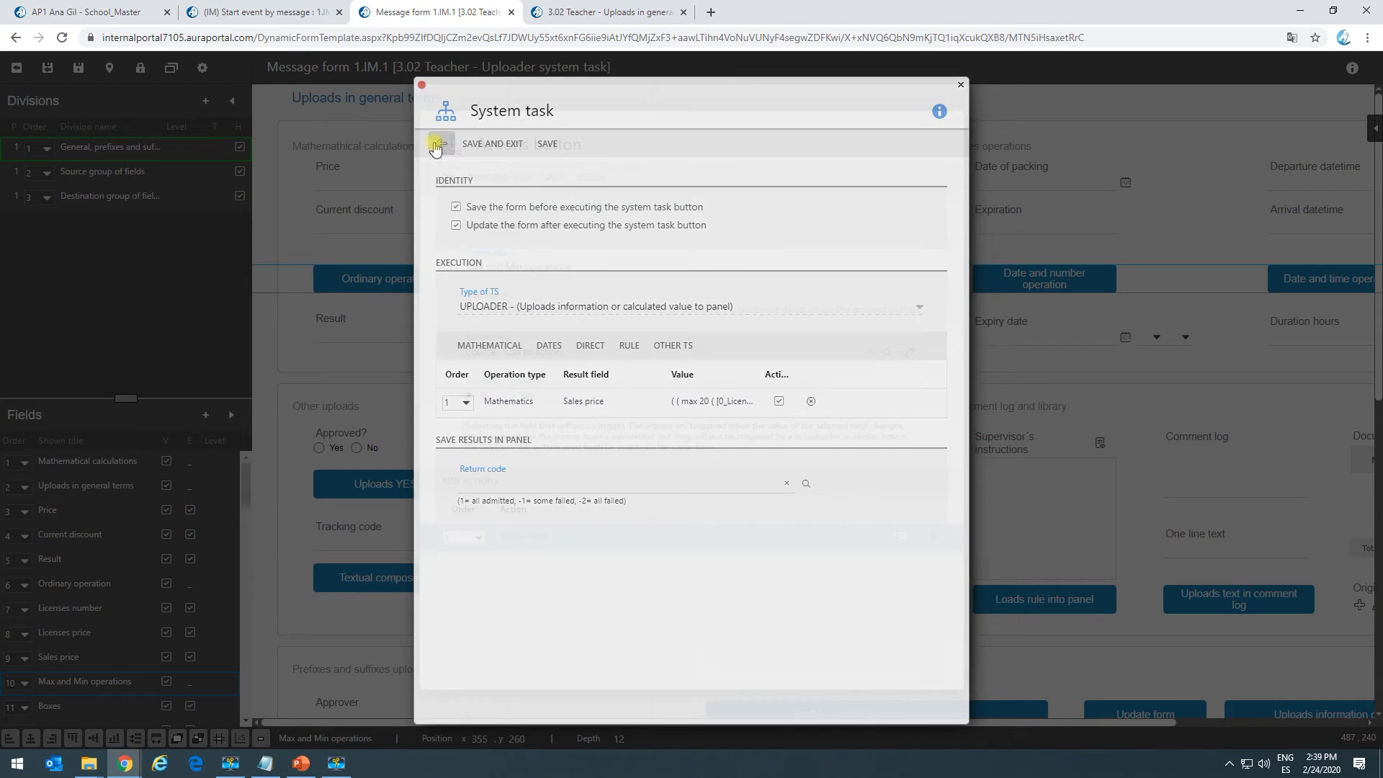
pyautogui.click(446, 176)
# On the test form, enter 10 licenses at a price of 100 and calculate the sales price with Max and Min operations.
pyautogui.click(613, 12)
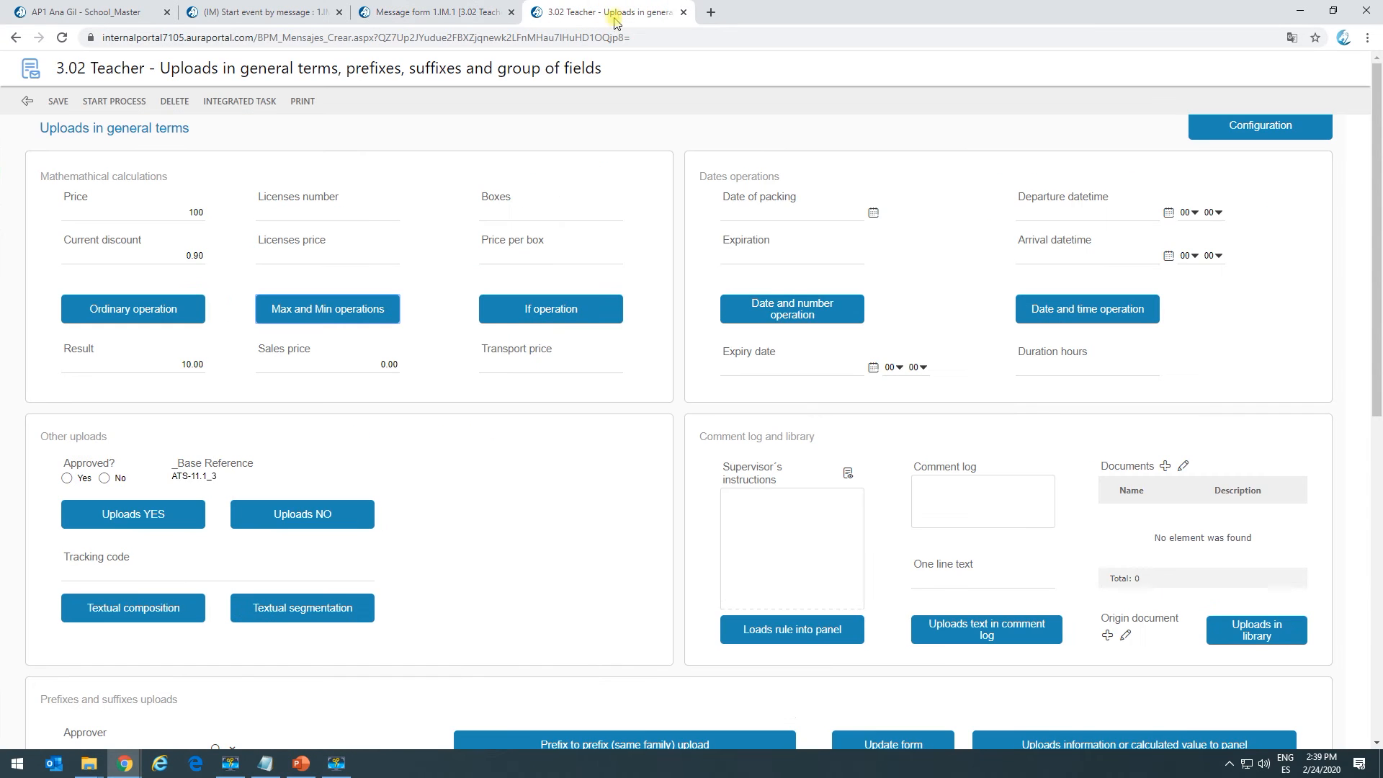
pyautogui.click(360, 217)
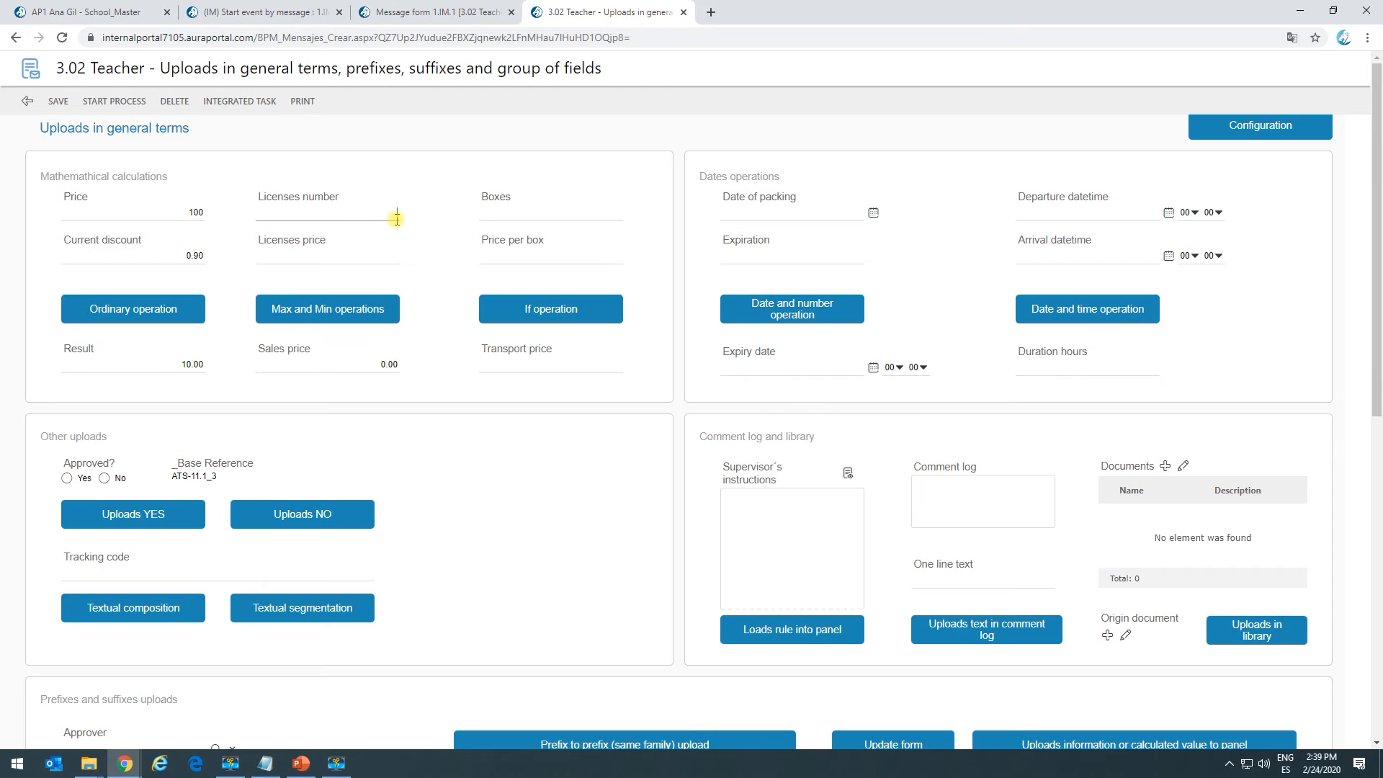
pyautogui.write('10')
pyautogui.click(312, 320)
pyautogui.click(392, 369)
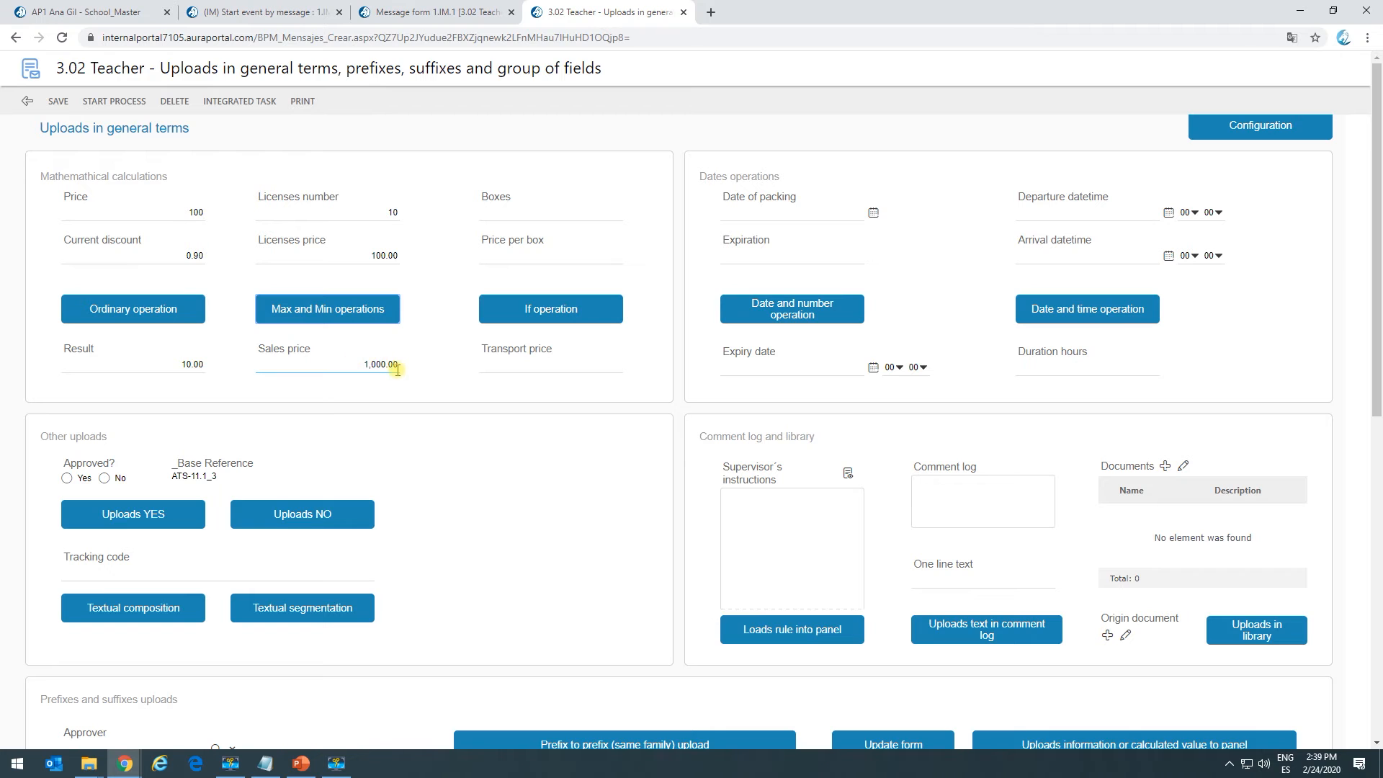
pyautogui.click(362, 309)
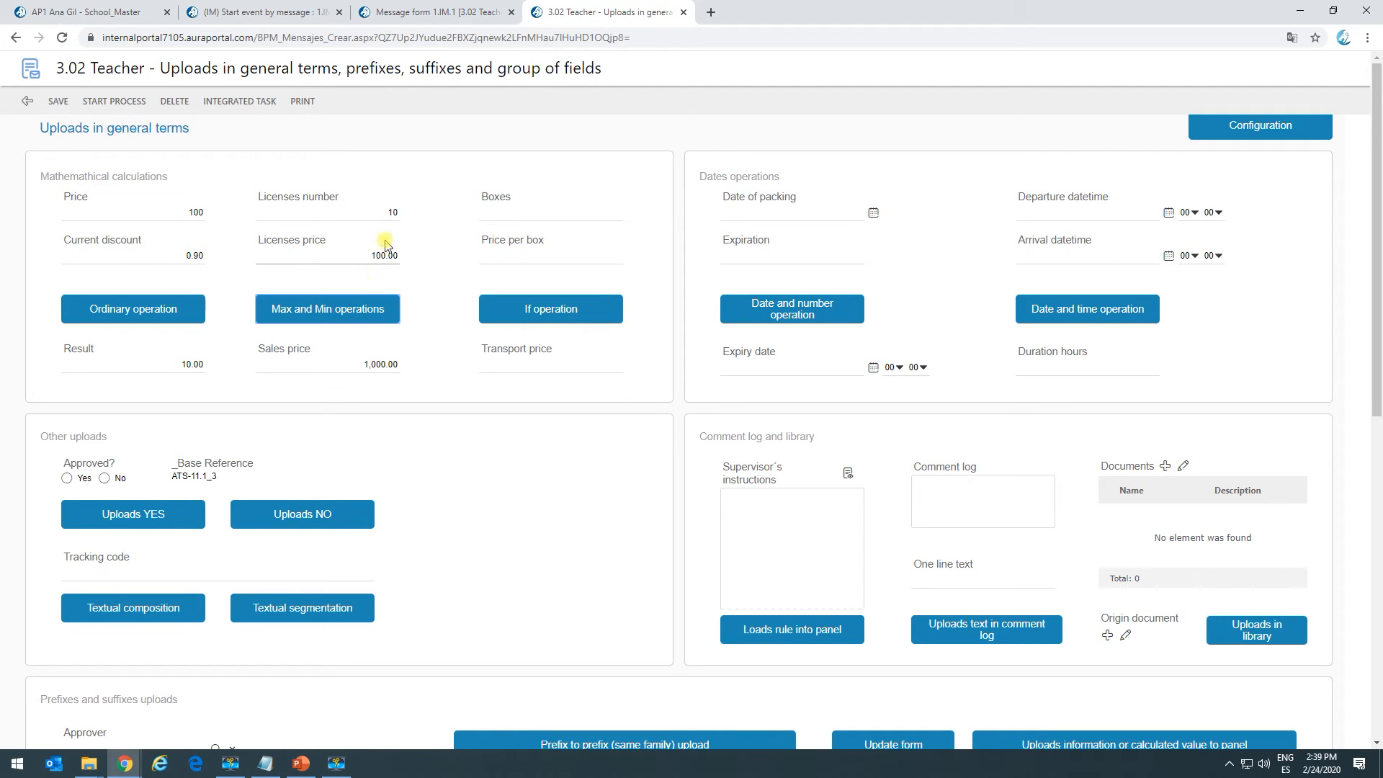
# Set the licenses number and the licenses price to 1 each, and recalculate the sales price.
pyautogui.doubleClick(387, 210)
pyautogui.write('1')
pyautogui.click(360, 301)
pyautogui.doubleClick(379, 256)
pyautogui.write('1')
pyautogui.click(388, 302)
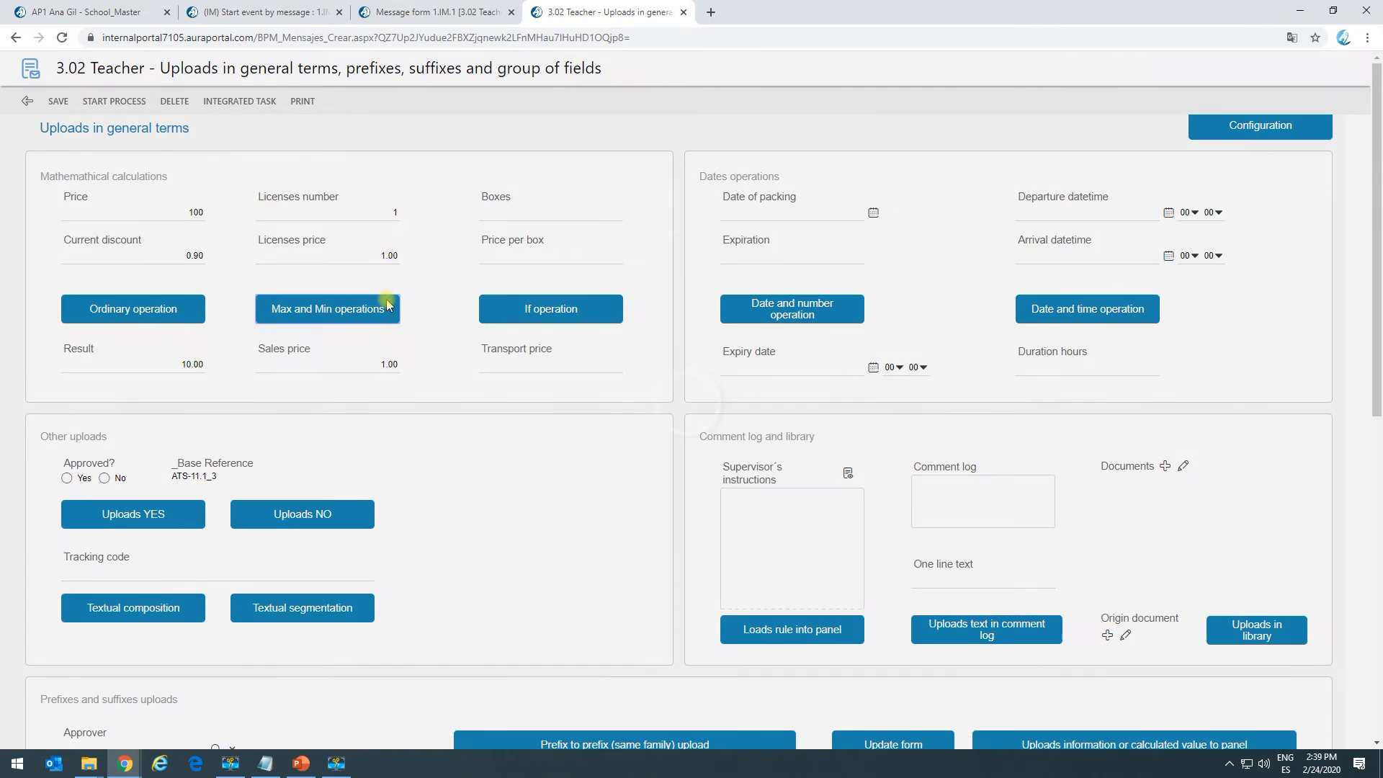
# Change the licenses number to 25 and recalculate the sales price with Max and Min operations.
pyautogui.doubleClick(394, 212)
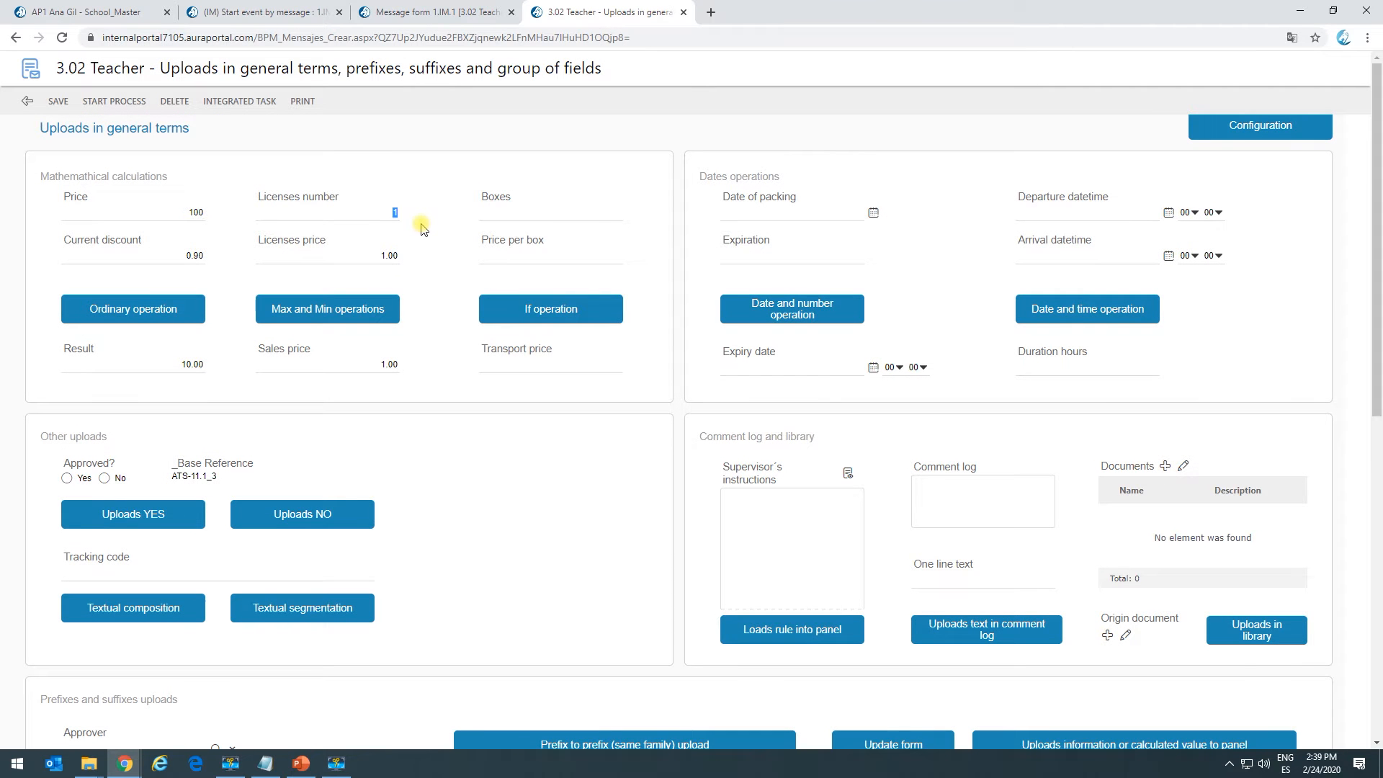
pyautogui.click(386, 304)
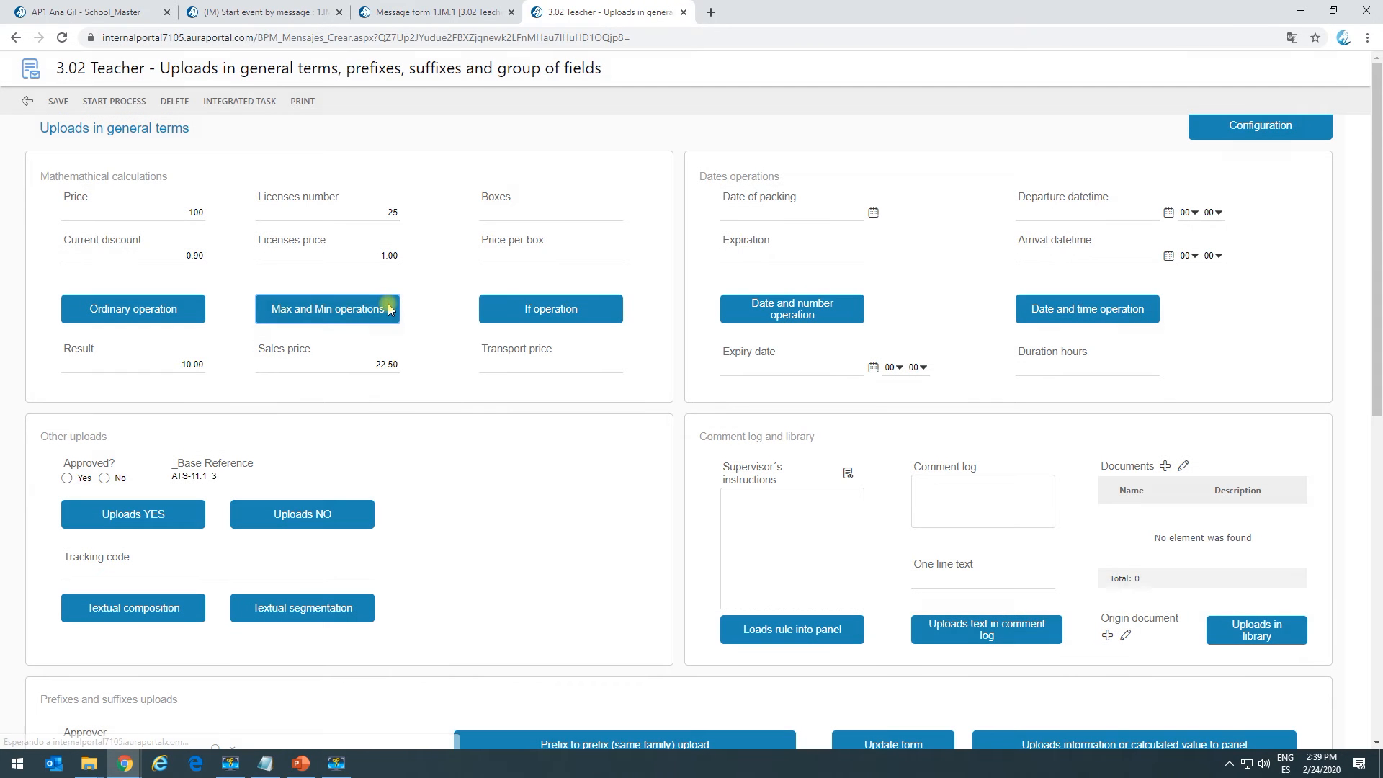
pyautogui.click(383, 368)
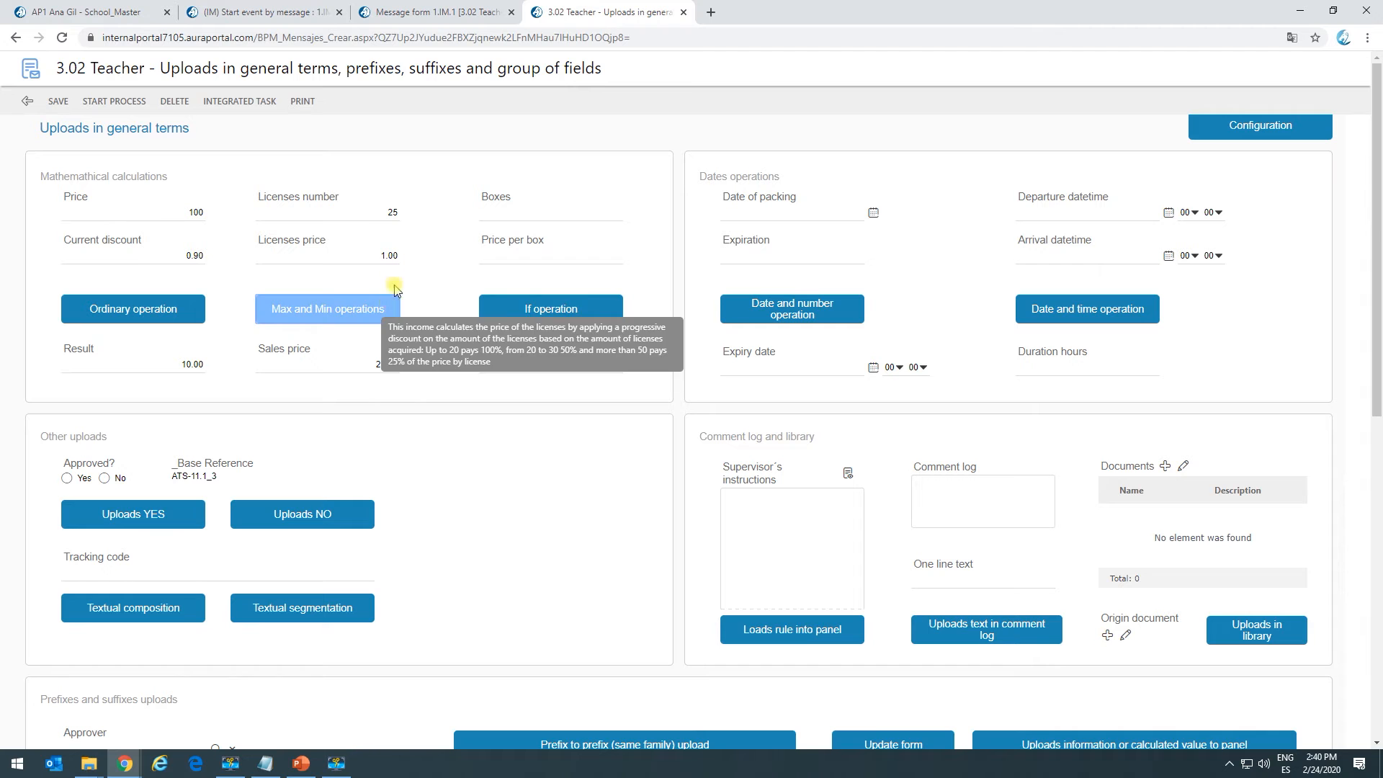
# Set the licenses price to 55 and recalculate the sales price.
pyautogui.click(386, 254)
pyautogui.write('50')
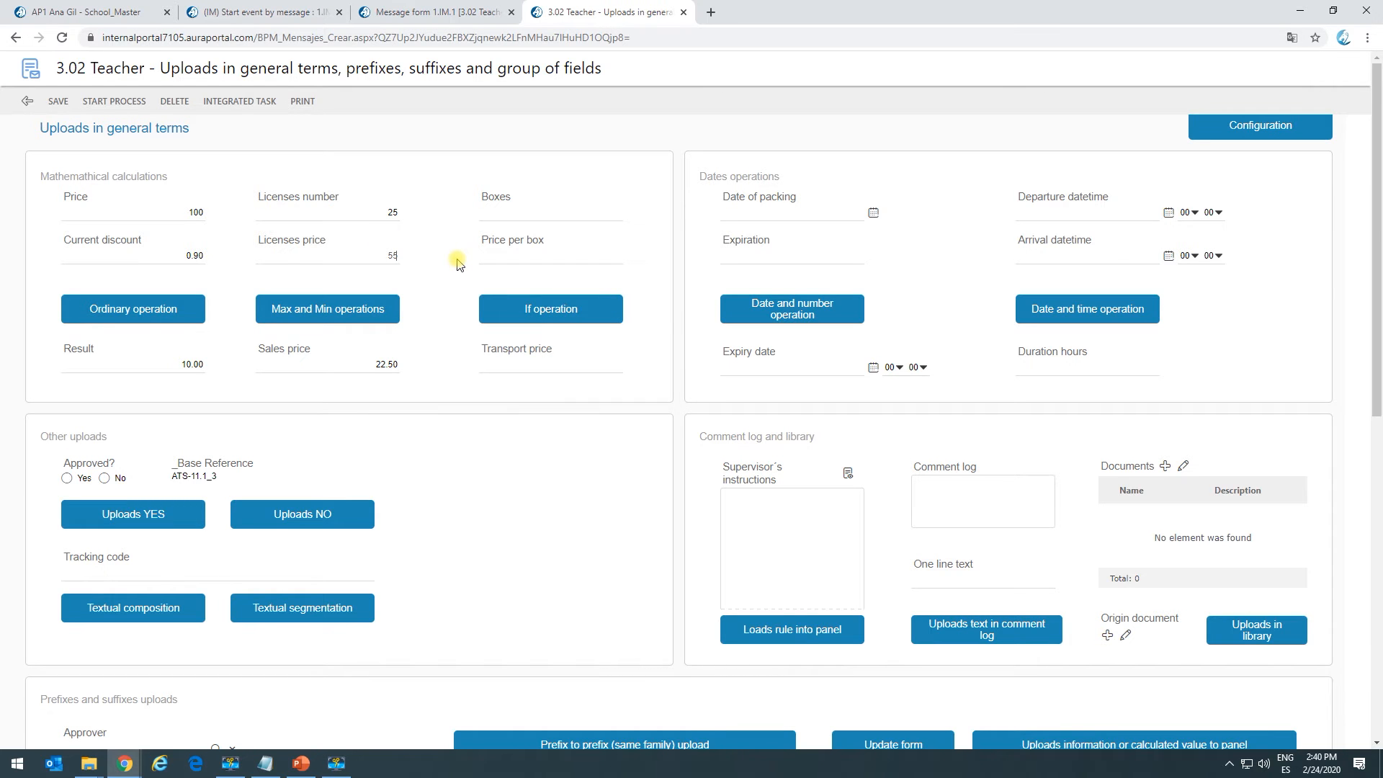
pyautogui.click(391, 306)
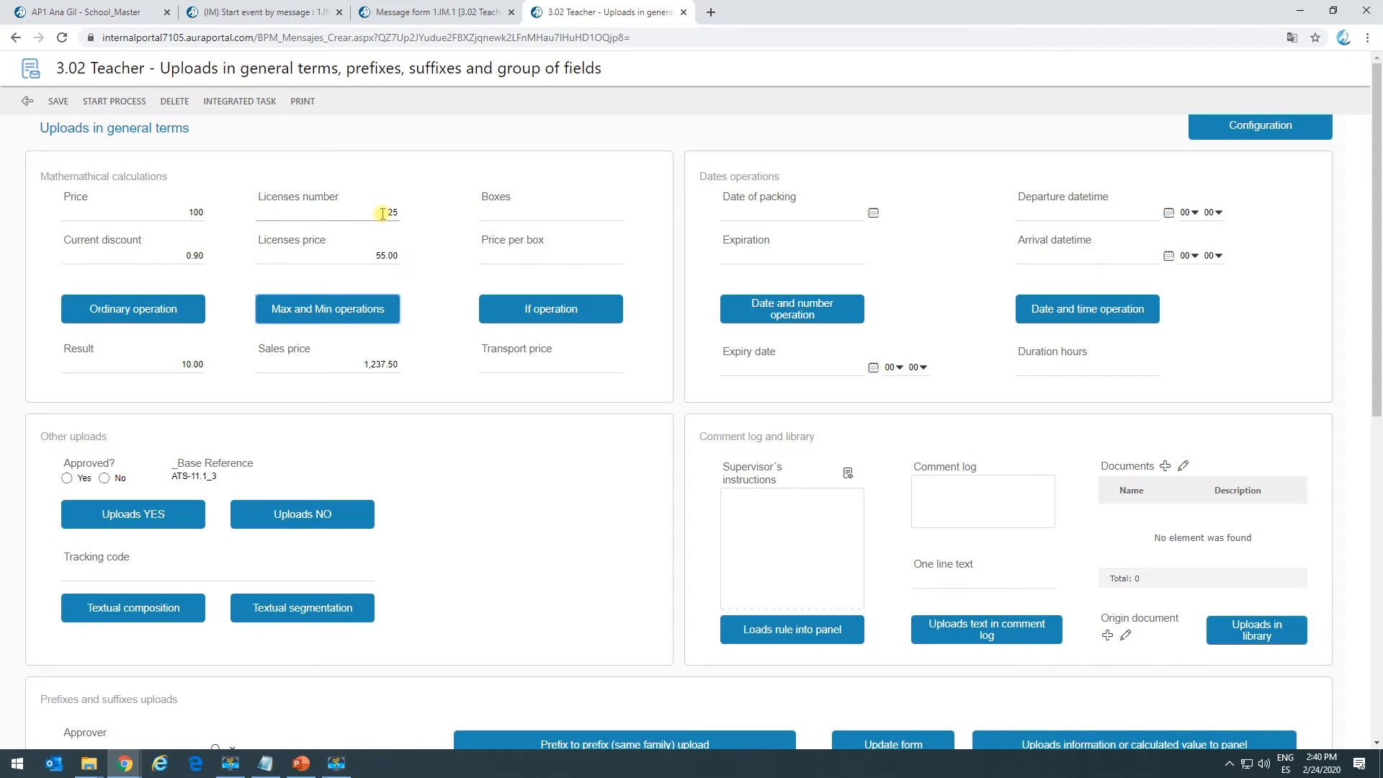
# Set the licenses price to 1 and the licenses number to 55, and recalculate the sales price.
pyautogui.doubleClick(381, 256)
pyautogui.write('1')
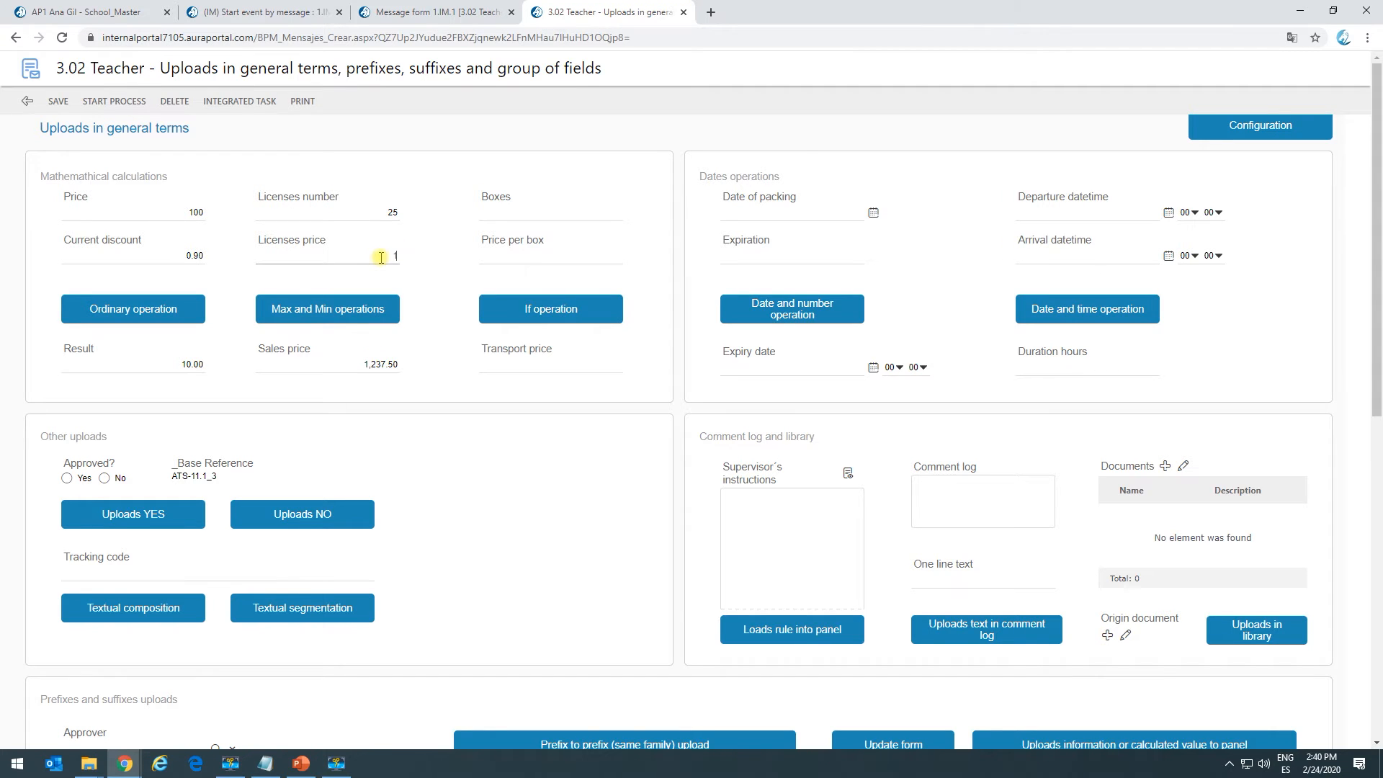
pyautogui.doubleClick(391, 213)
pyautogui.write('55')
pyautogui.click(370, 306)
pyautogui.click(399, 365)
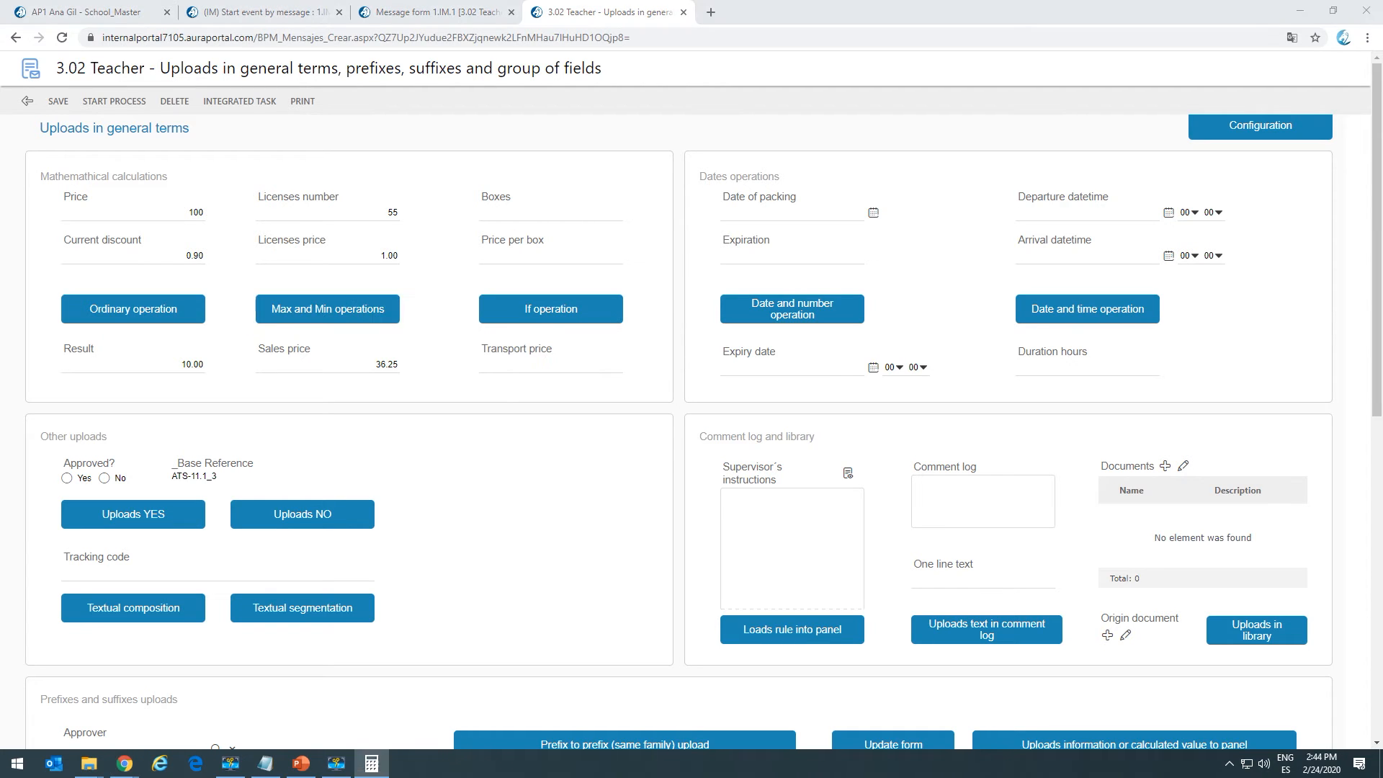
# Switch to Calculator and start the sales price check with 20 × 1 plus a further term.
pyautogui.click(372, 764)
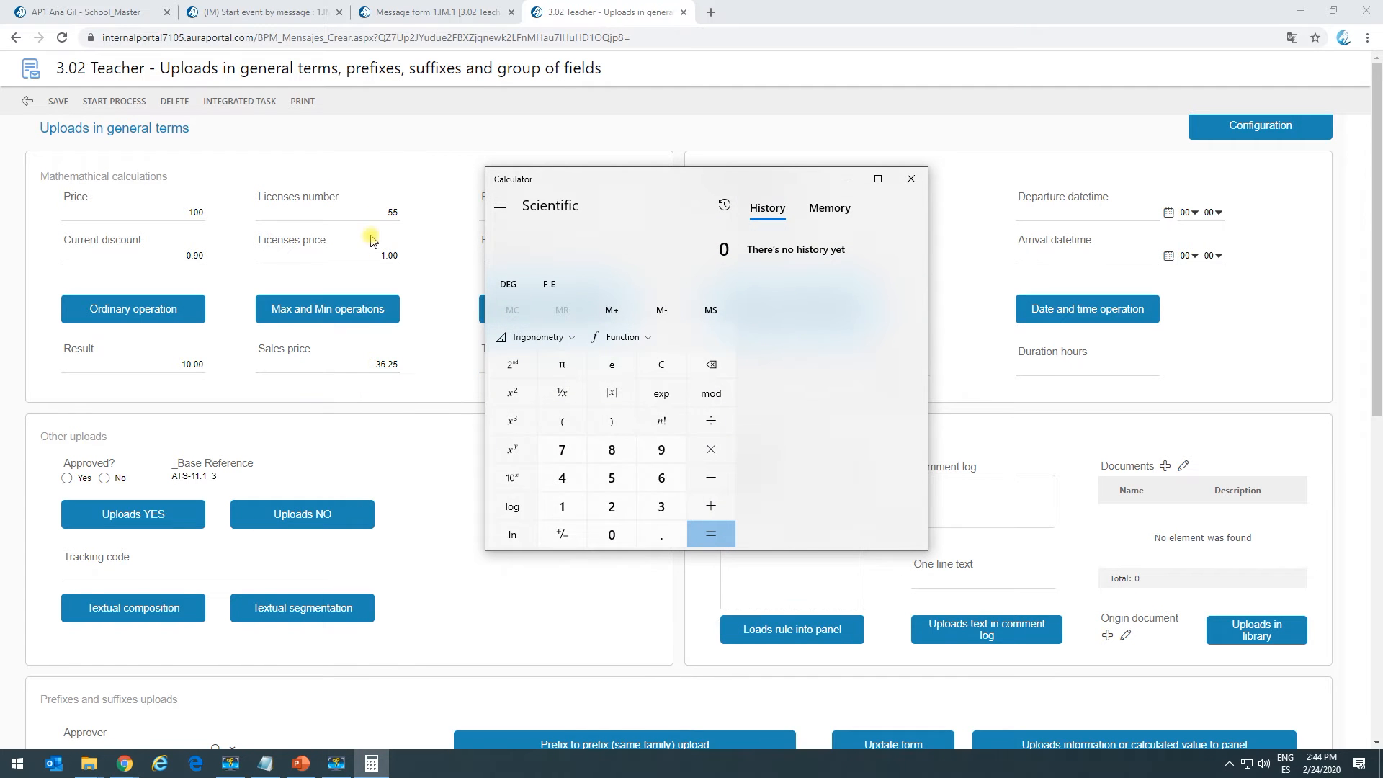
pyautogui.click(611, 507)
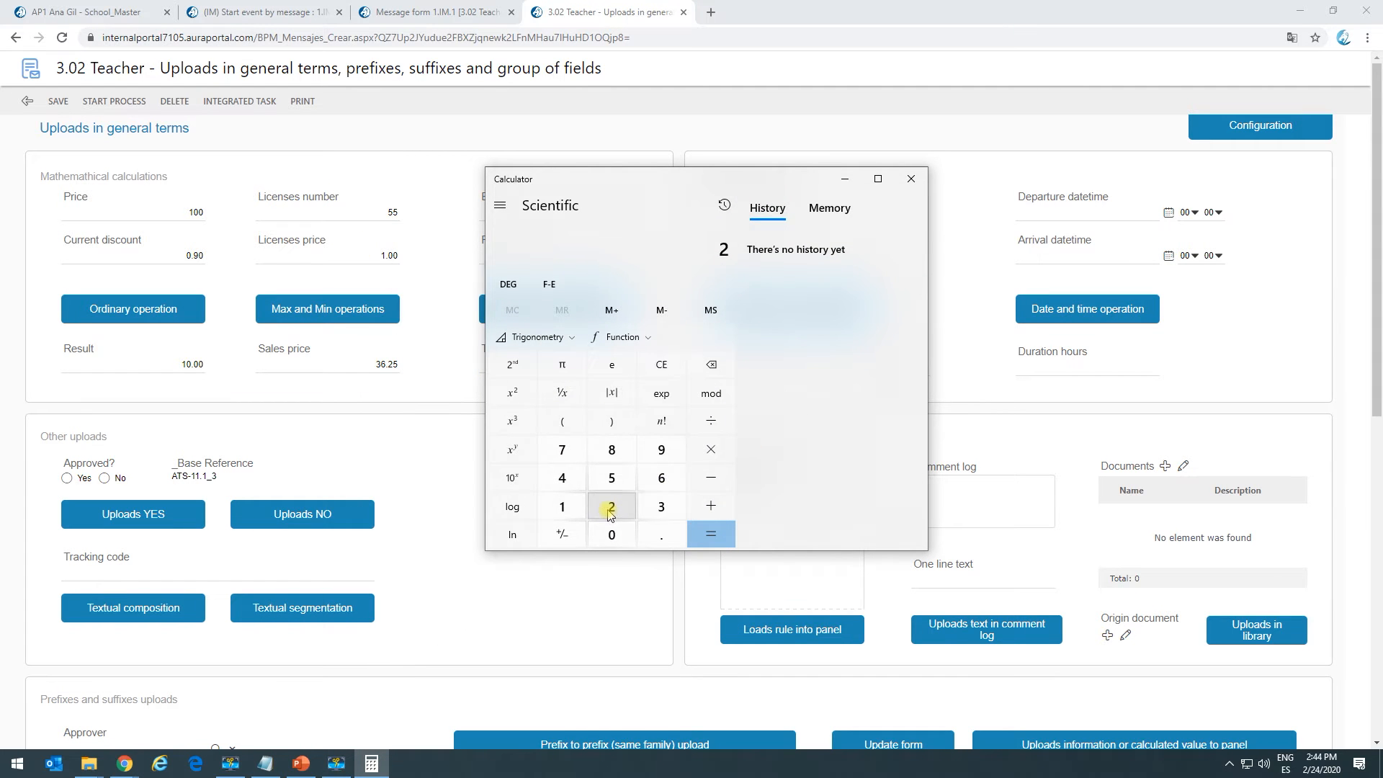
pyautogui.click(607, 536)
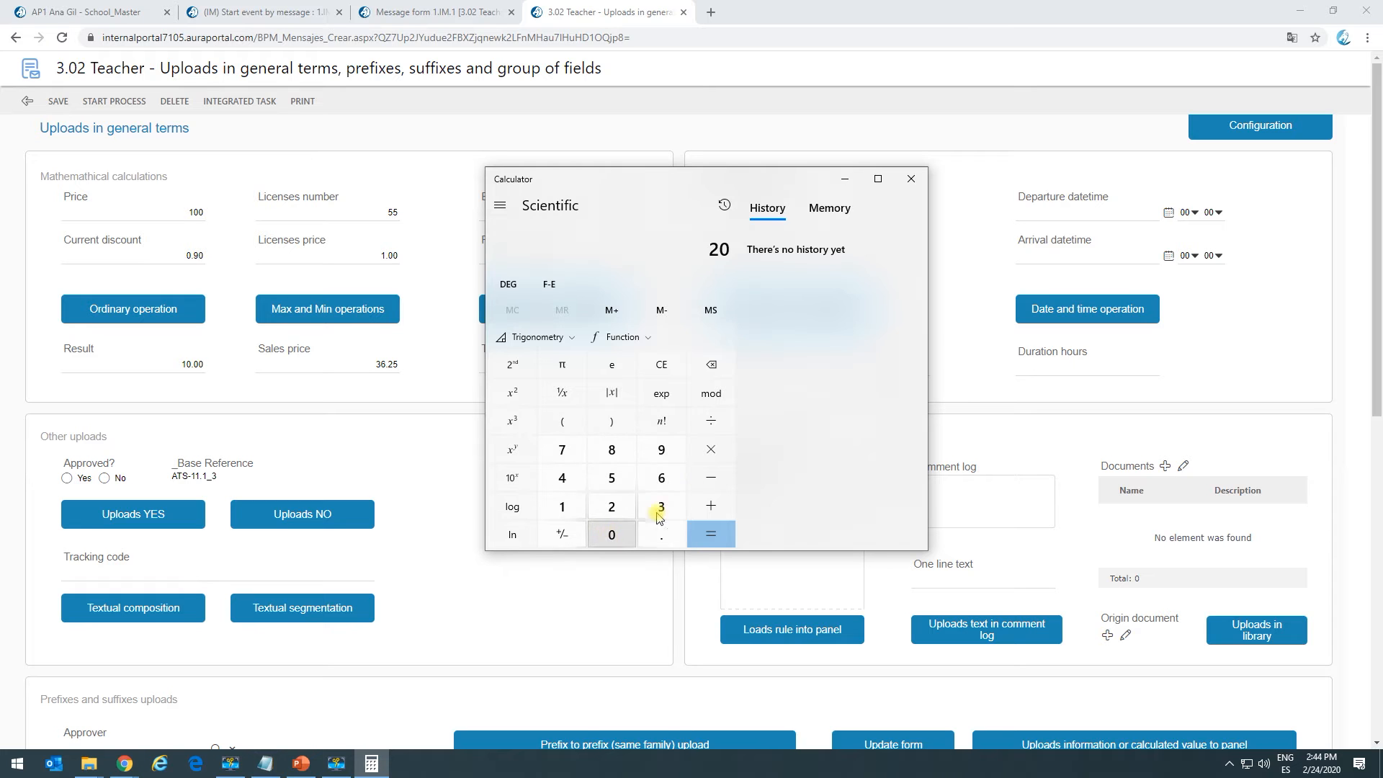
pyautogui.click(711, 451)
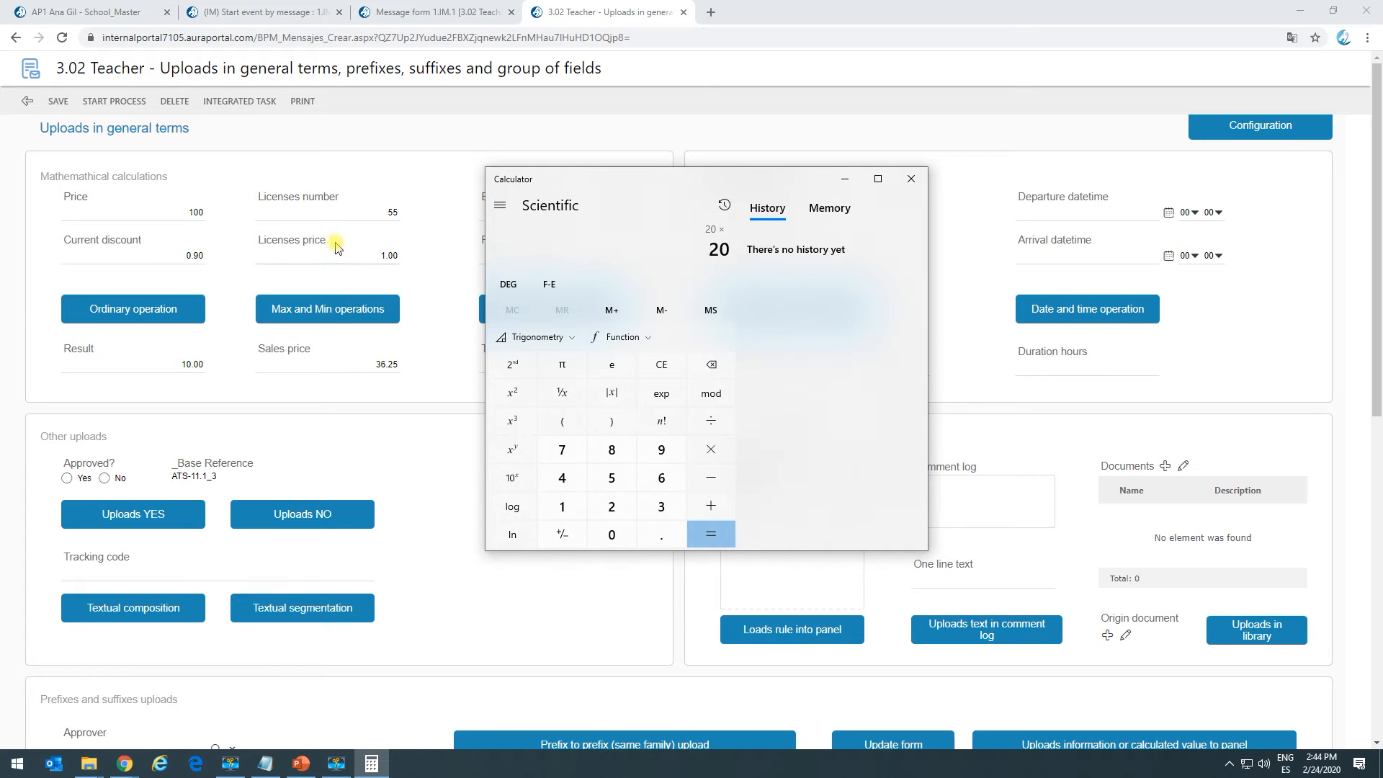
pyautogui.click(563, 509)
pyautogui.click(664, 537)
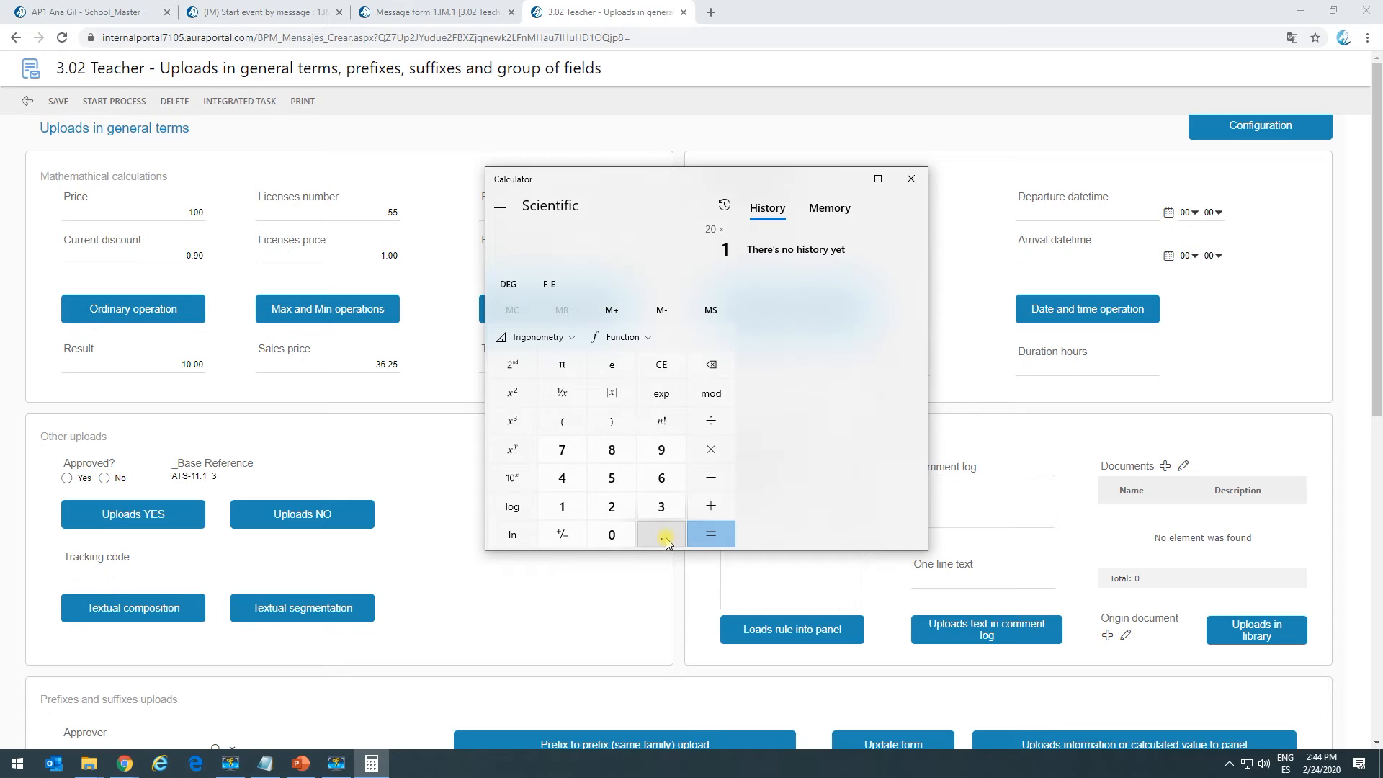
pyautogui.click(710, 508)
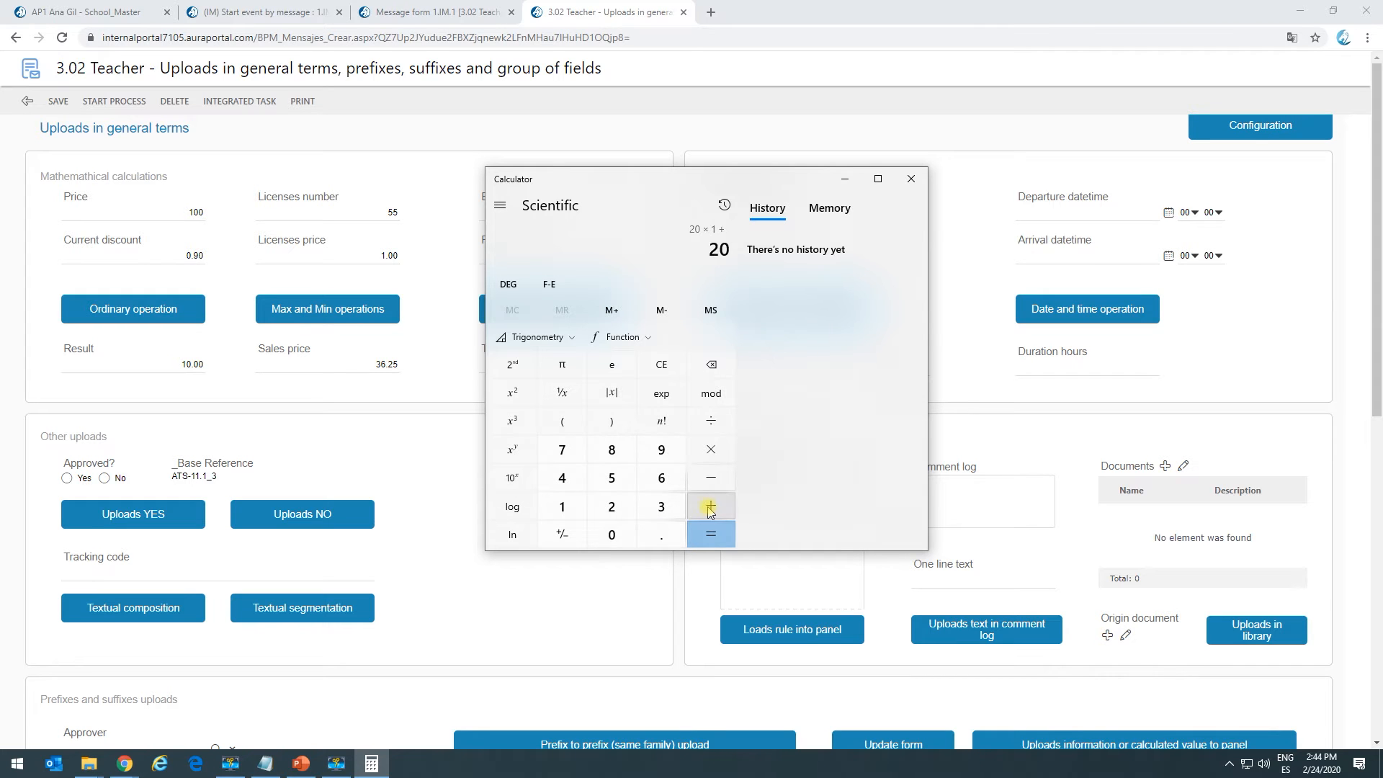
# Enter the parenthesized second term (30 × 0.5) in the sales price calculation.
pyautogui.click(566, 423)
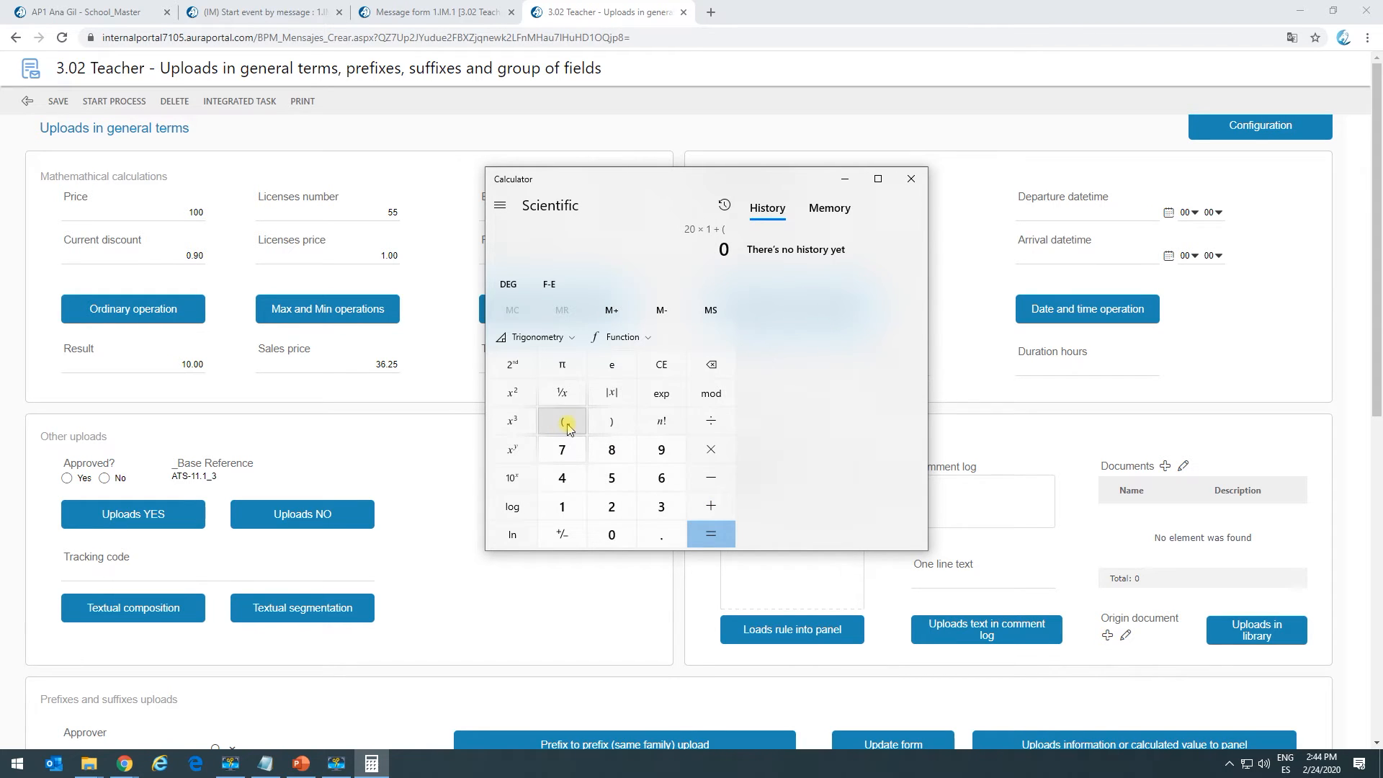
pyautogui.click(658, 508)
pyautogui.click(614, 535)
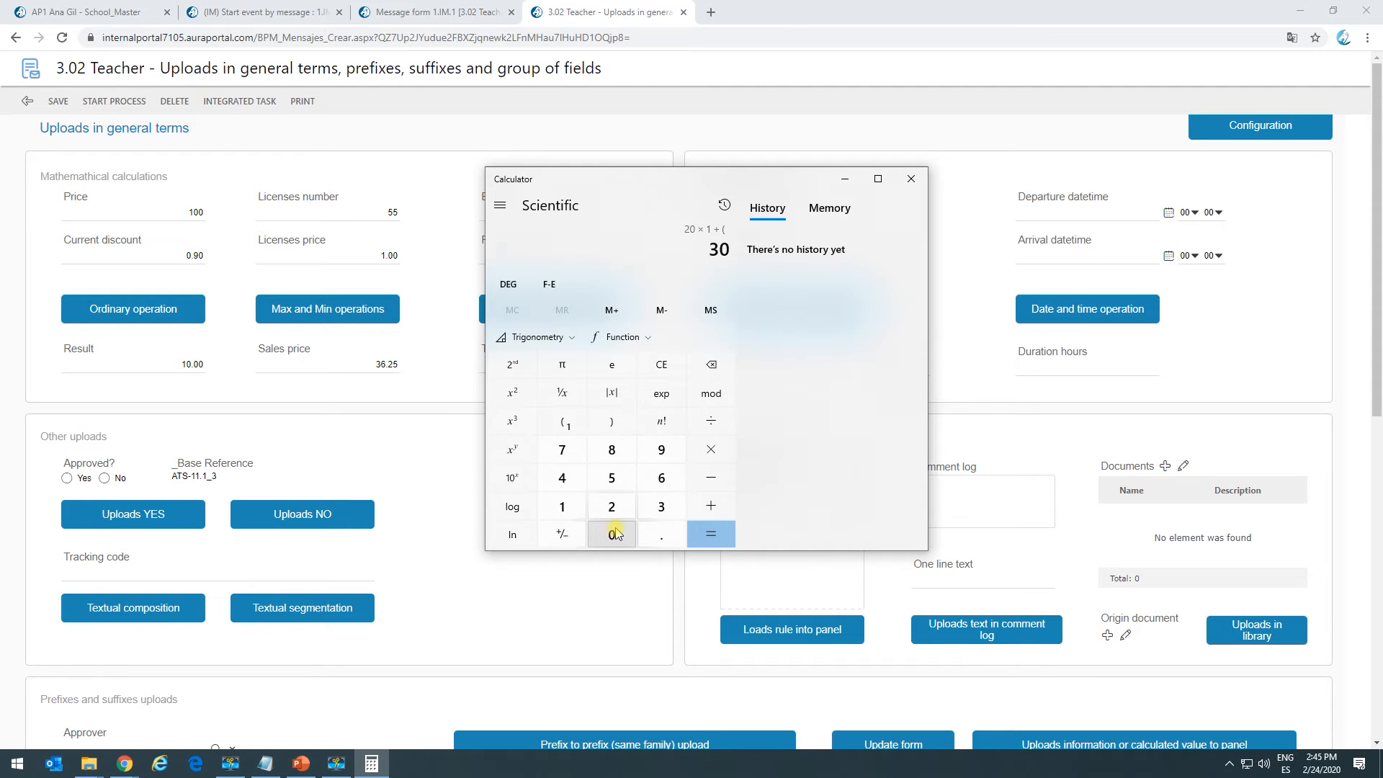
pyautogui.click(711, 450)
pyautogui.click(621, 538)
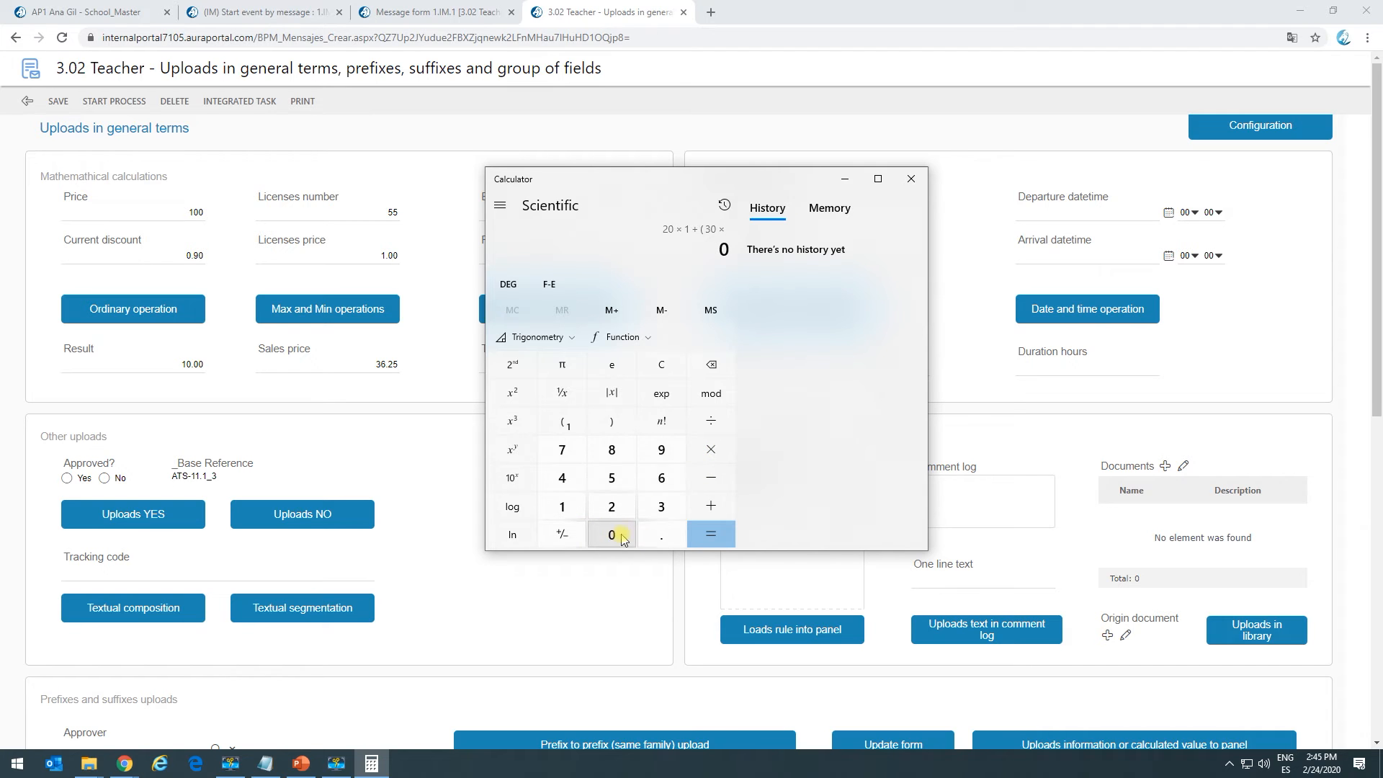
pyautogui.click(659, 534)
pyautogui.click(613, 479)
pyautogui.click(612, 428)
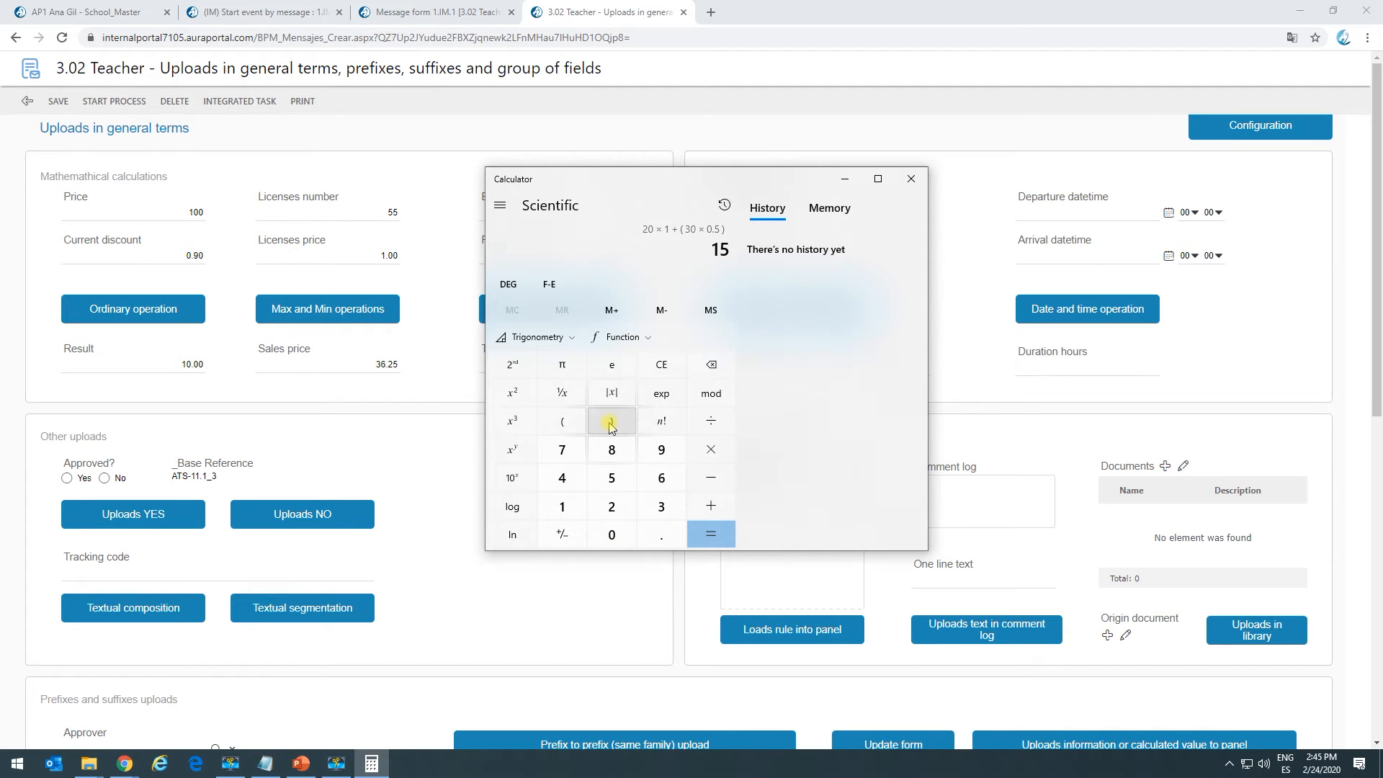
# Add the third term (5 × 0.25) in parentheses to the sales price calculation.
pyautogui.click(720, 515)
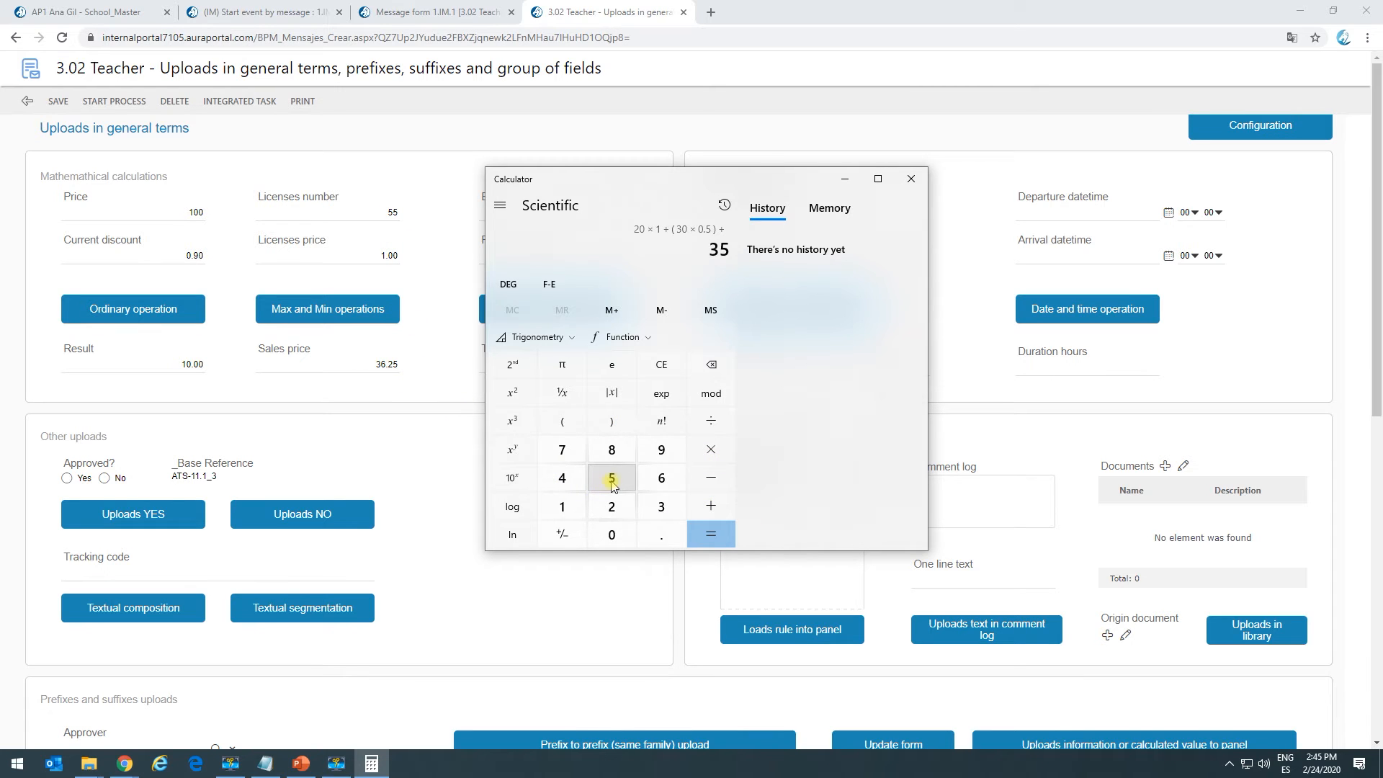
pyautogui.click(563, 421)
pyautogui.click(612, 478)
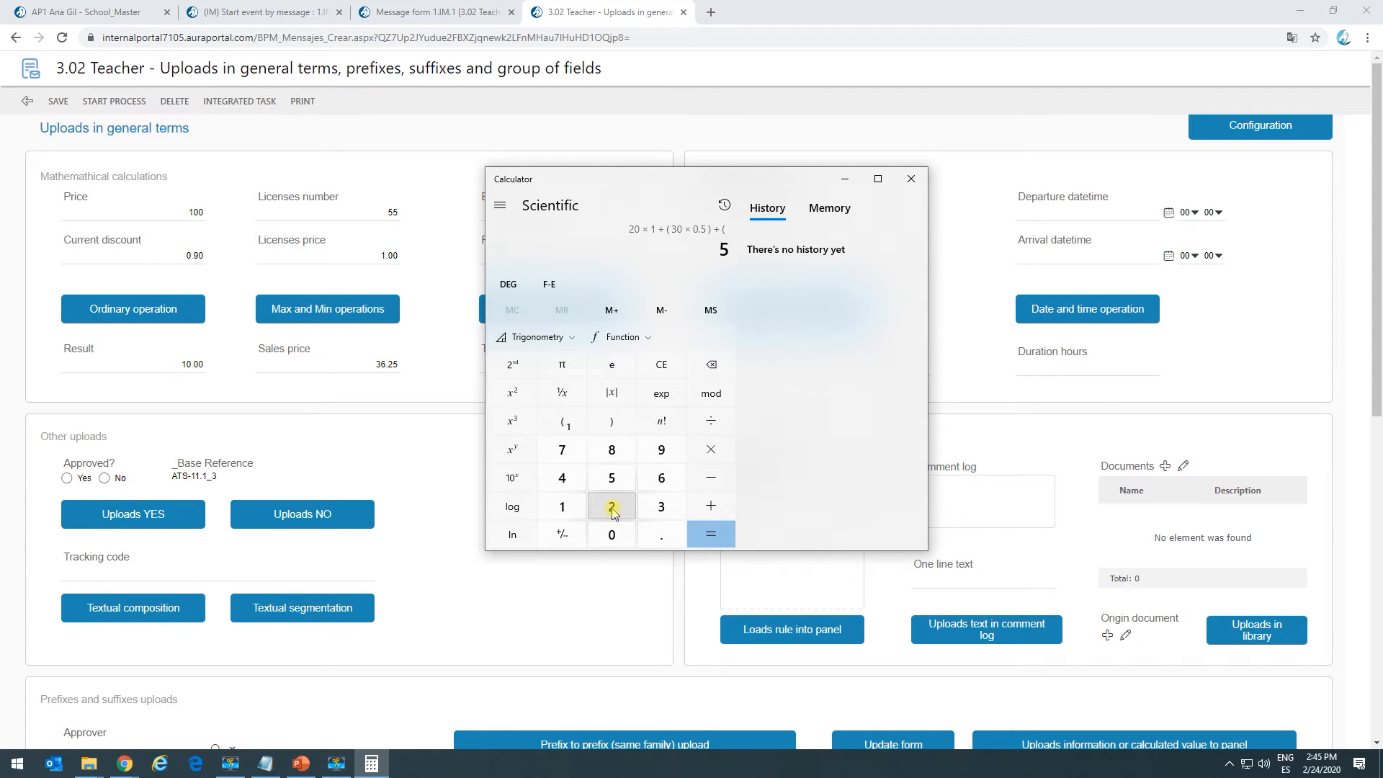
pyautogui.click(710, 448)
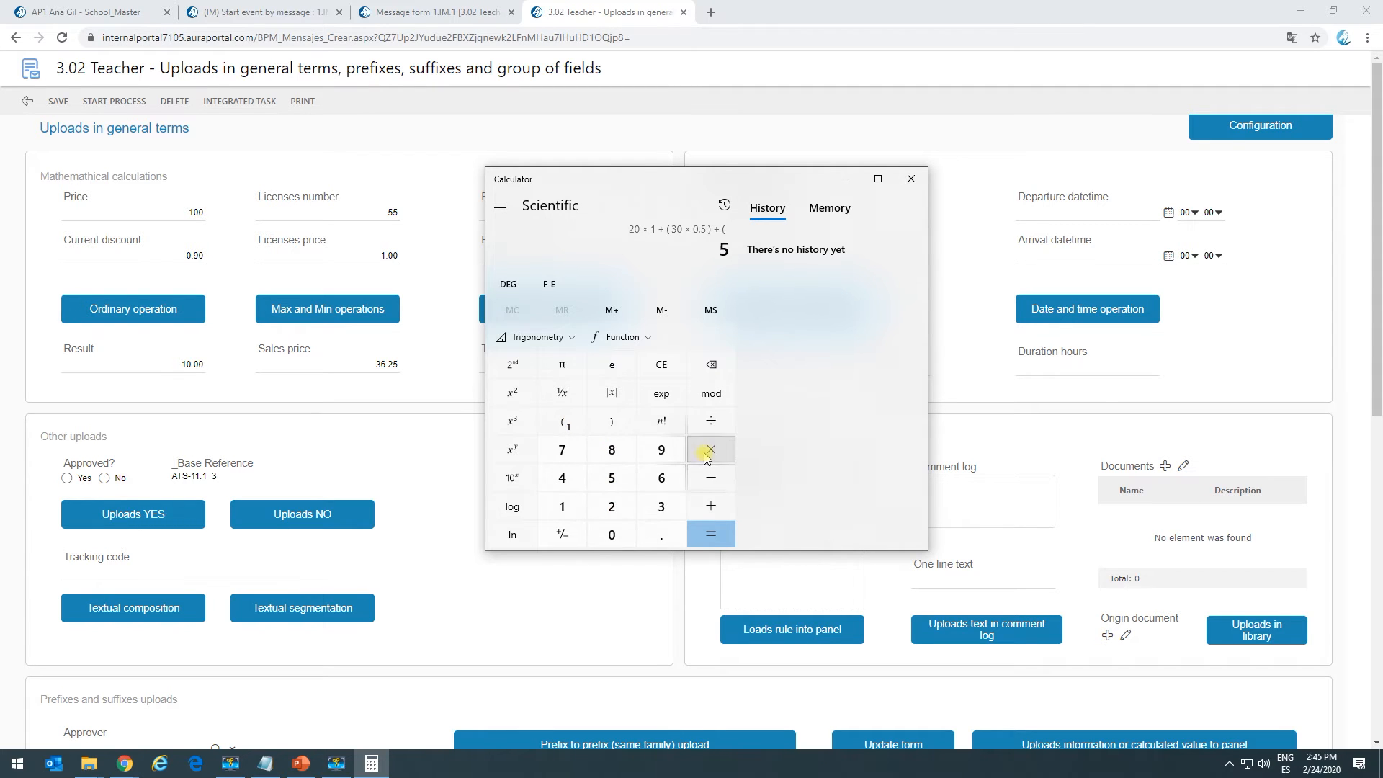
pyautogui.click(612, 534)
pyautogui.click(660, 534)
pyautogui.click(614, 506)
pyautogui.click(613, 478)
pyautogui.click(606, 426)
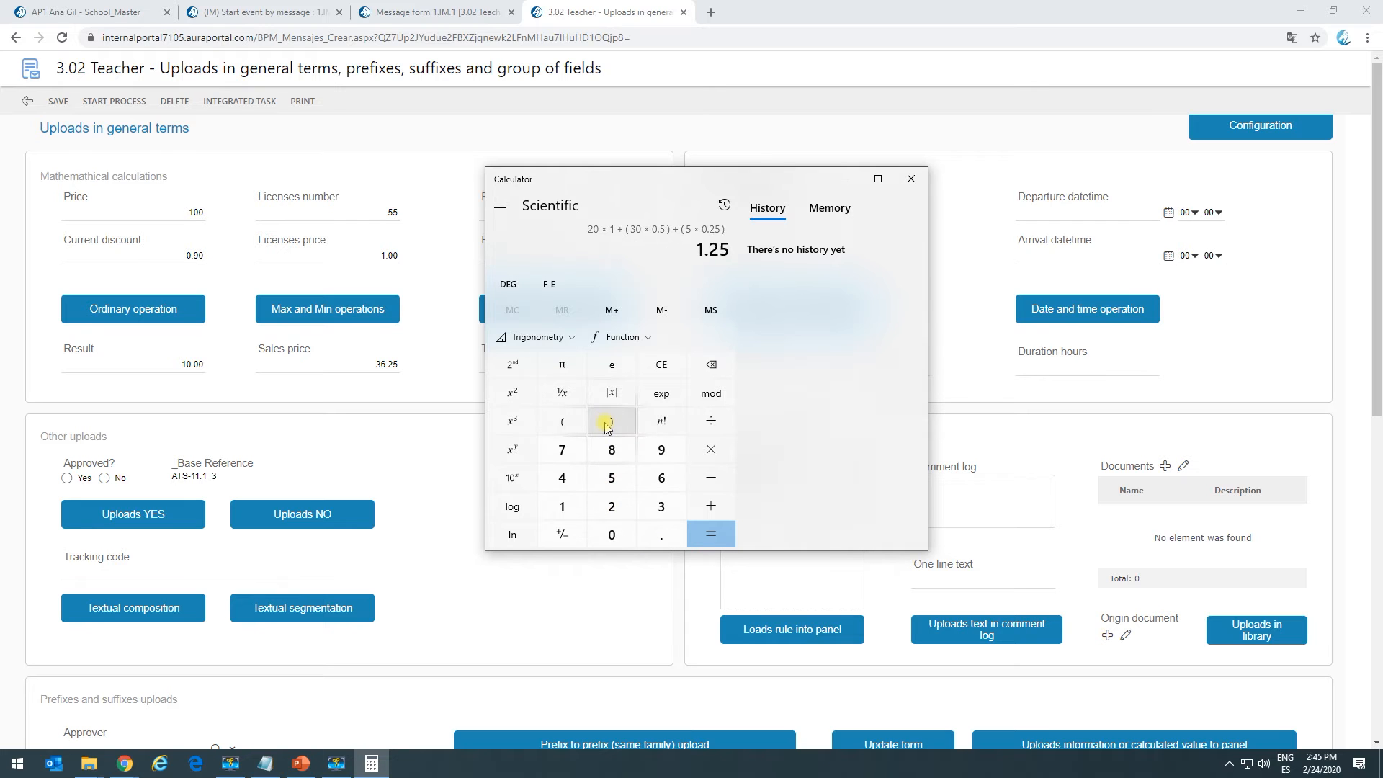
# Evaluate the expression to check it against the form's sales price, and close Calculator.
pyautogui.click(705, 540)
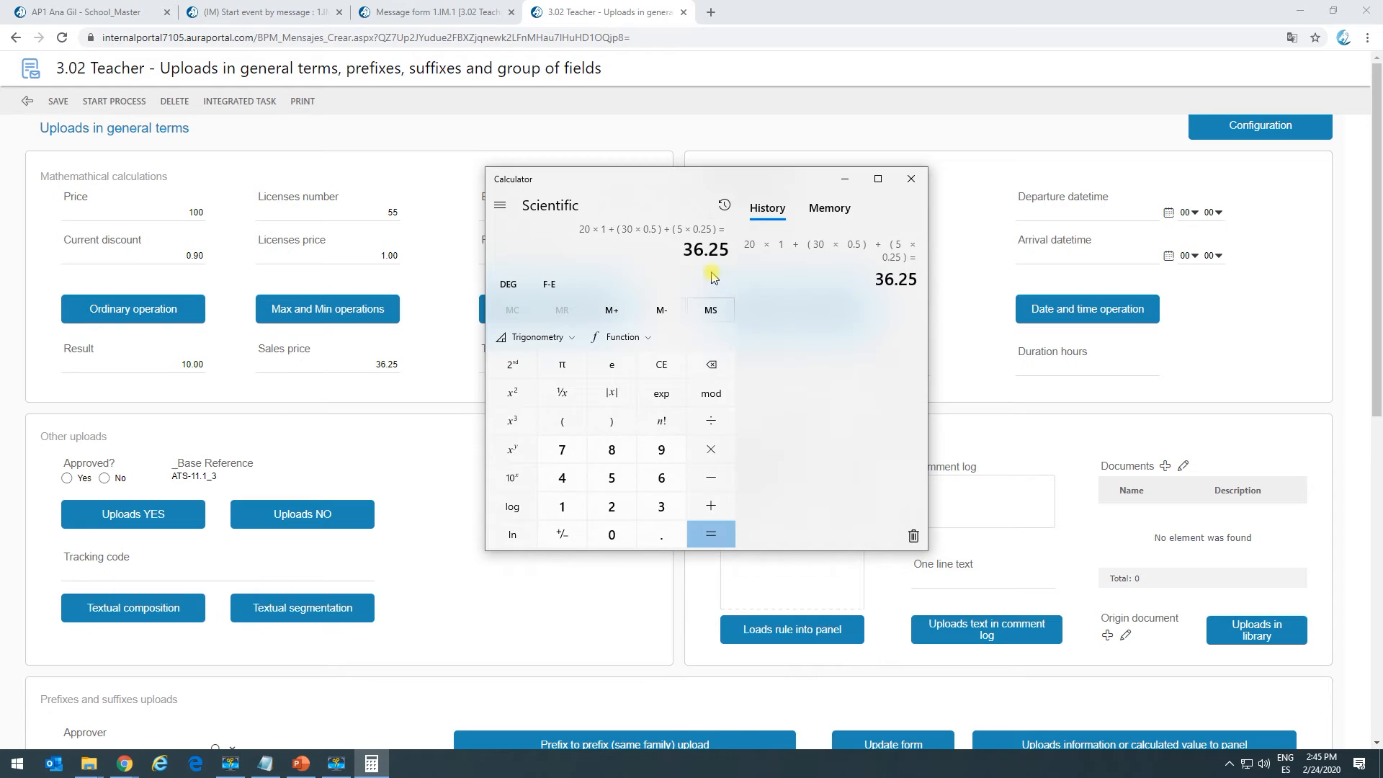
pyautogui.click(377, 364)
pyautogui.click(911, 178)
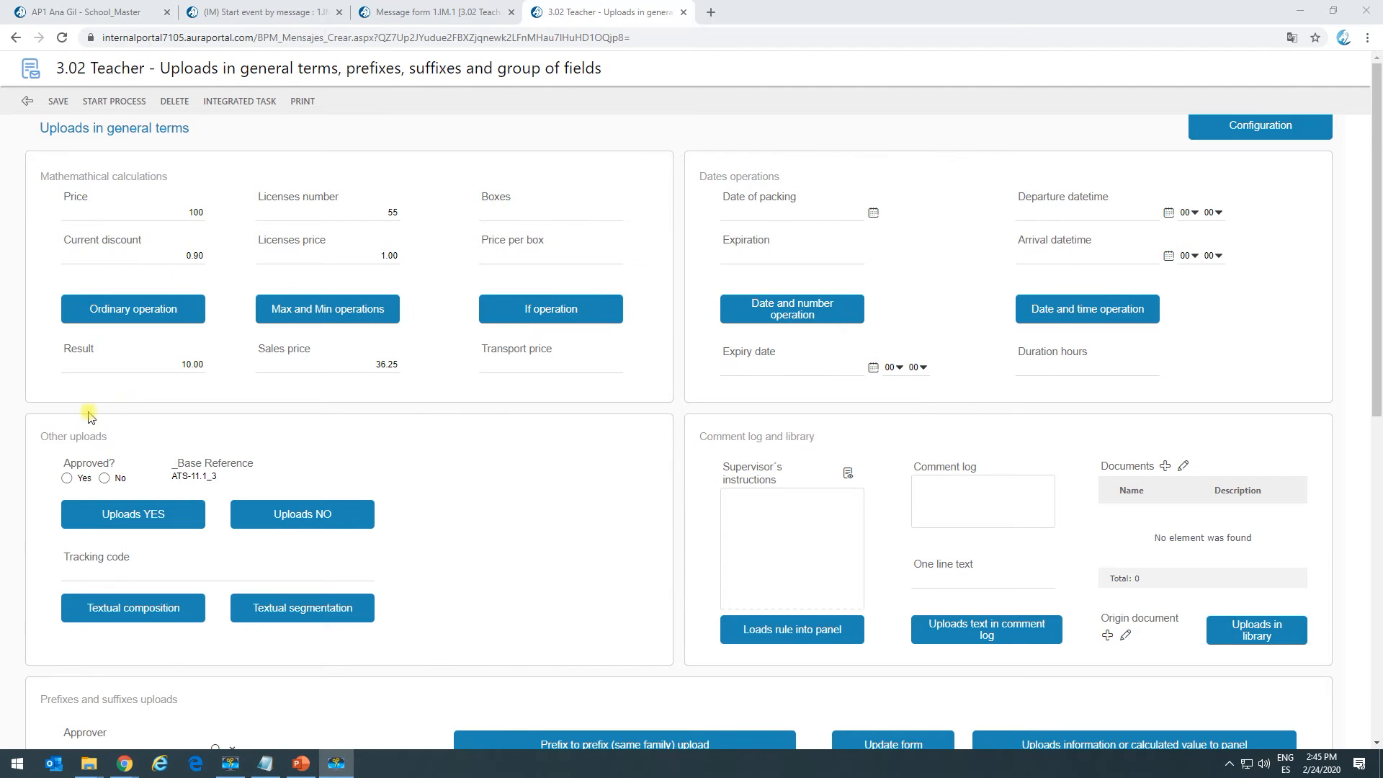
pyautogui.click(354, 315)
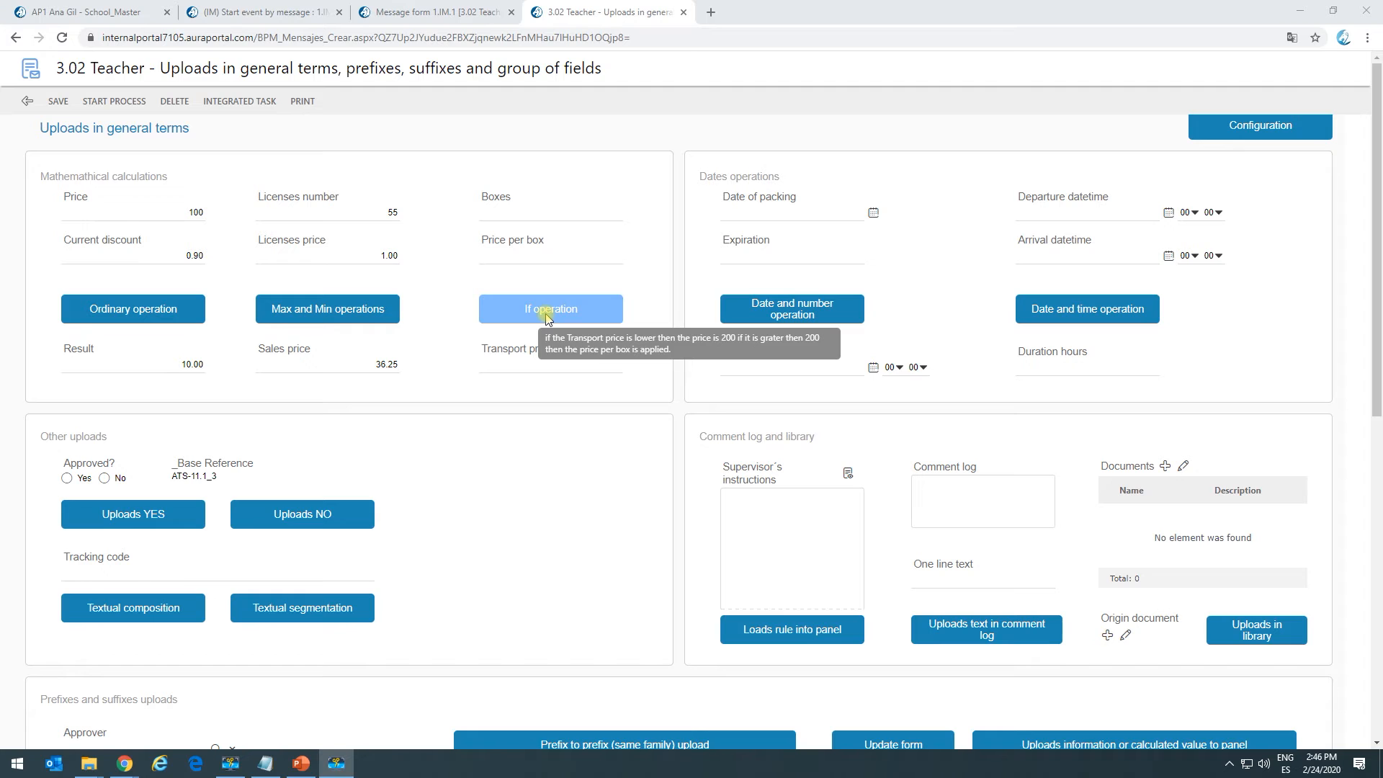
# Set the price per box to 50 and the boxes to 1, and calculate the transport price with the If operation.
pyautogui.click(538, 250)
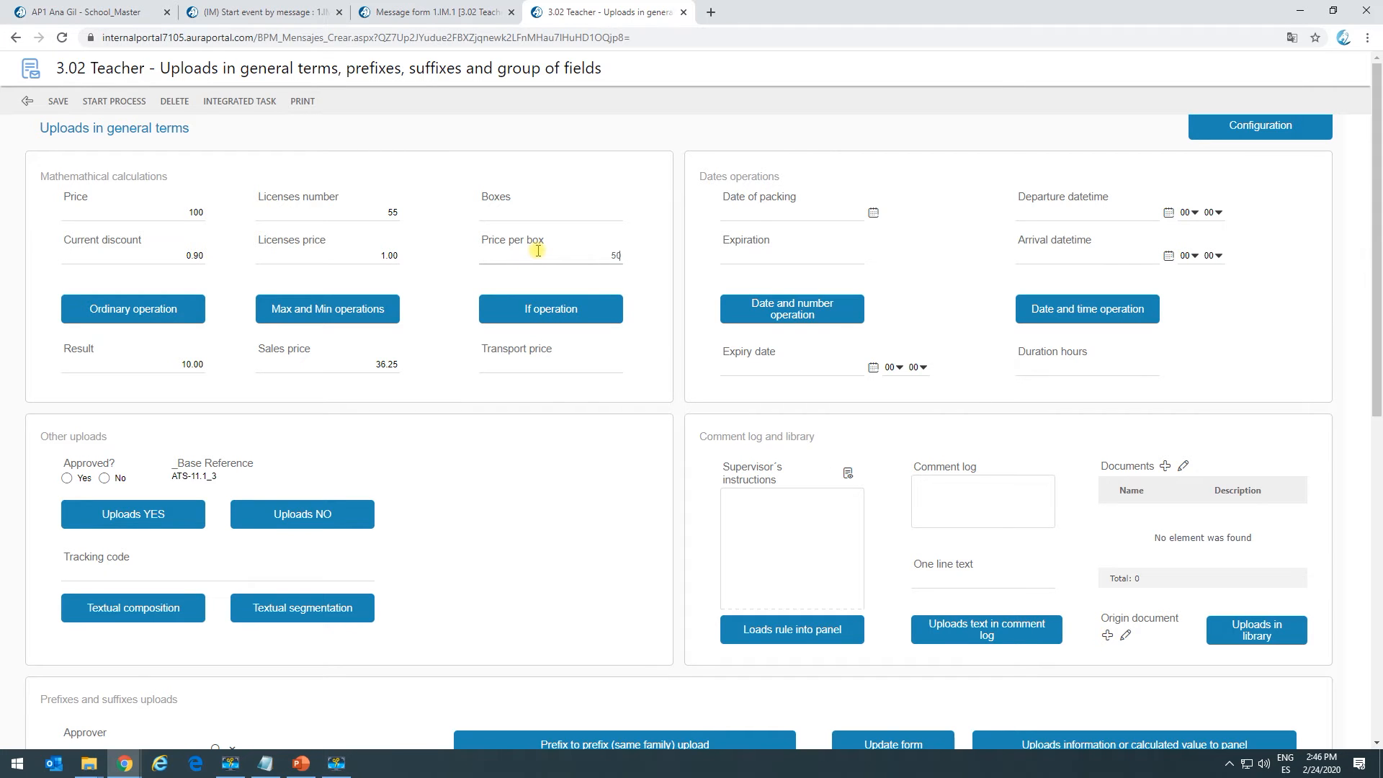
pyautogui.click(589, 211)
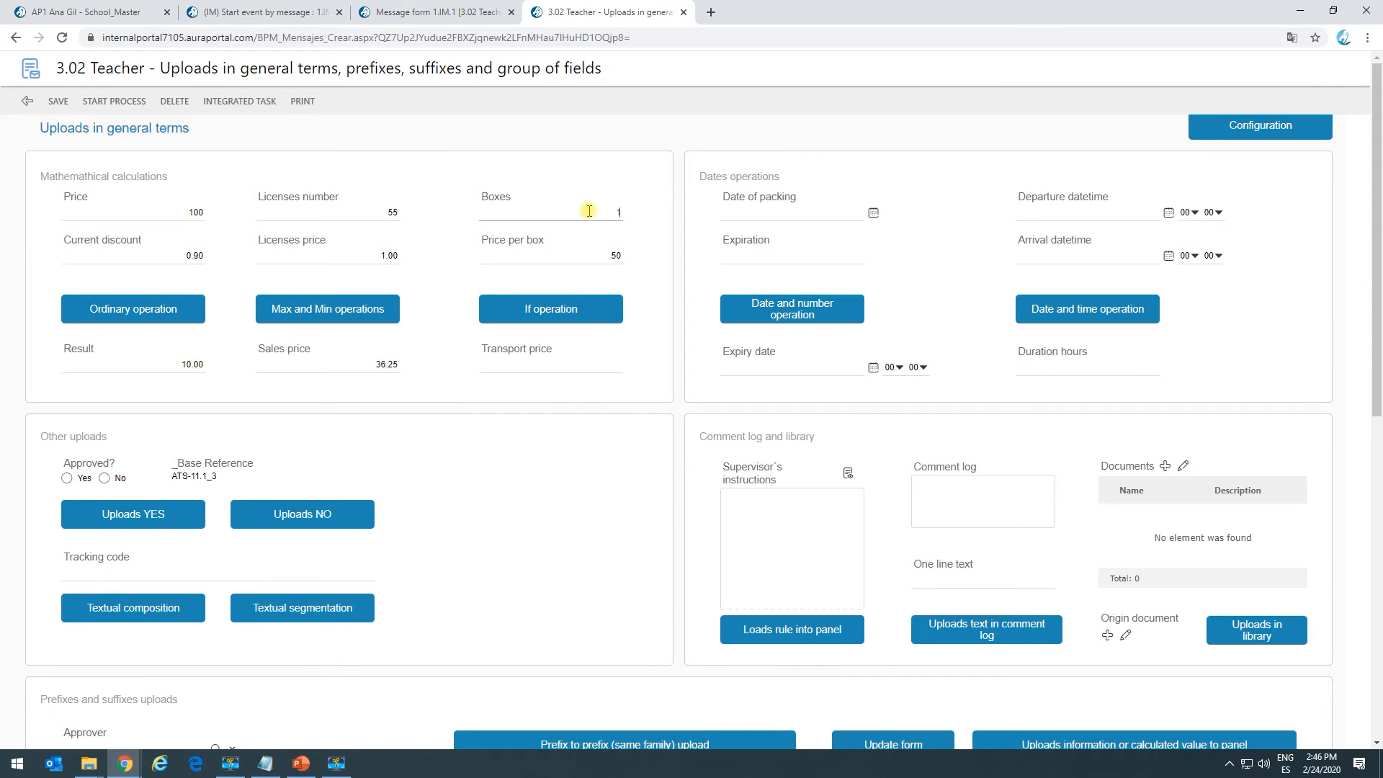
pyautogui.click(605, 310)
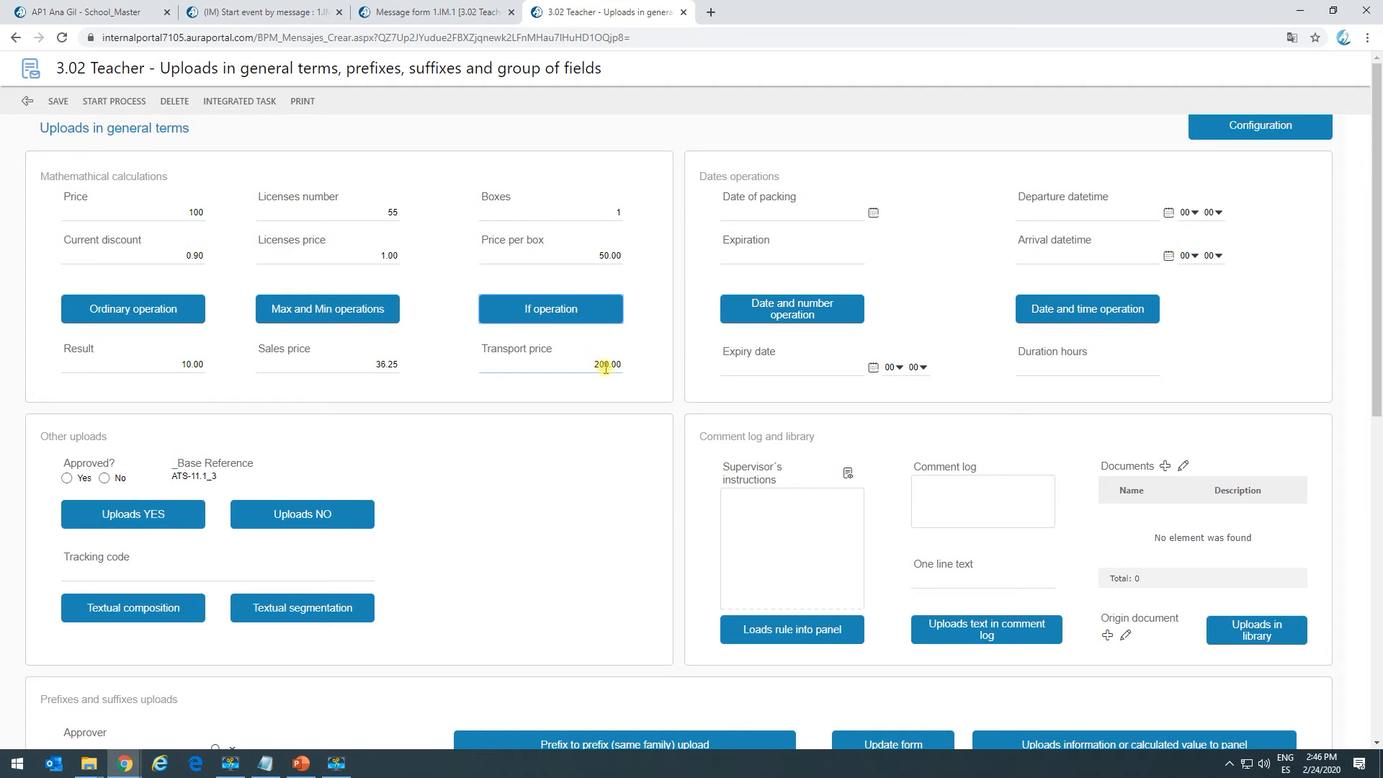
# Set the price per box to 250 and recalculate the transport price with the If operation.
pyautogui.doubleClick(609, 257)
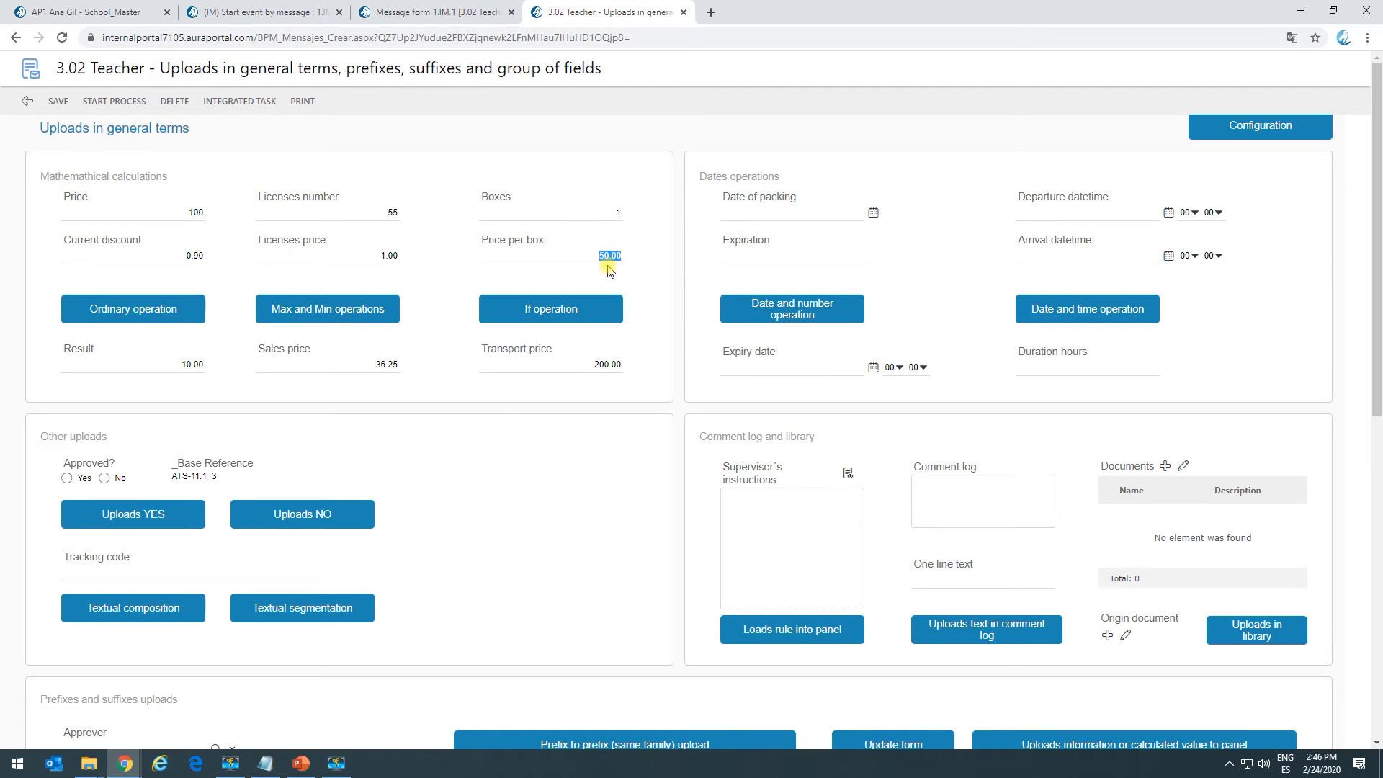
pyautogui.write('250')
pyautogui.click(612, 313)
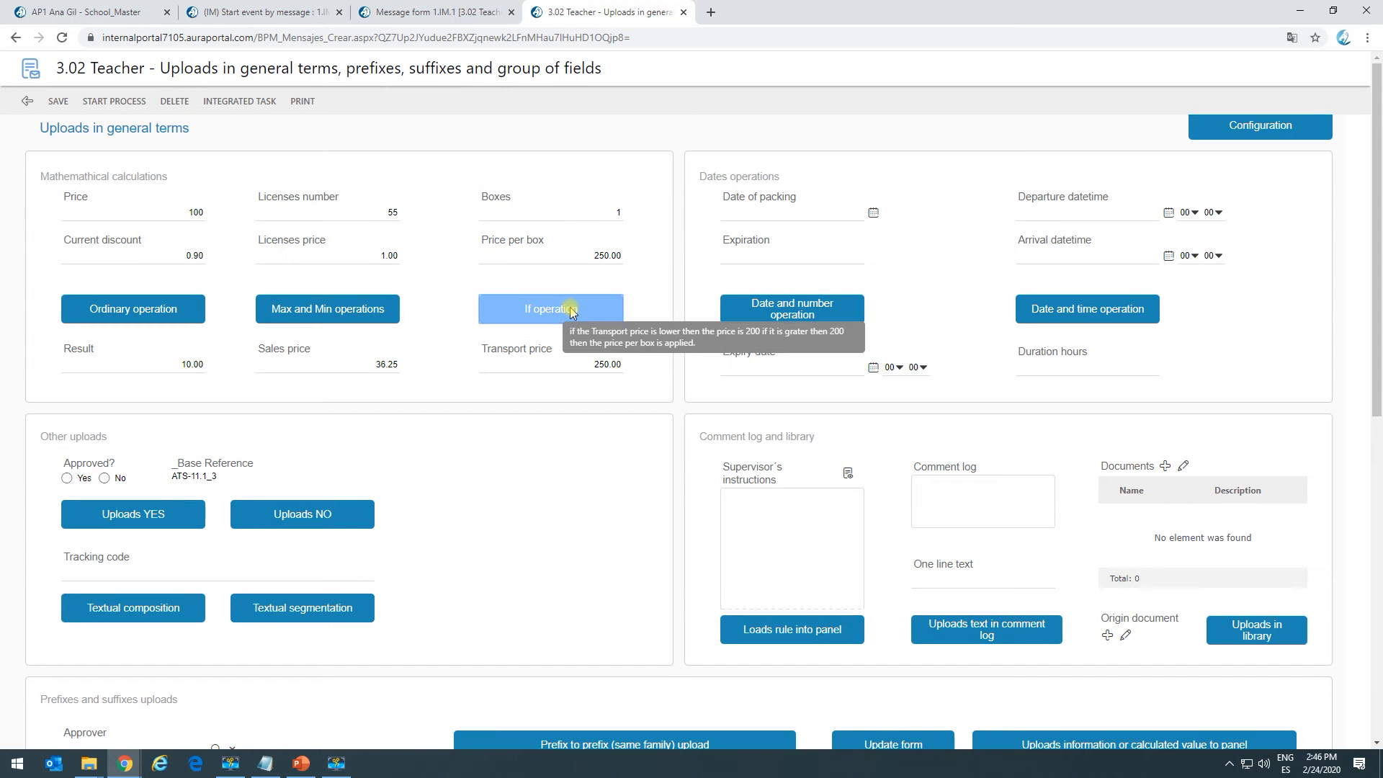
# Open the If operation's system task formula for the transport price in the message form designer.
pyautogui.click(461, 12)
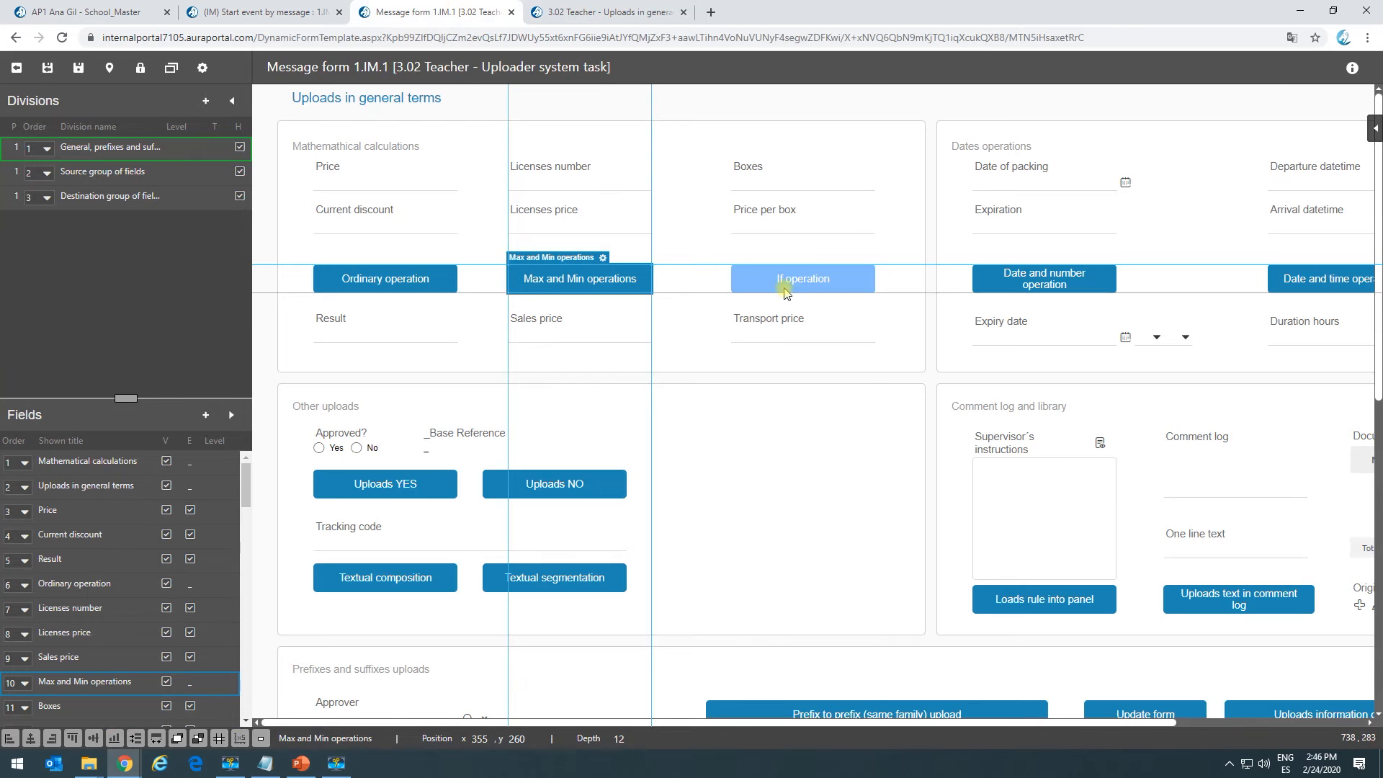
pyautogui.click(786, 289)
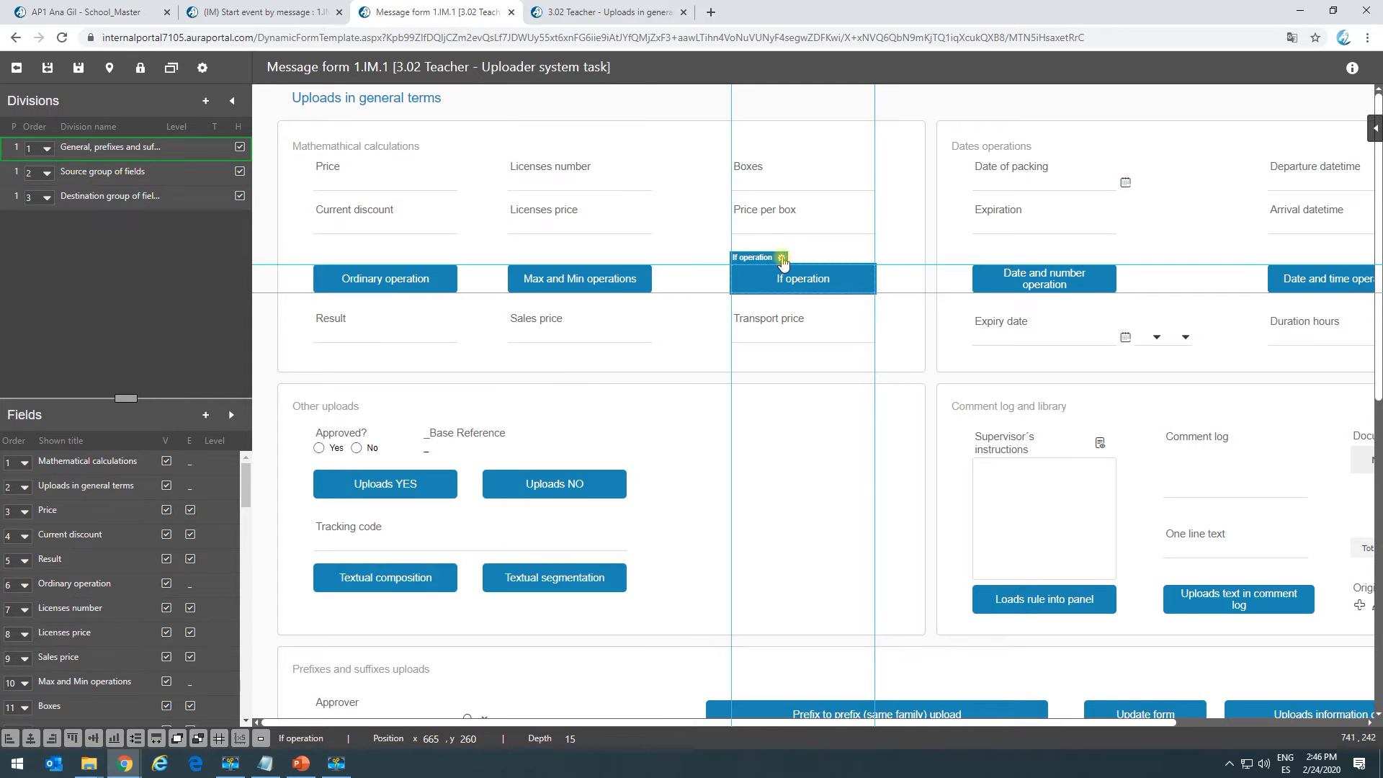
pyautogui.click(782, 260)
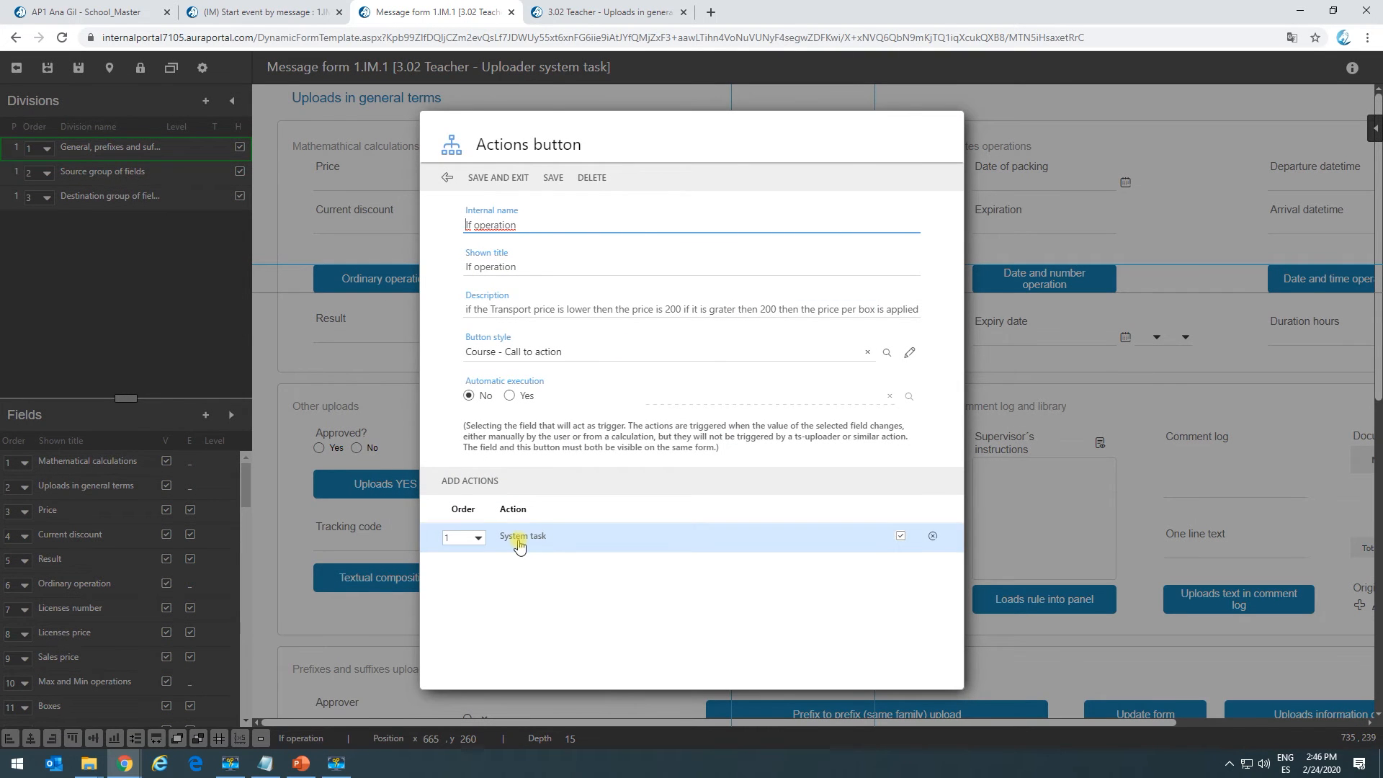
pyautogui.click(520, 545)
pyautogui.click(526, 412)
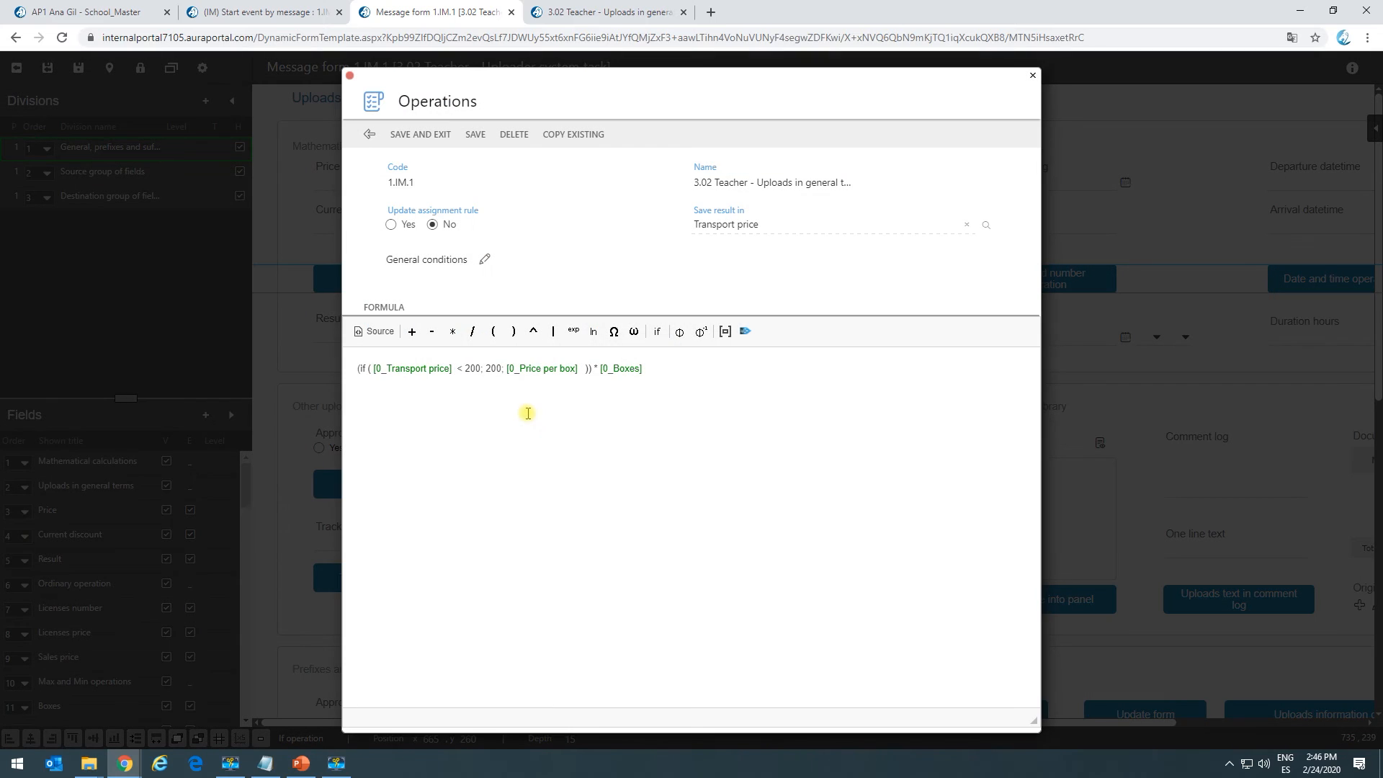
# Examine the transport price formula's condition, its 200 and price-per-box outcomes, and the boxes multiplier, and leave it without editing.
pyautogui.click(360, 370)
pyautogui.moveTo(457, 369); pyautogui.dragTo(389, 368)
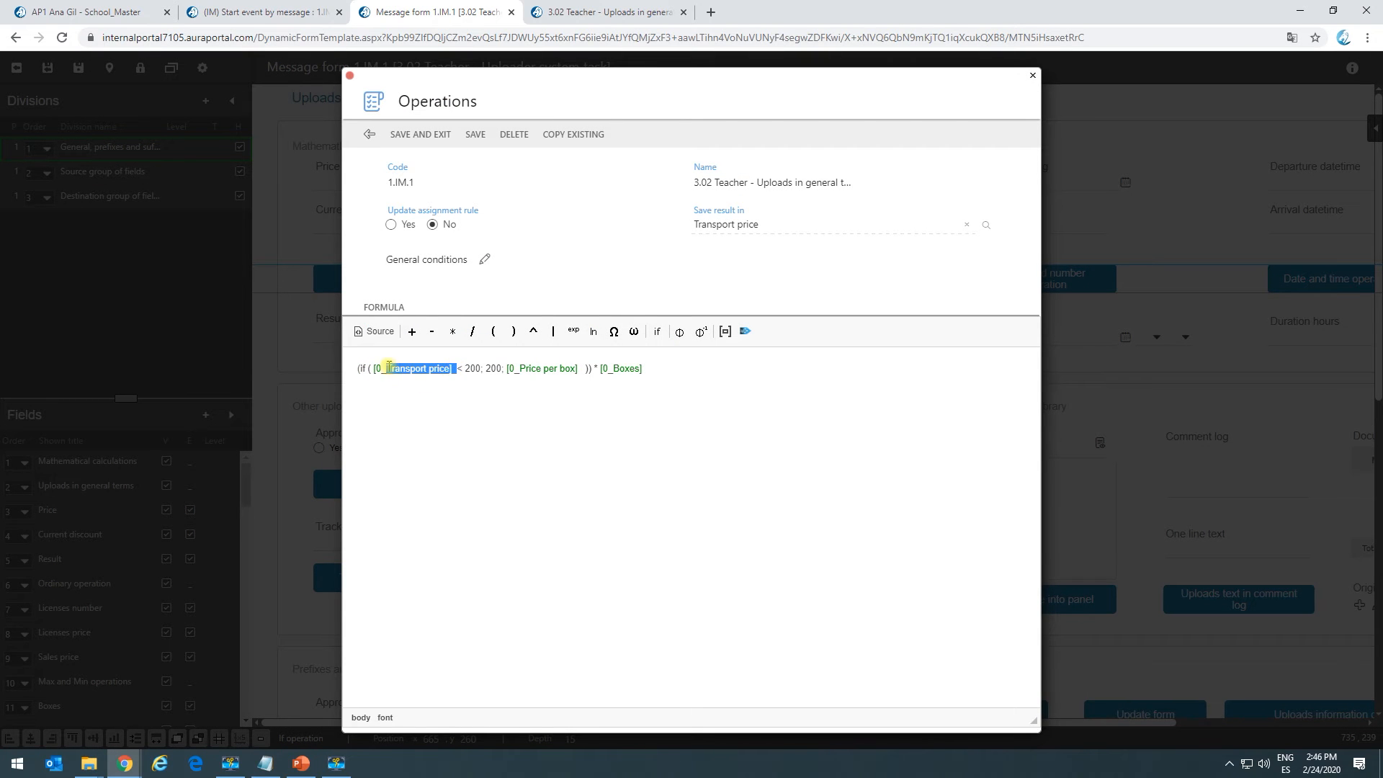
pyautogui.click(468, 368)
pyautogui.doubleClick(468, 368)
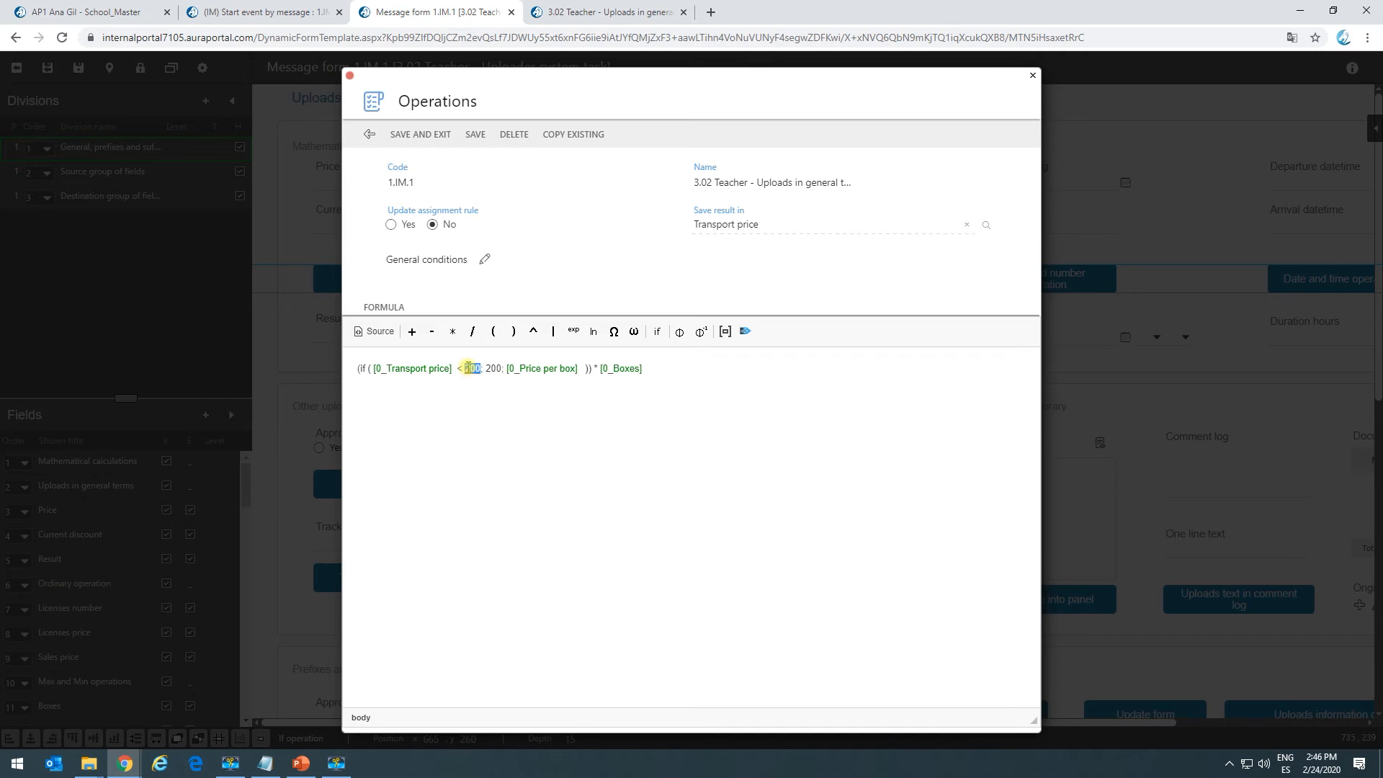
pyautogui.click(482, 368)
pyautogui.doubleClick(493, 368)
pyautogui.click(507, 371)
pyautogui.moveTo(580, 368); pyautogui.dragTo(504, 369)
pyautogui.hotkey('ctrl', 'c')
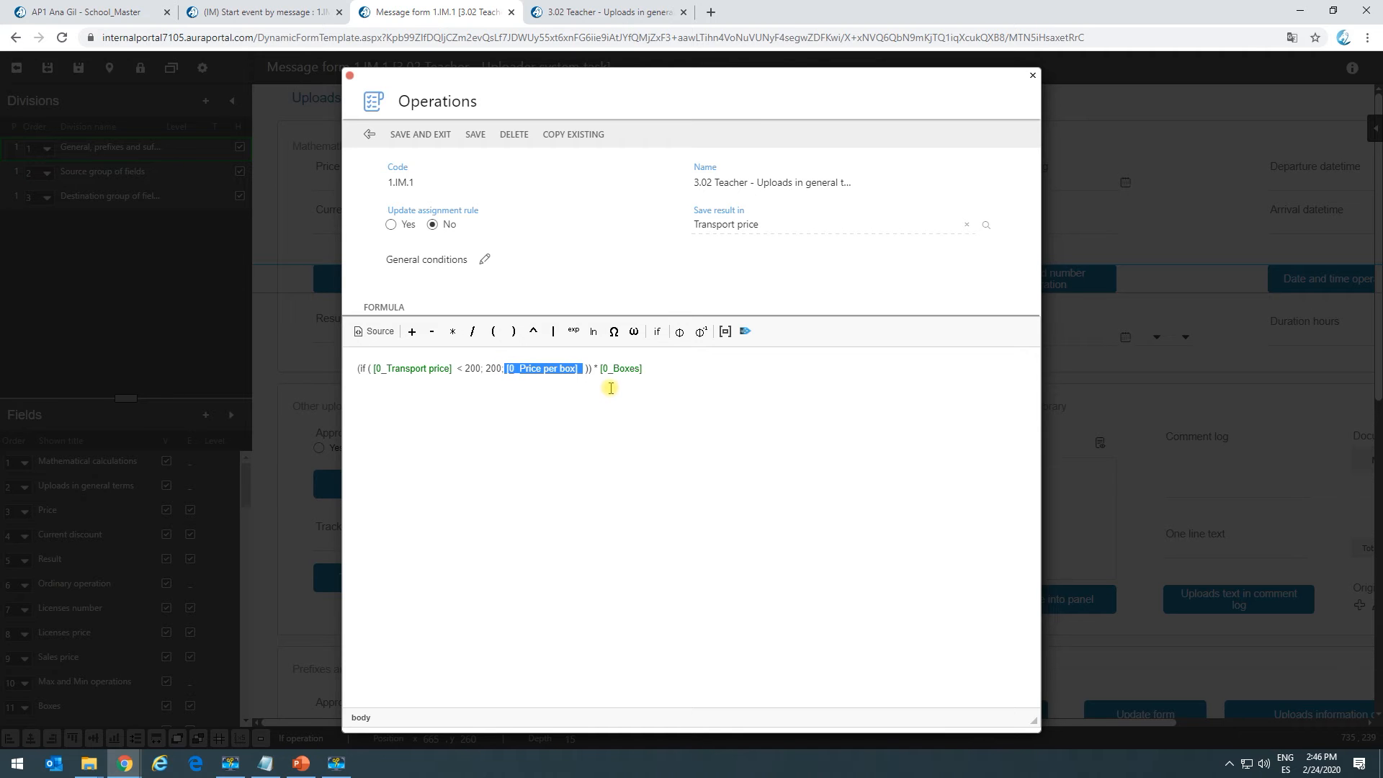
pyautogui.moveTo(597, 368); pyautogui.dragTo(644, 369)
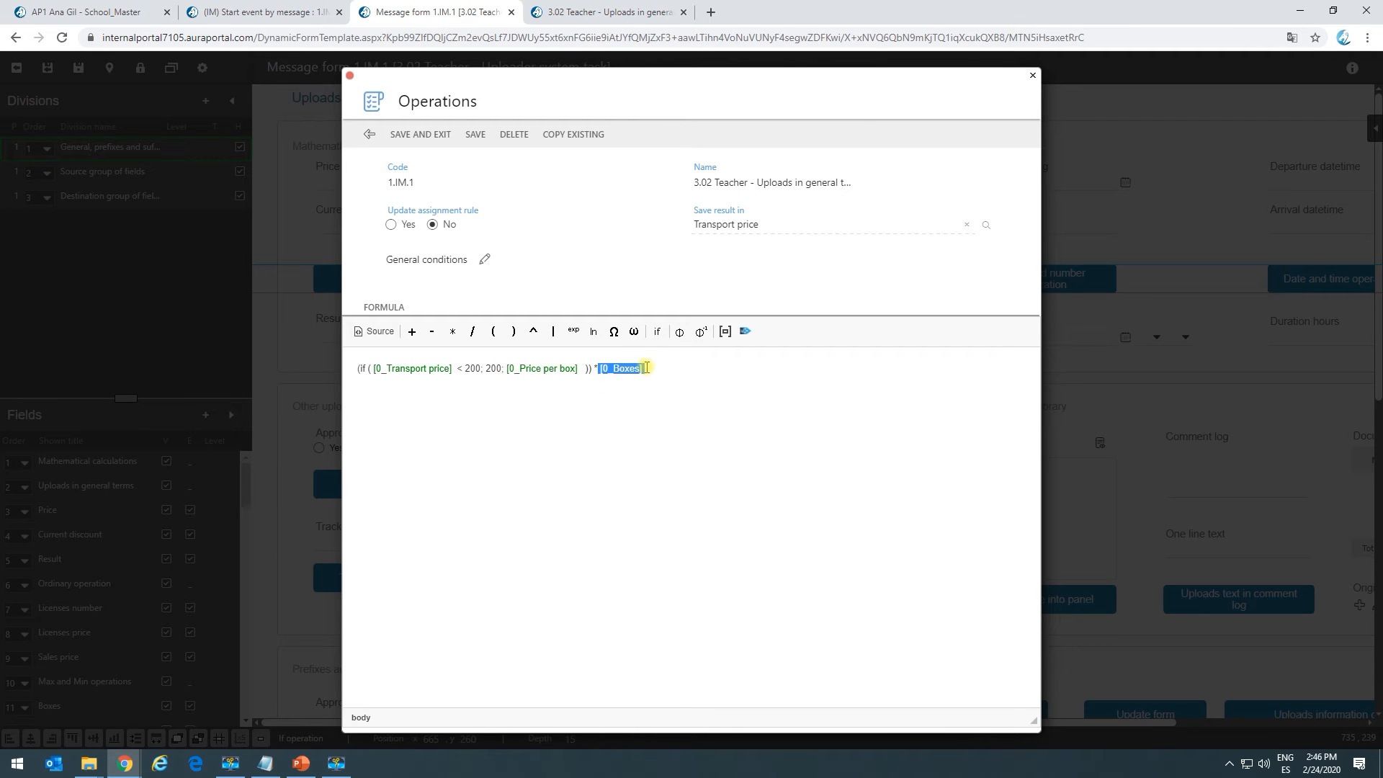
pyautogui.click(368, 135)
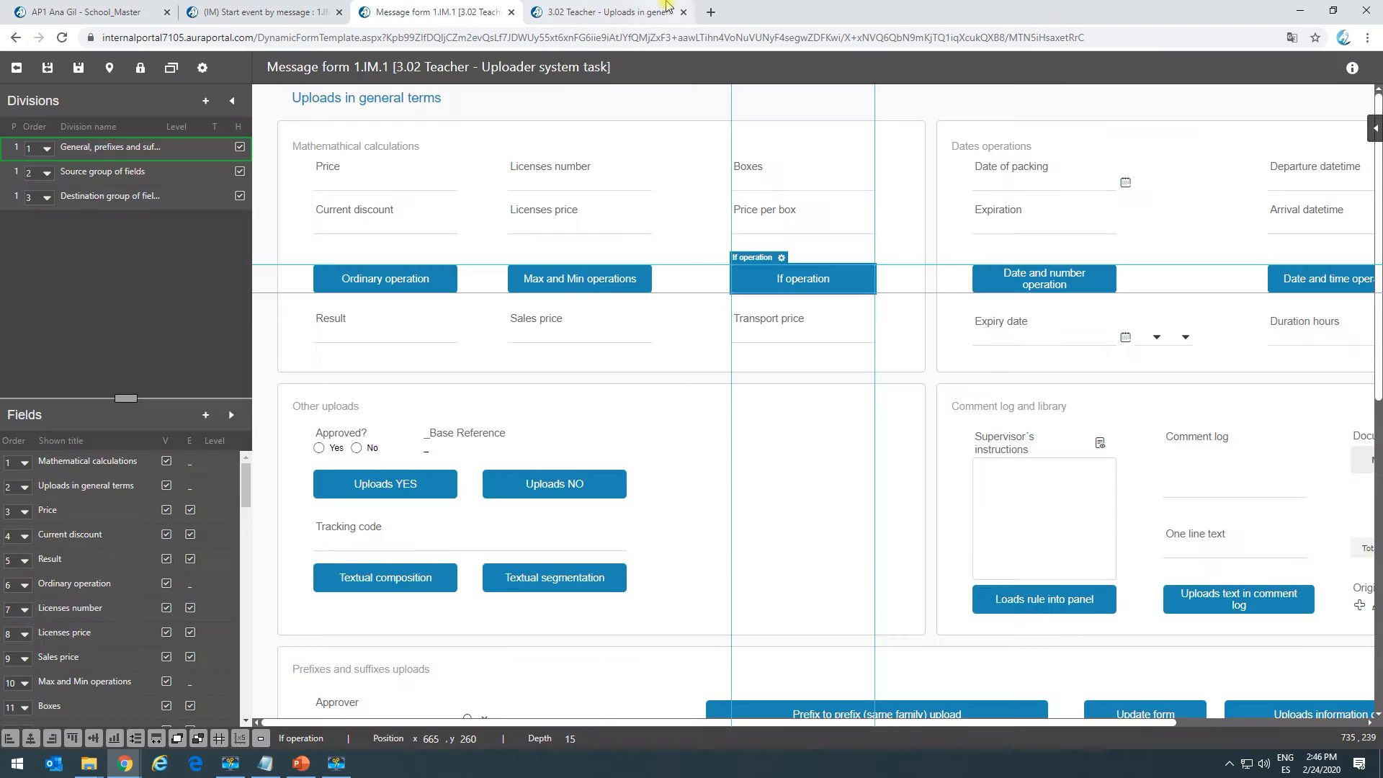
# Back on the teacher form, set the boxes to 250 and the price per box to 50, and rerun the If operation.
pyautogui.click(609, 12)
pyautogui.click(598, 208)
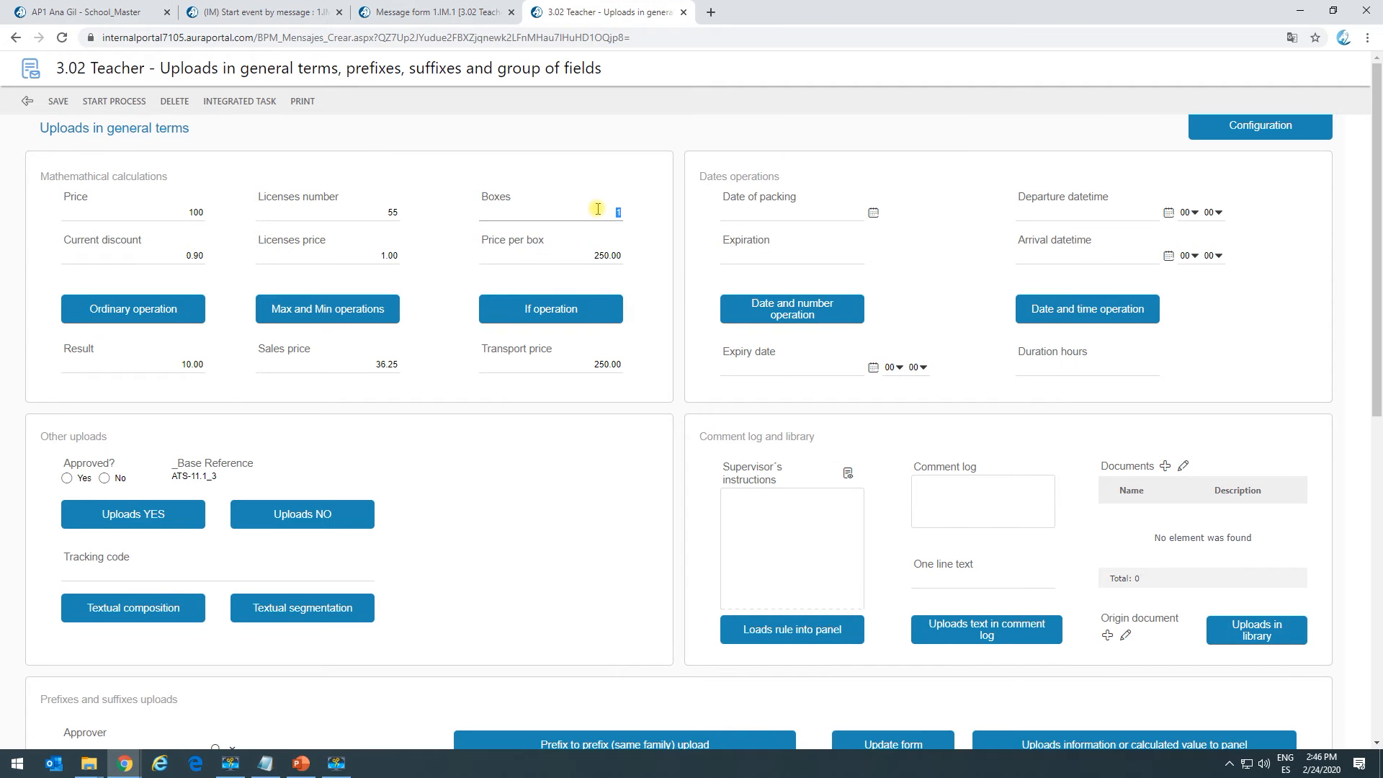
pyautogui.click(536, 264)
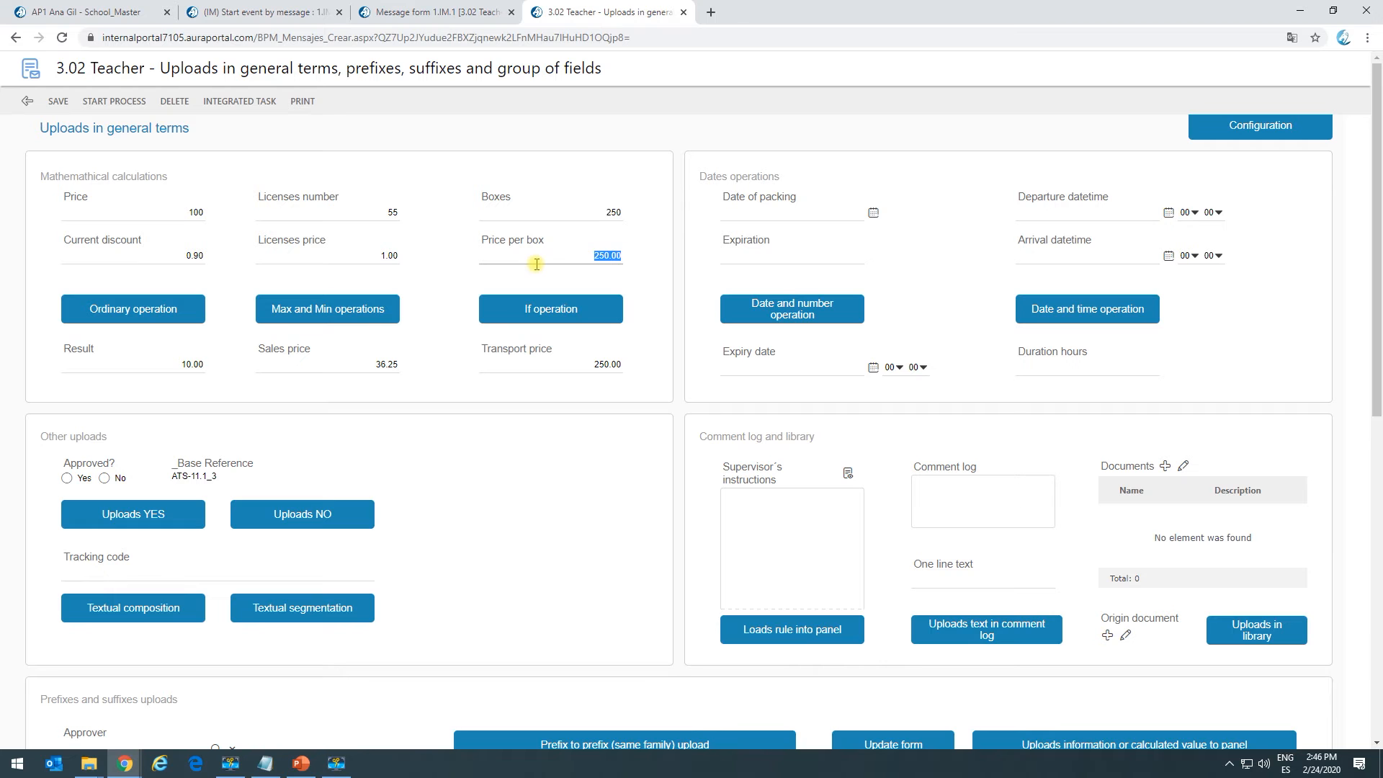
pyautogui.click(574, 310)
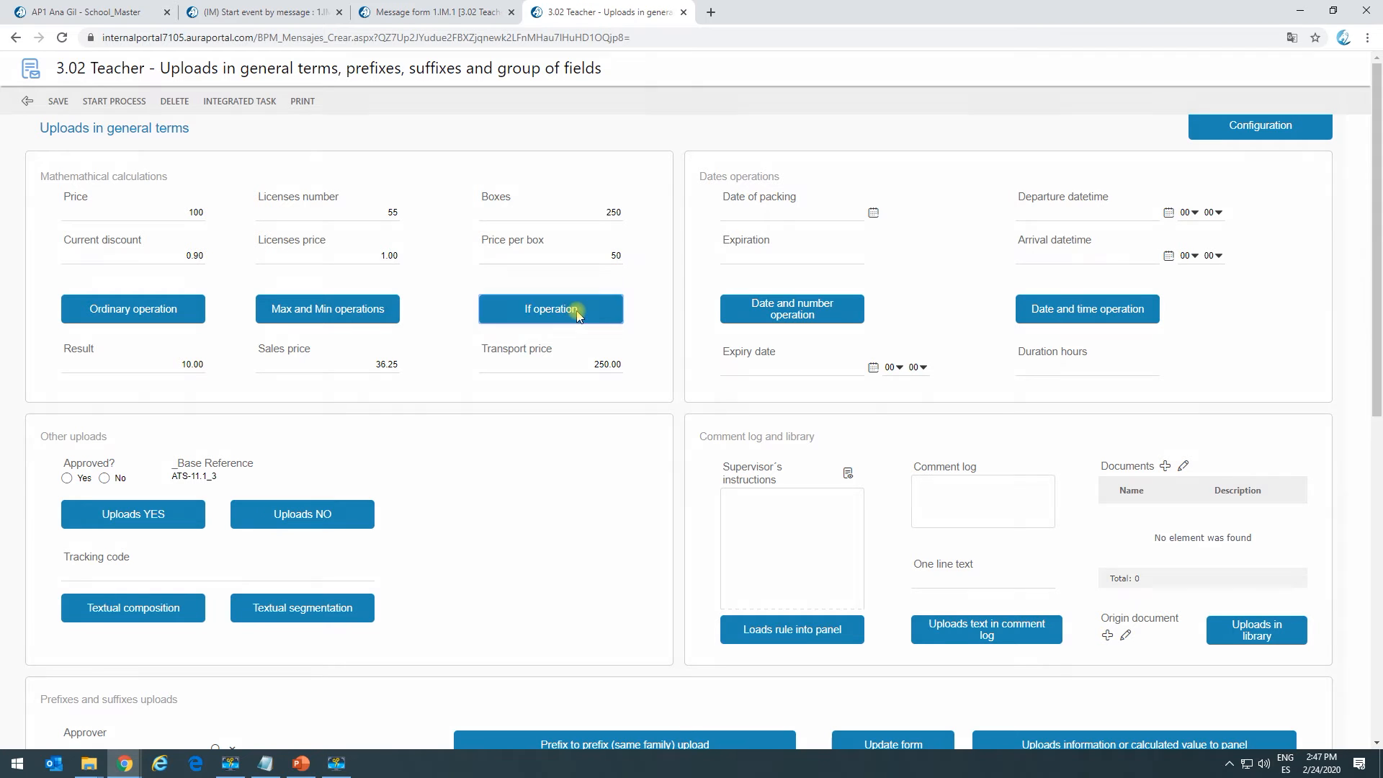
pyautogui.click(591, 364)
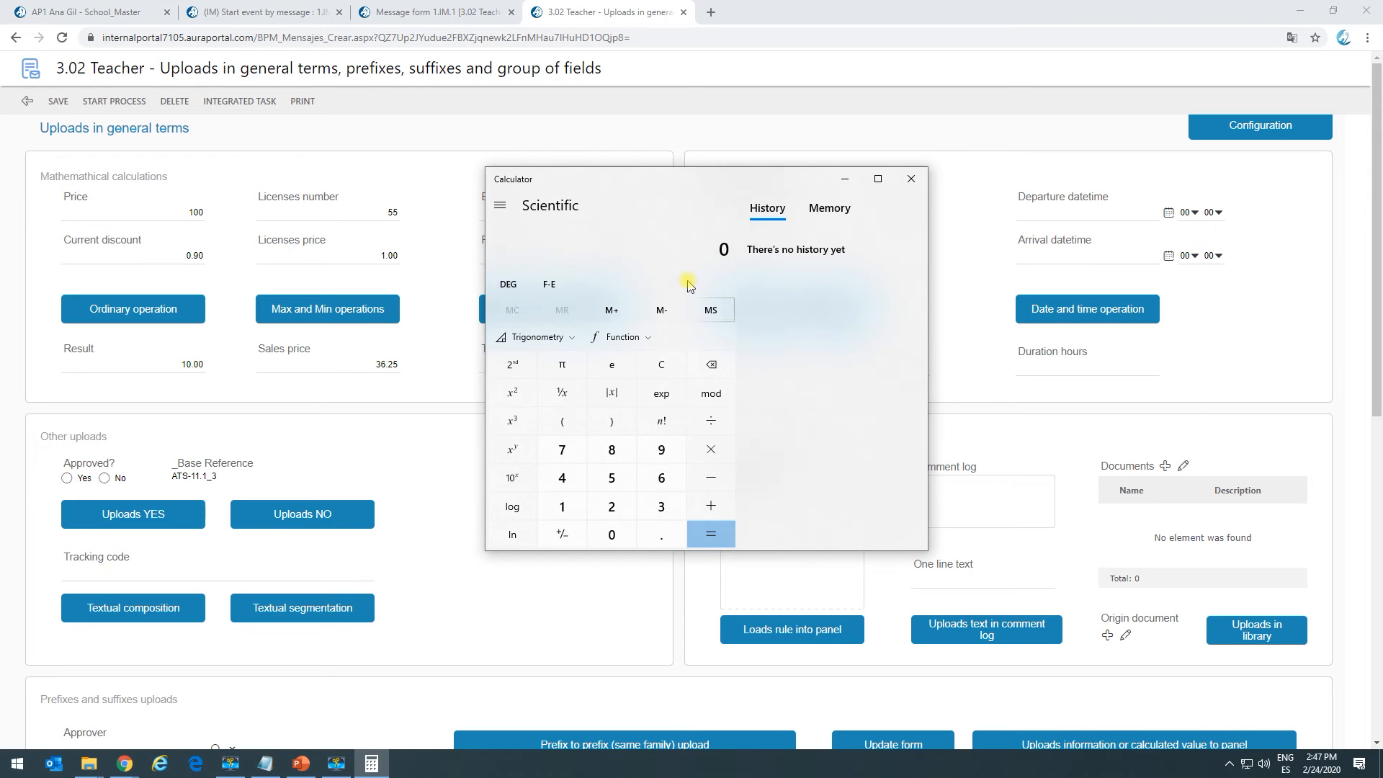
# Move the Calculator window clear of the boxes and price fields and calculate 250 × 50.
pyautogui.moveTo(684, 184); pyautogui.dragTo(906, 205)
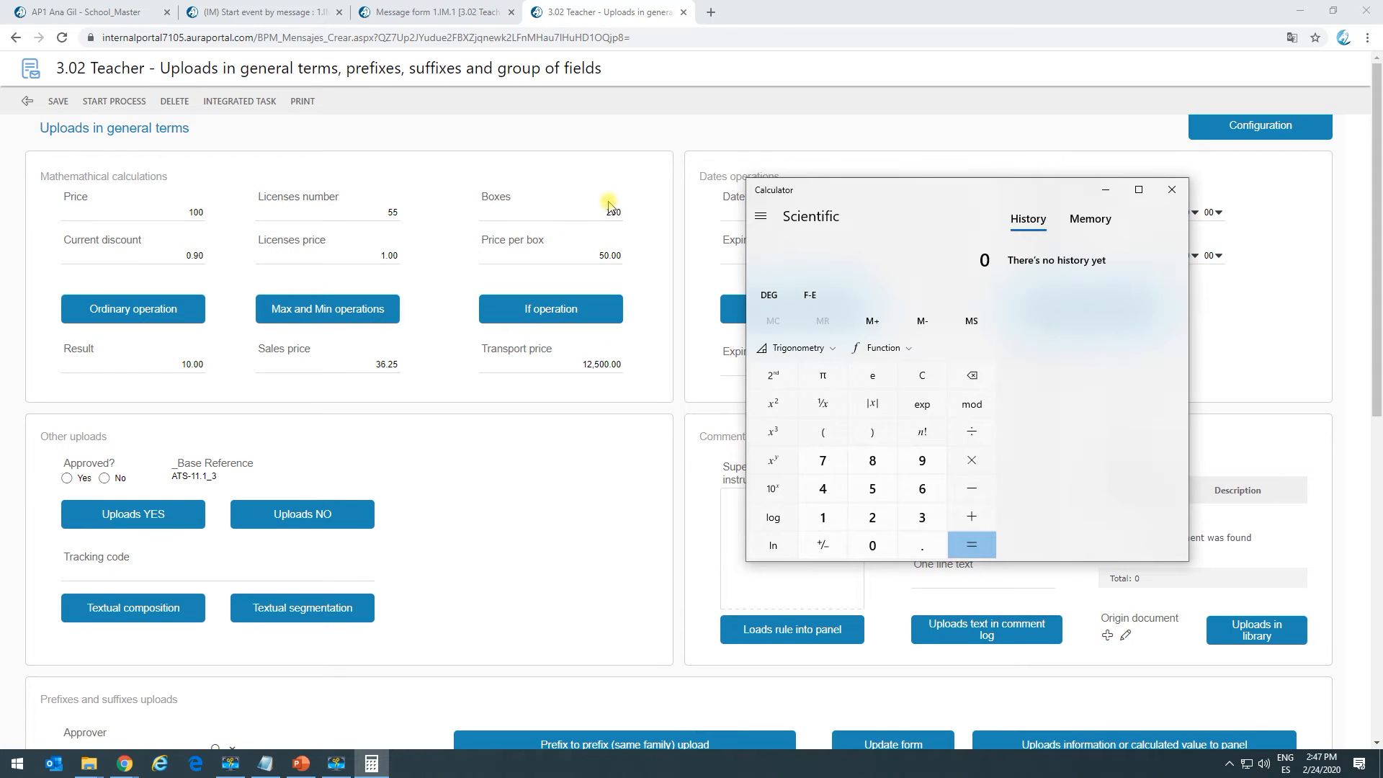
pyautogui.click(872, 517)
pyautogui.click(874, 488)
pyautogui.click(873, 545)
pyautogui.click(972, 459)
pyautogui.click(872, 489)
pyautogui.click(878, 546)
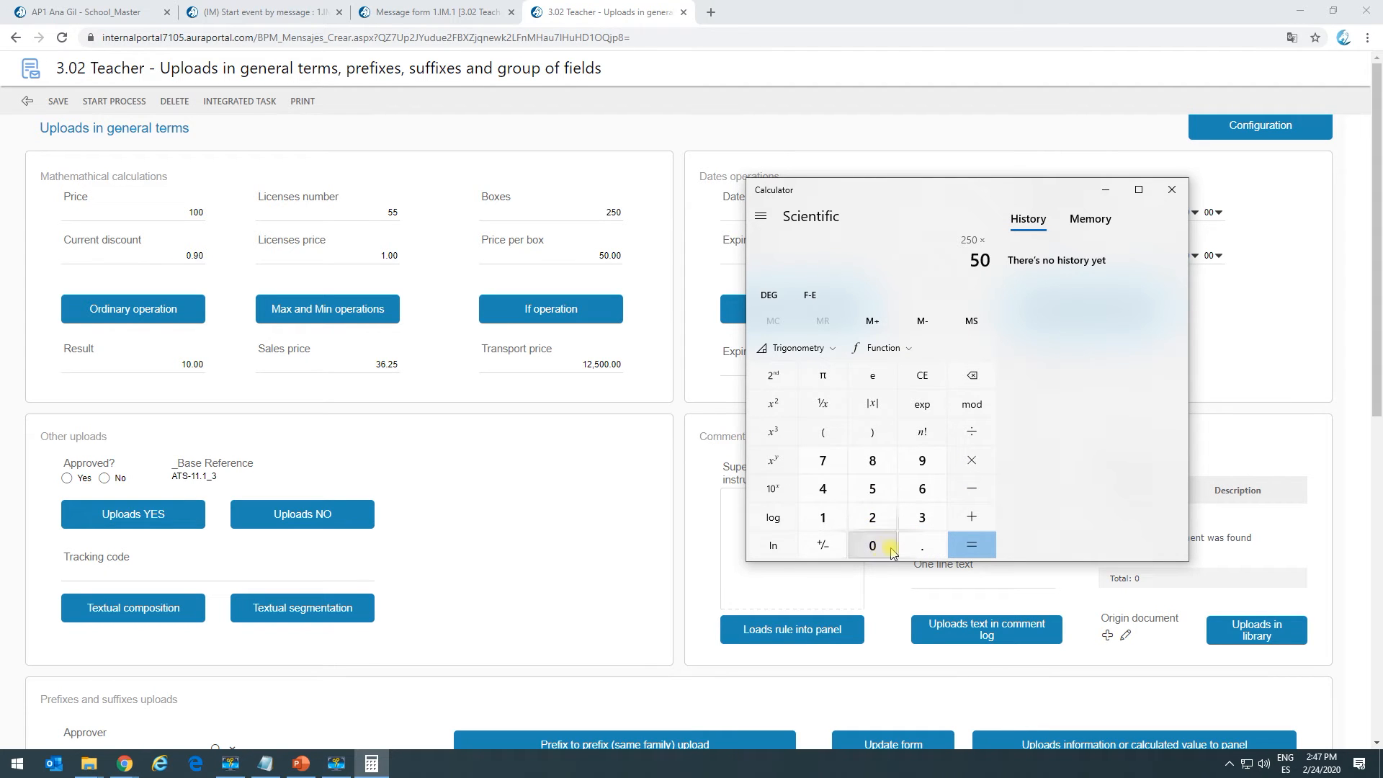
pyautogui.click(981, 549)
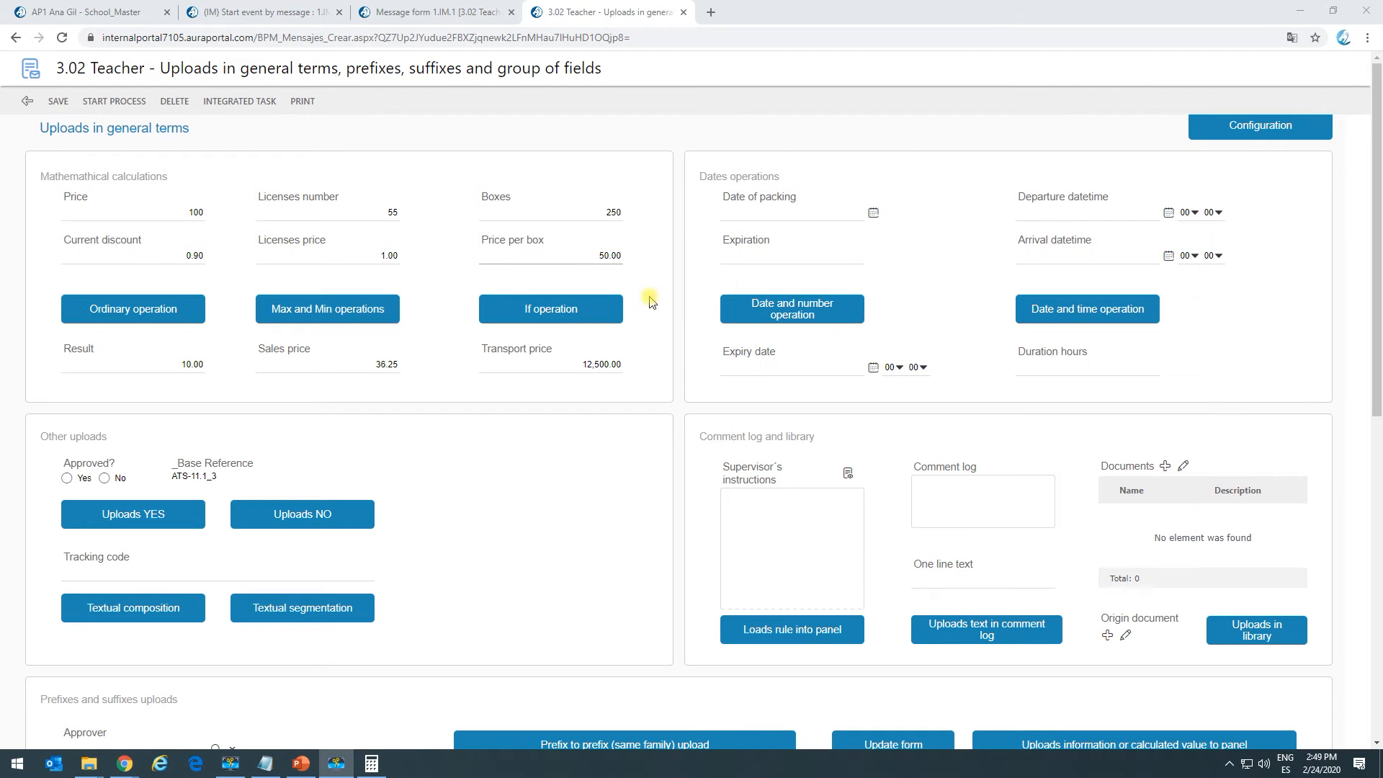
# In the message form's transport price formula, replace the Transport price field in the If condition with the Price per box field.
pyautogui.click(586, 370)
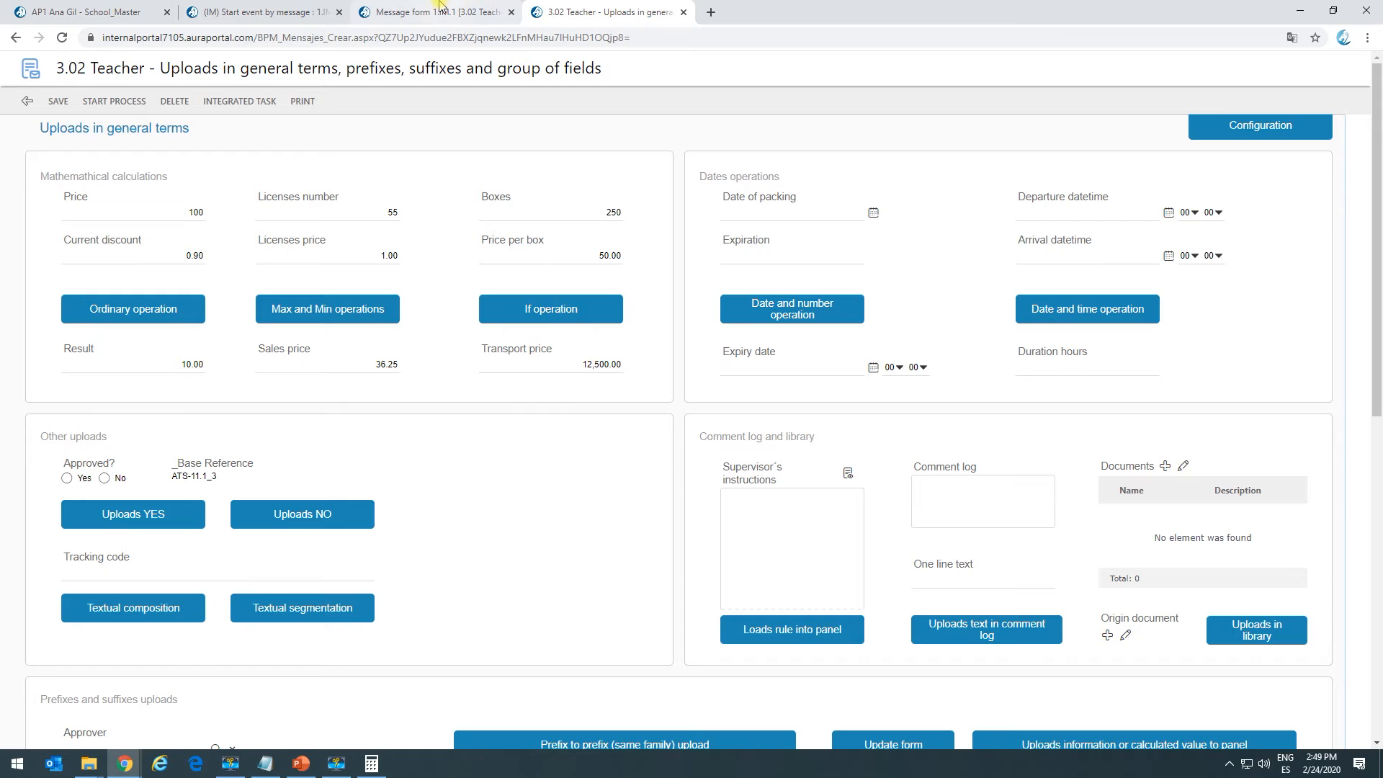
pyautogui.click(415, 8)
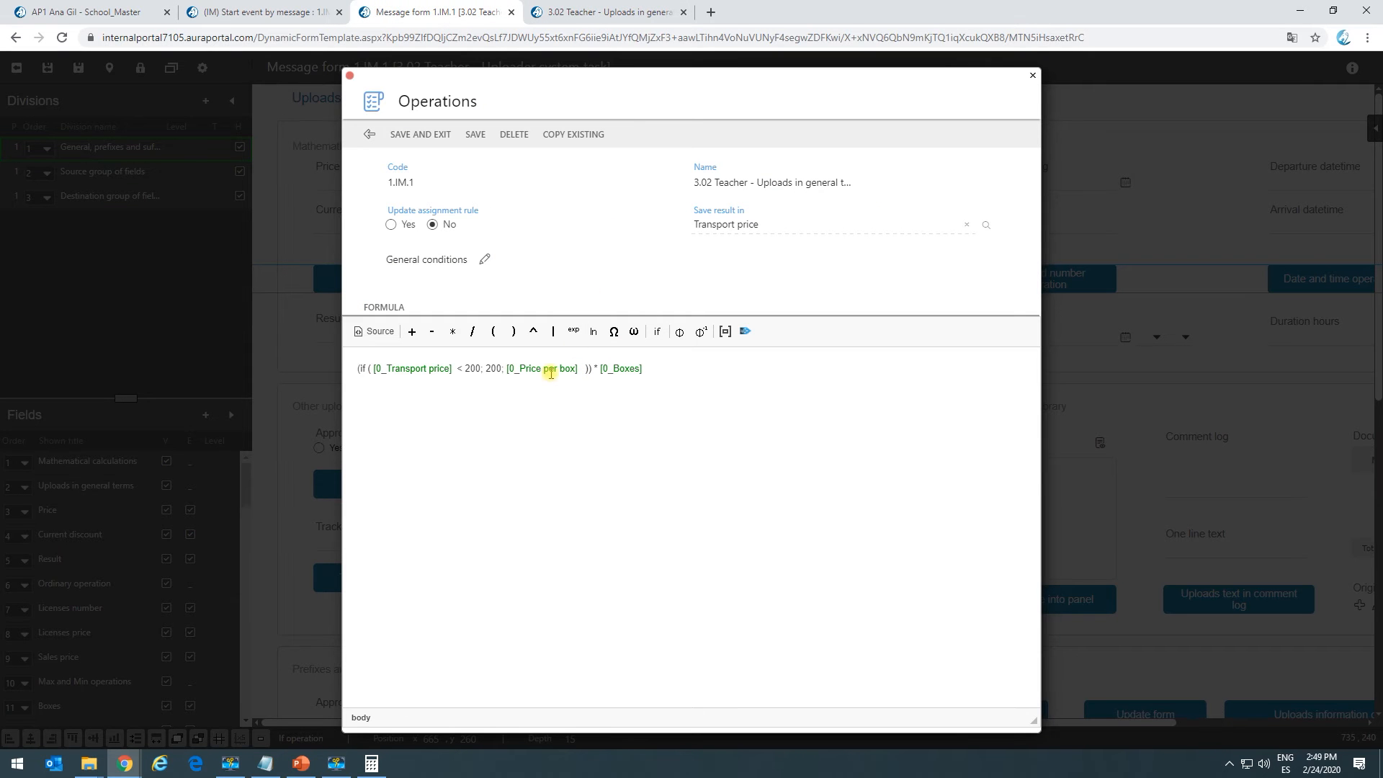
pyautogui.click(430, 370)
pyautogui.press('Delete')
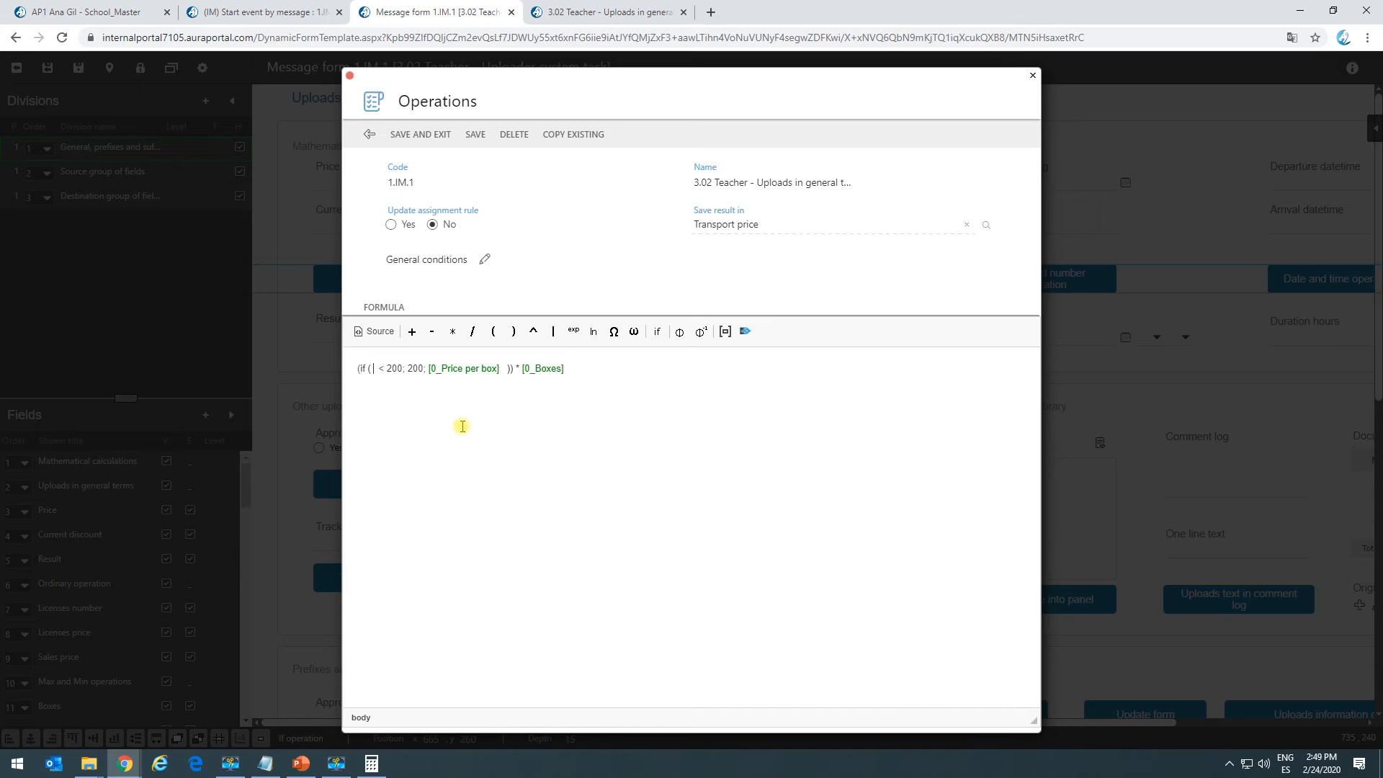
pyautogui.moveTo(501, 370); pyautogui.dragTo(422, 381)
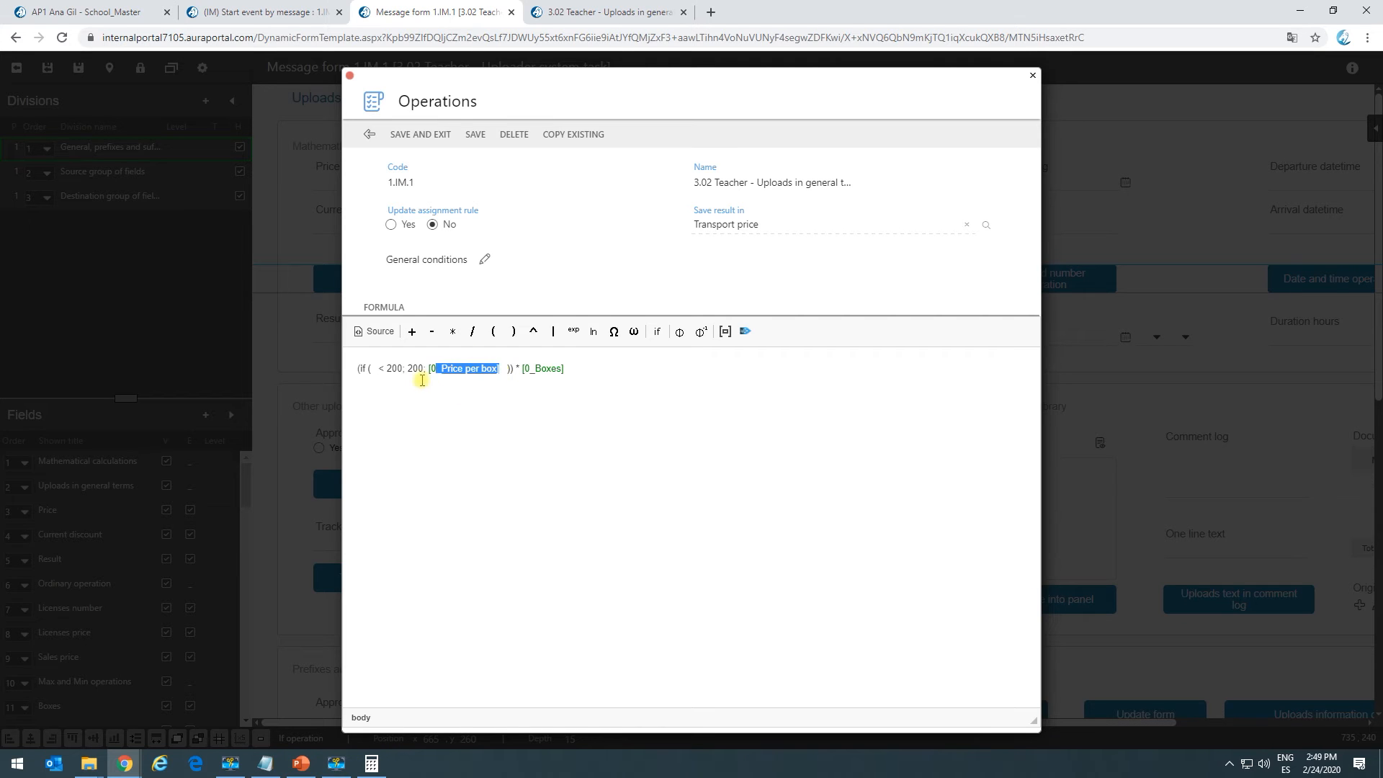
pyautogui.click(376, 370)
pyautogui.hotkey('ctrl', 'v')
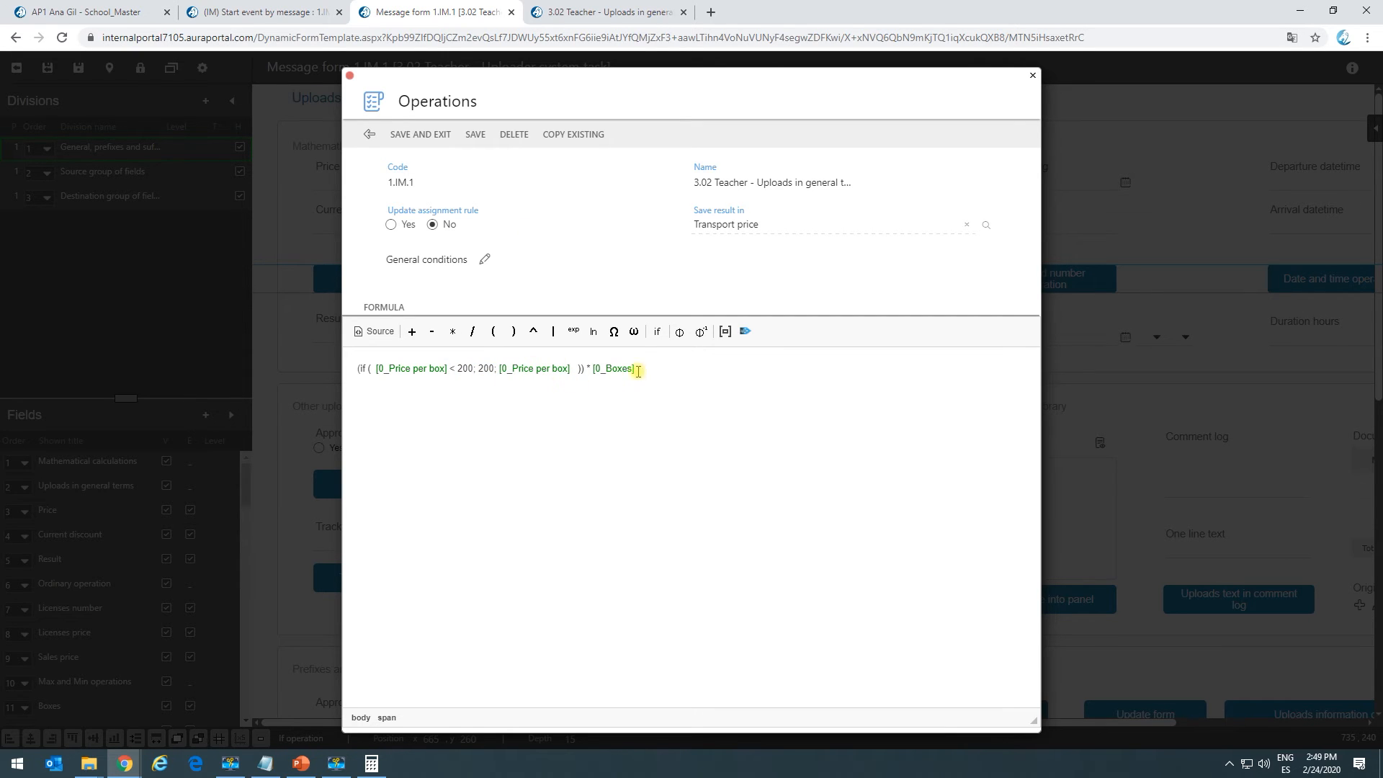
# Save and close the formula and its system task, and rerun the If operation on the teacher form.
pyautogui.click(441, 136)
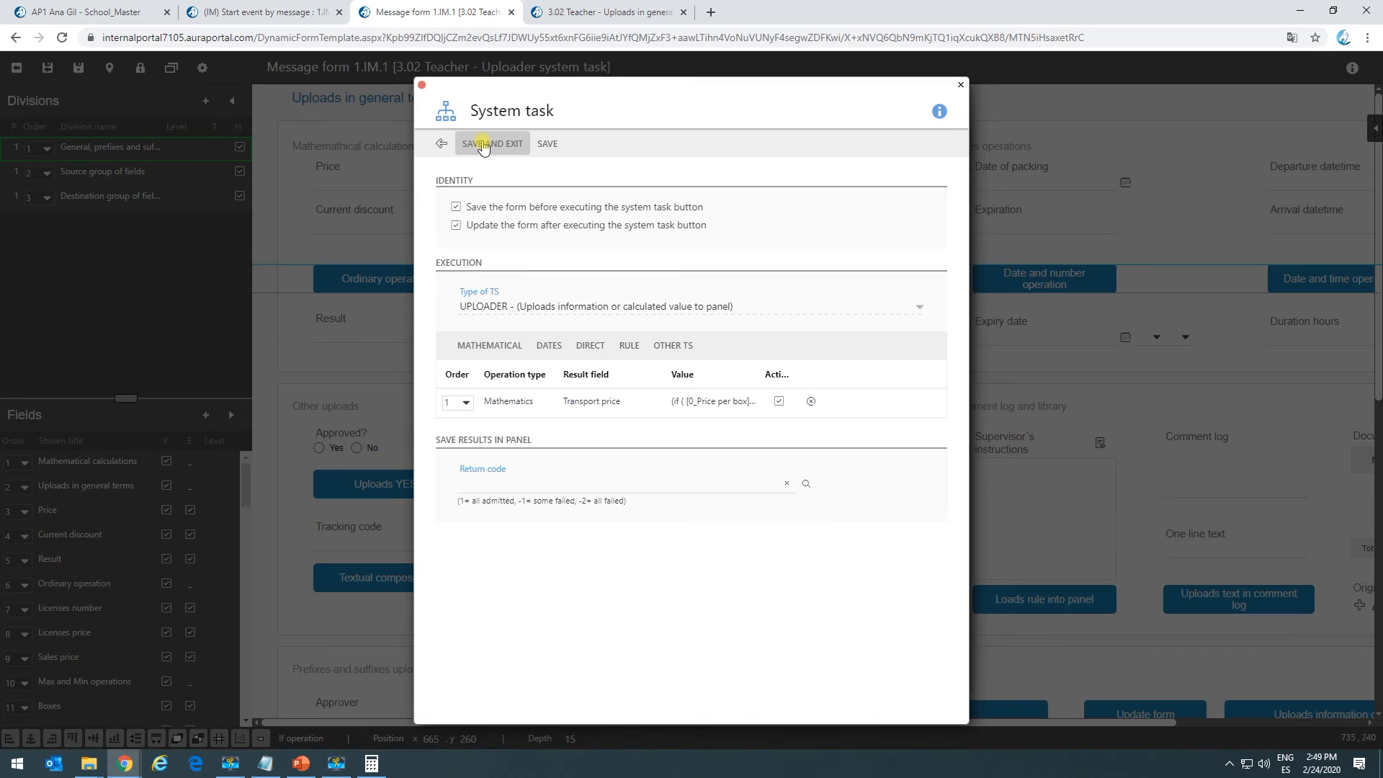
pyautogui.click(482, 144)
pyautogui.click(498, 178)
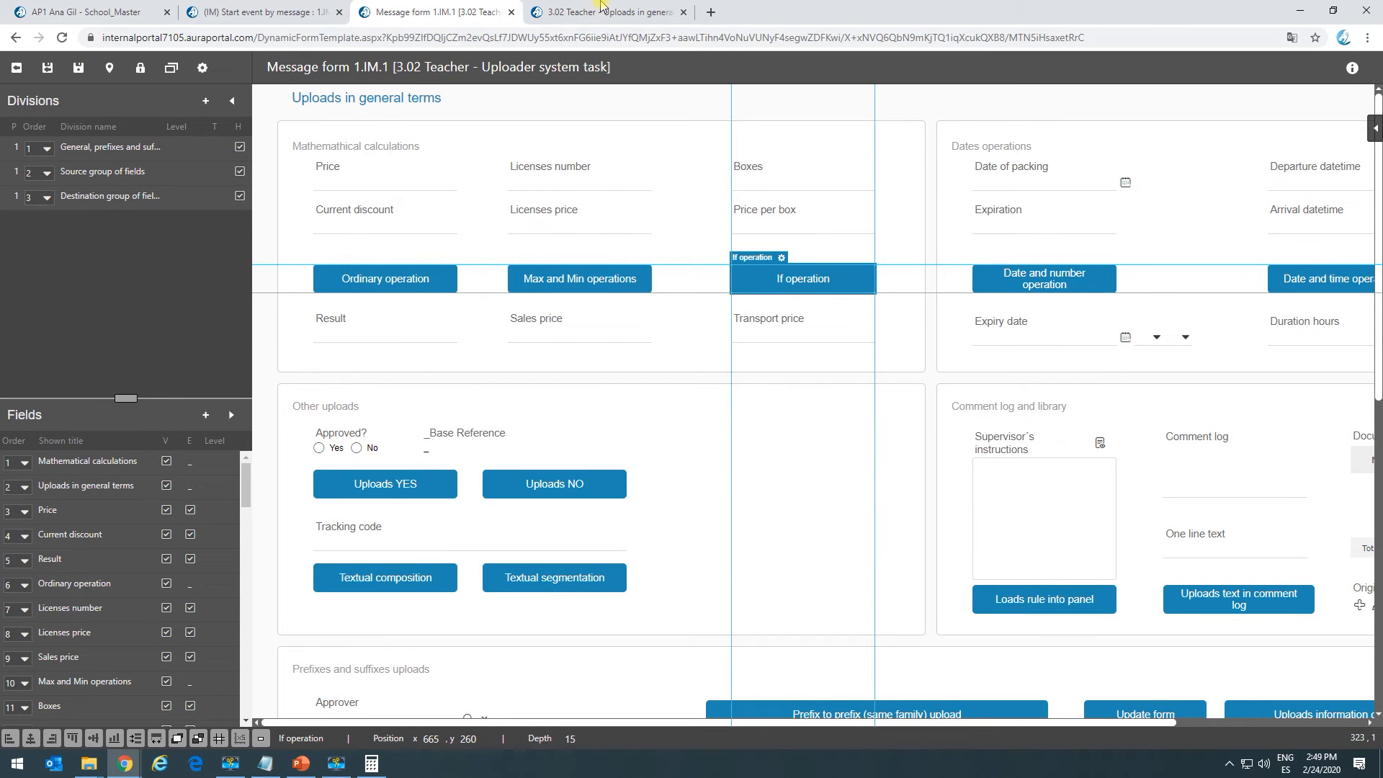
pyautogui.click(586, 22)
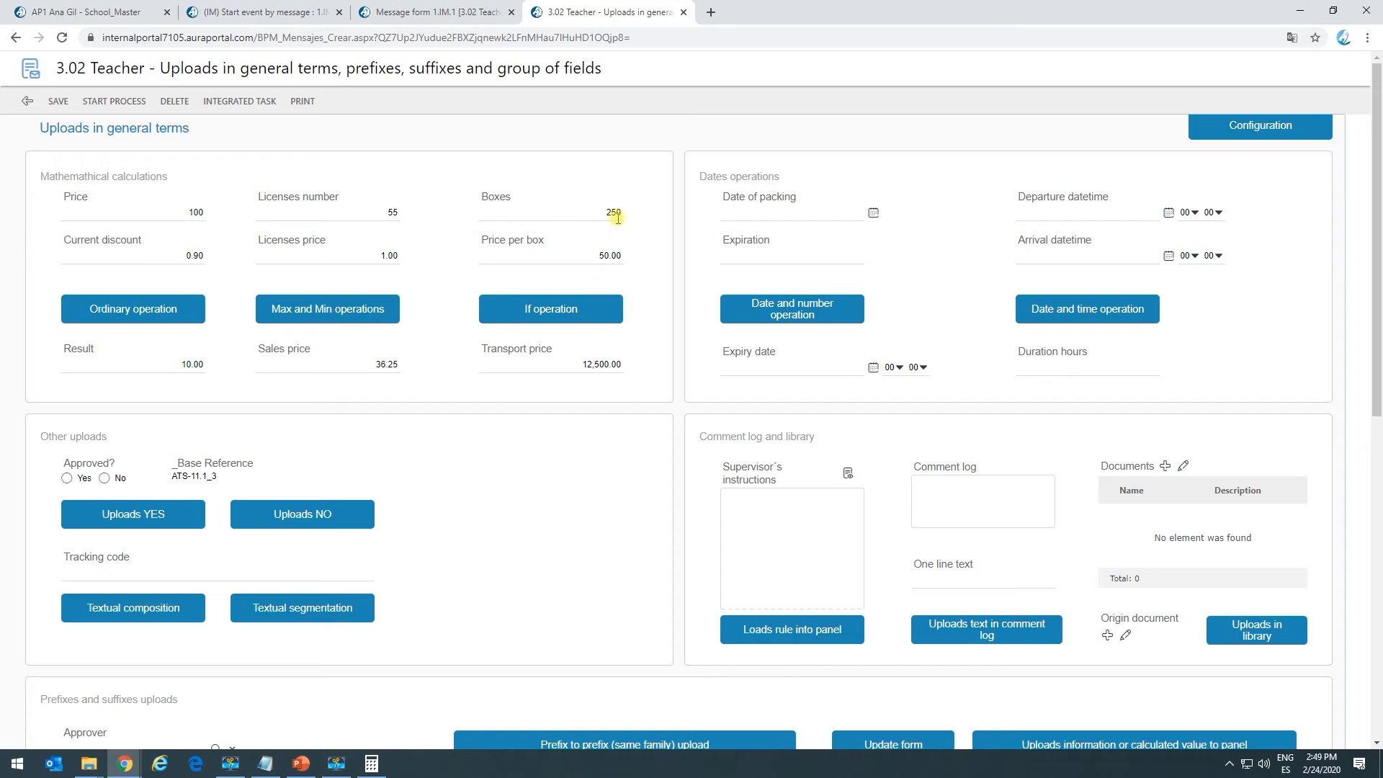
pyautogui.click(604, 296)
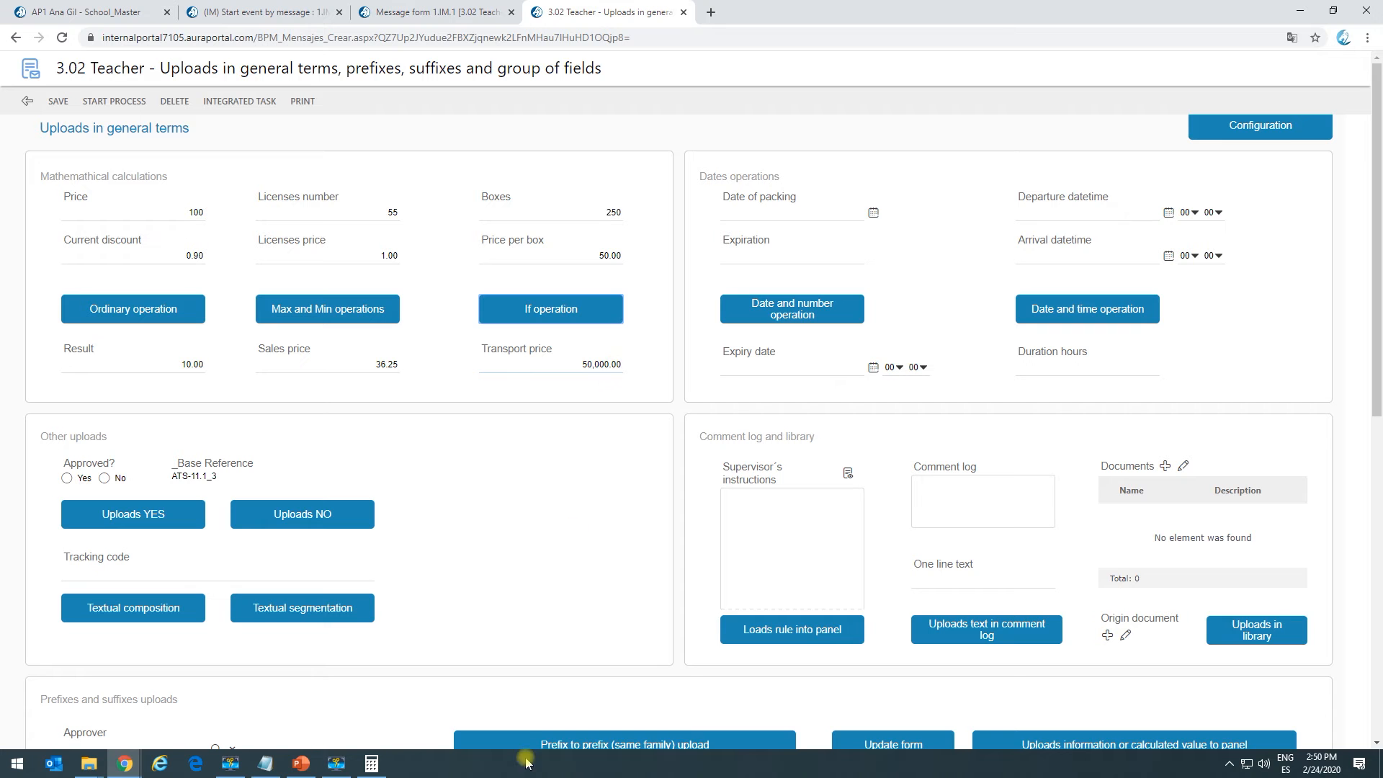
# Switch to Calculator, clear the previous calculation and compute 250 × 200 to check the transport price.
pyautogui.moveTo(385, 769)
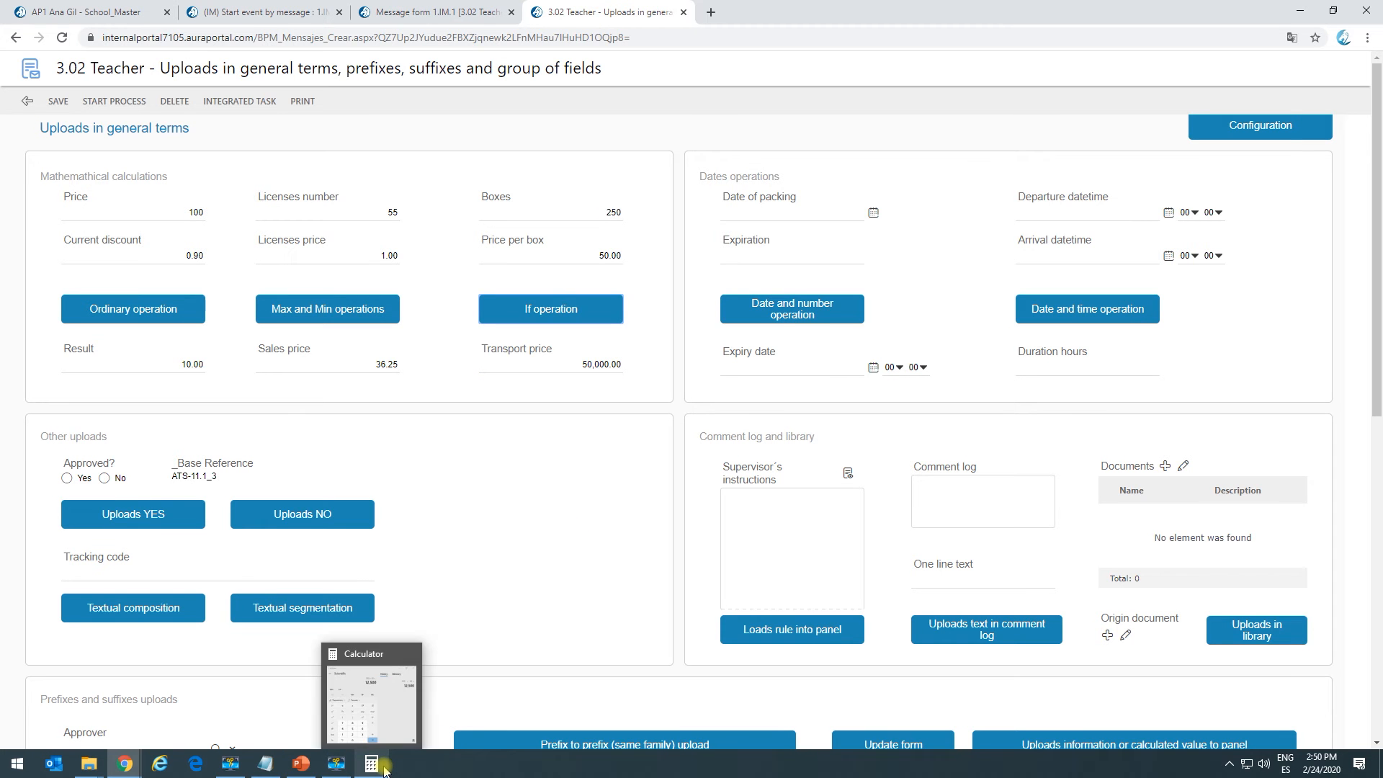
pyautogui.click(365, 713)
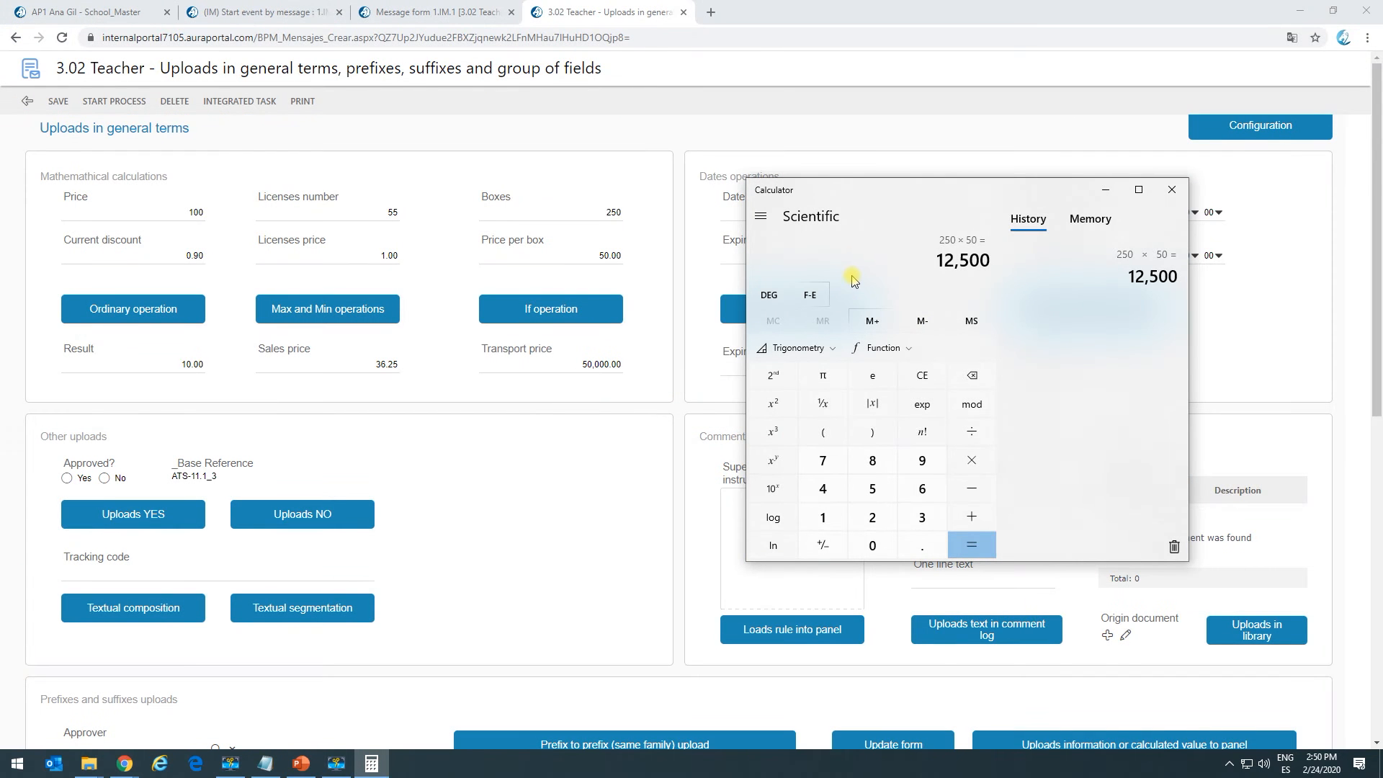
pyautogui.press('Escape')
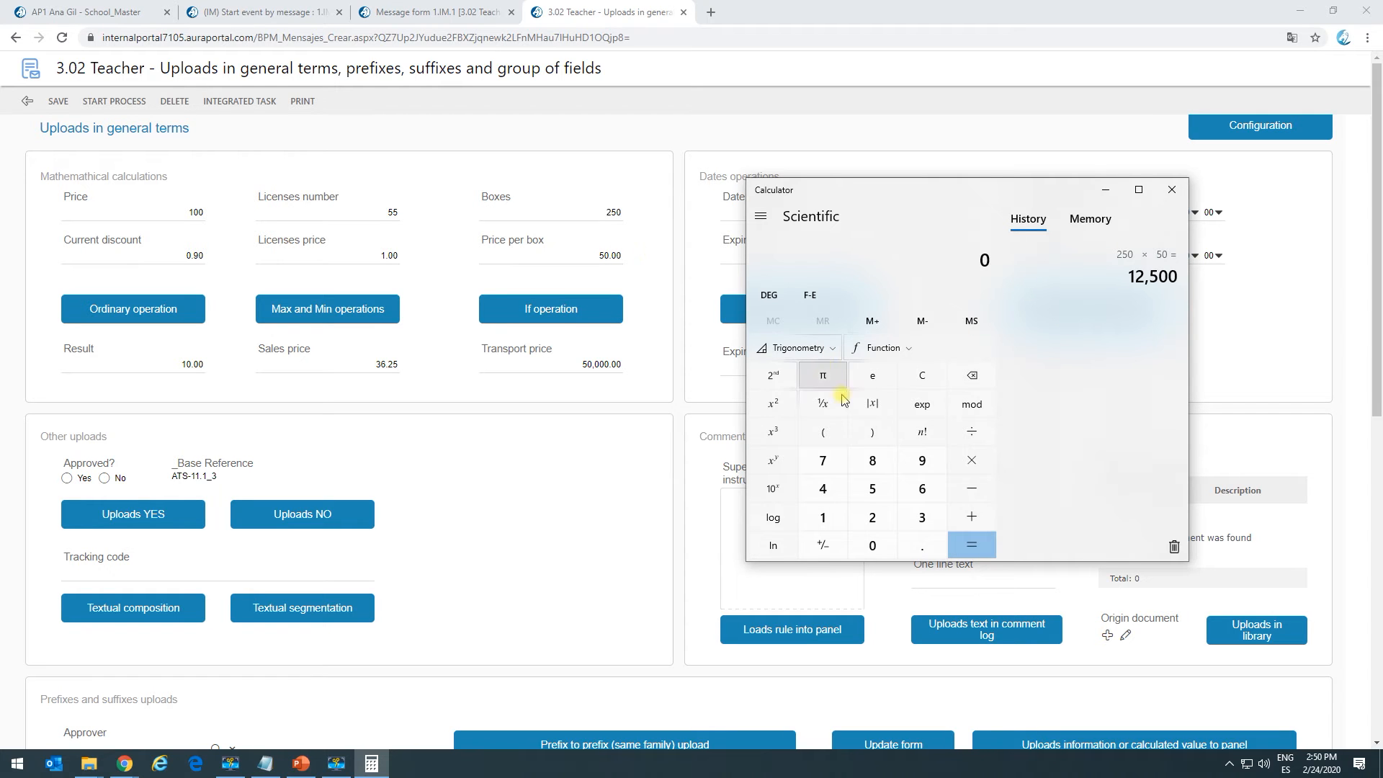
pyautogui.click(869, 520)
pyautogui.click(872, 487)
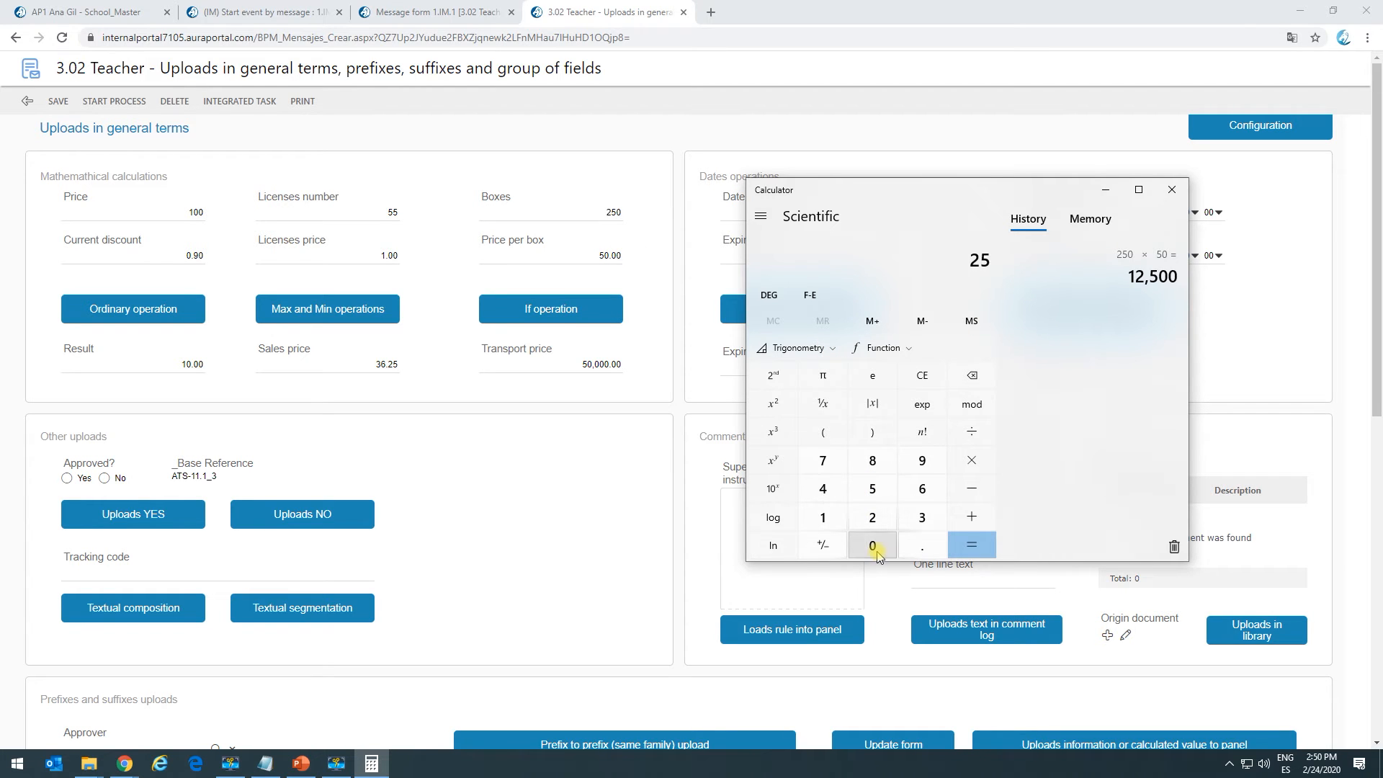
pyautogui.click(872, 545)
pyautogui.click(971, 460)
pyautogui.click(873, 517)
pyautogui.click(873, 545)
pyautogui.click(872, 545)
pyautogui.click(962, 549)
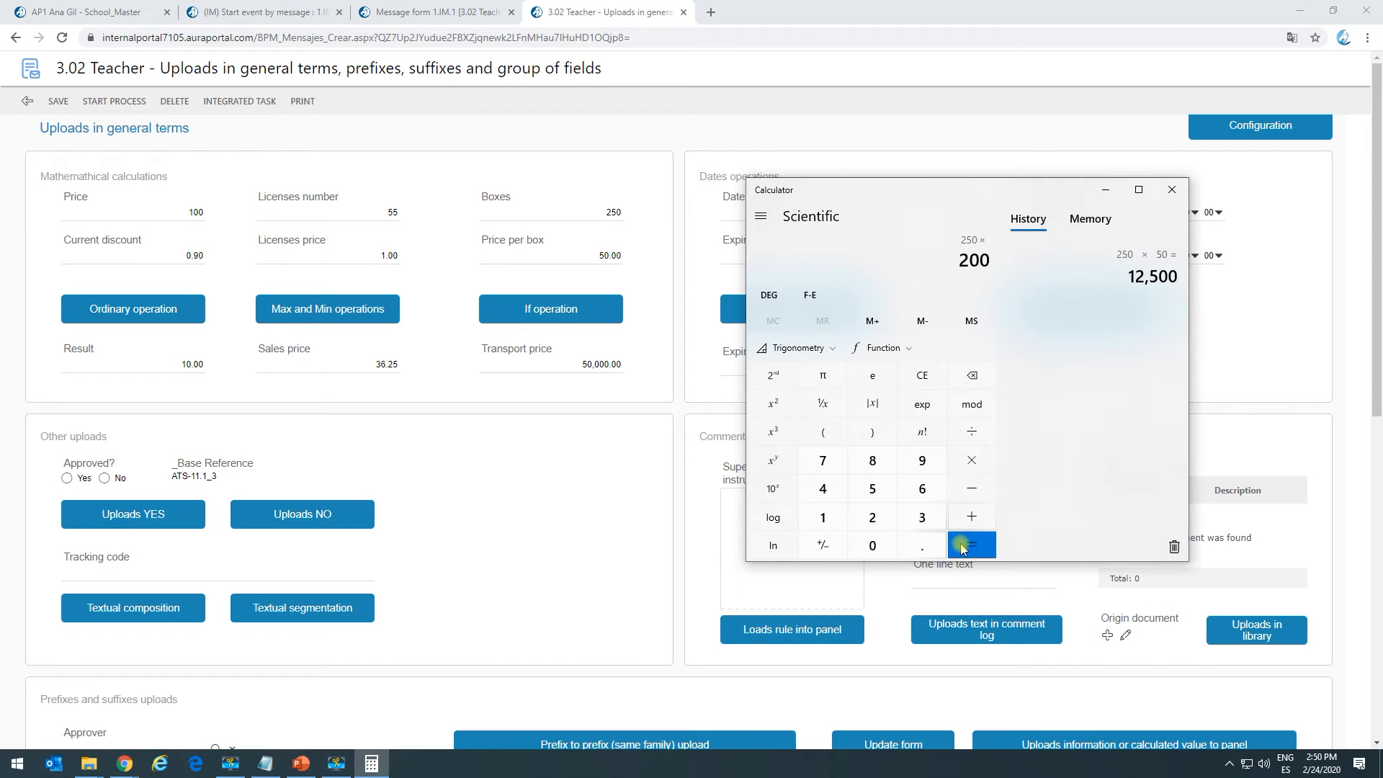
# On the teacher form, set the boxes to 10 and the price per box to 300, and rerun the If operation.
pyautogui.doubleClick(613, 211)
pyautogui.write('10')
pyautogui.press('Tab')
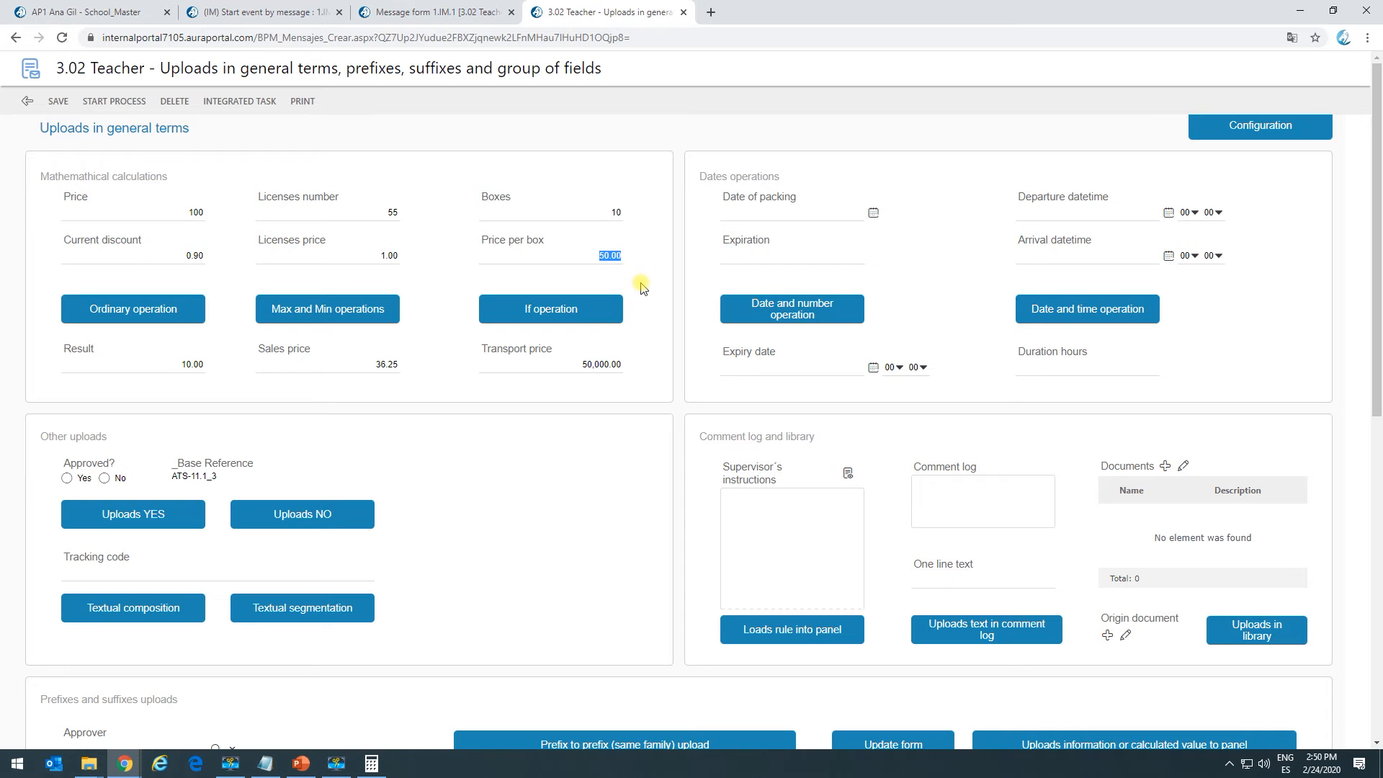
pyautogui.write('300')
pyautogui.click(546, 301)
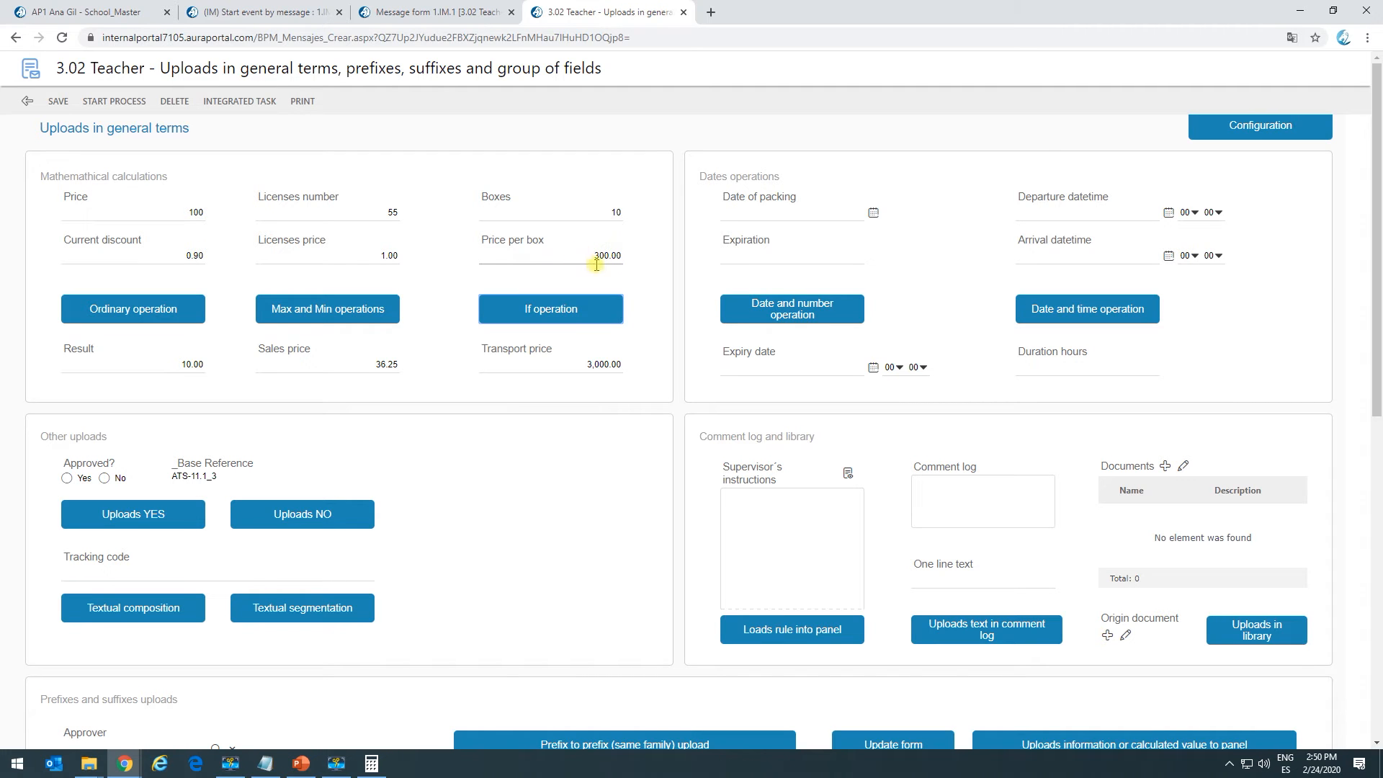
# Check the transport price in Calculator by computing 10 × 300.
pyautogui.click(371, 763)
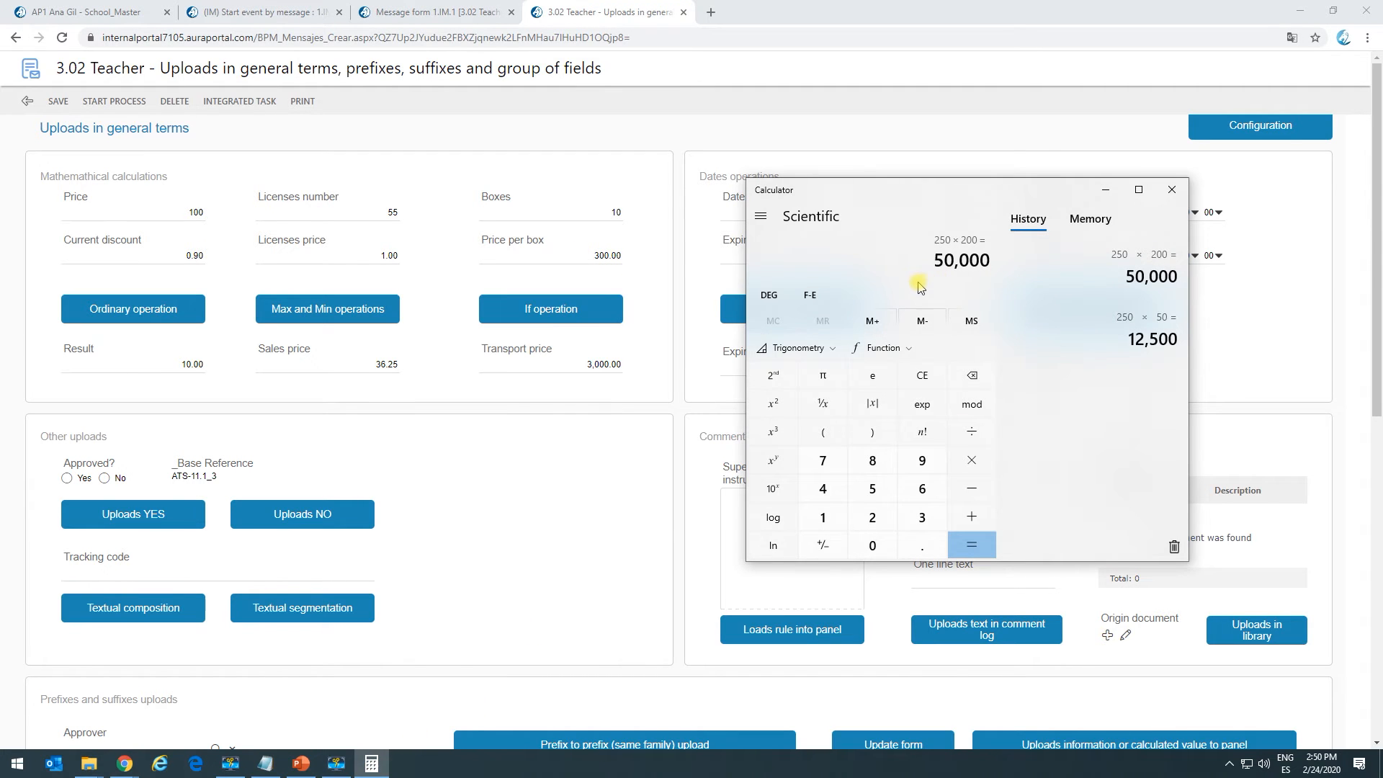
pyautogui.press('Escape')
pyautogui.write('10')
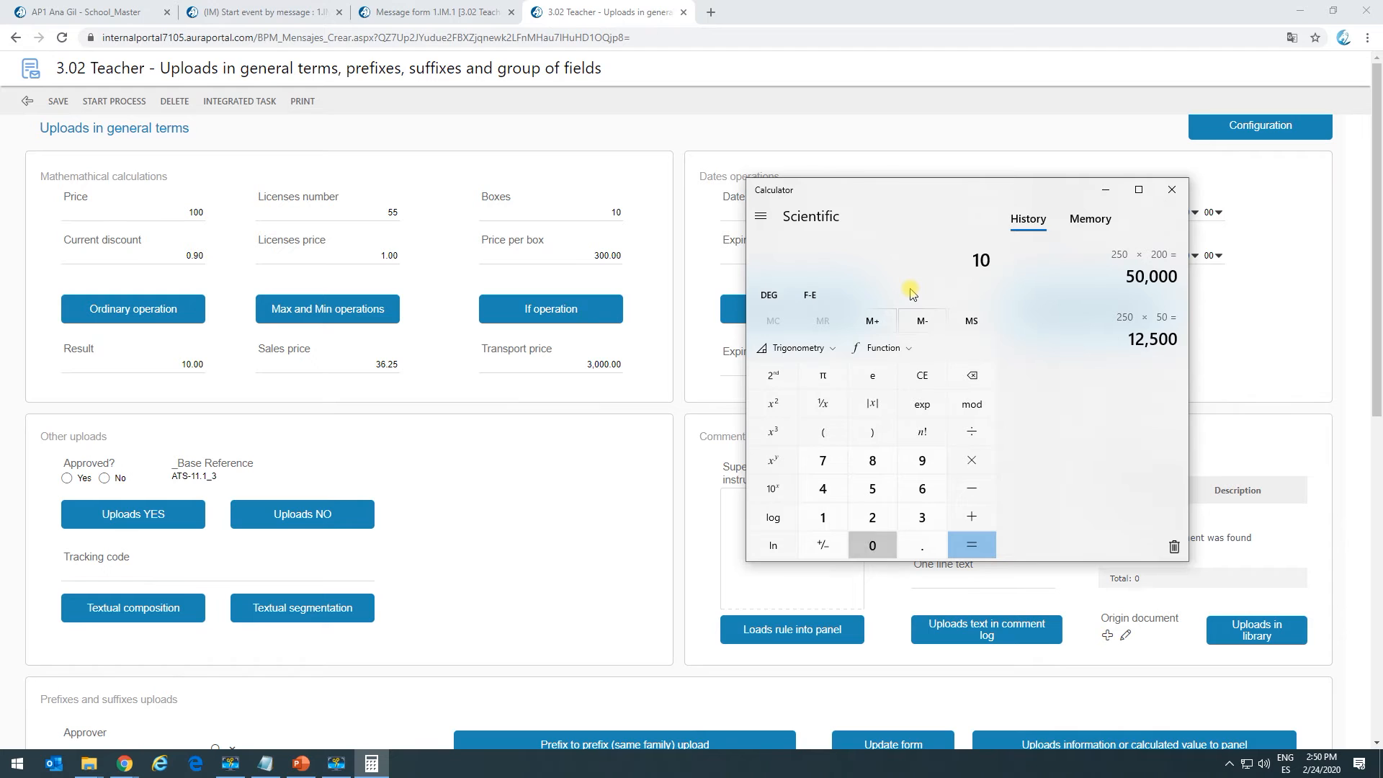
pyautogui.write('*300')
pyautogui.press('Return')
# Rerun the If operation on the teacher form with a price per box of 900 and again with 20.
pyautogui.click(623, 248)
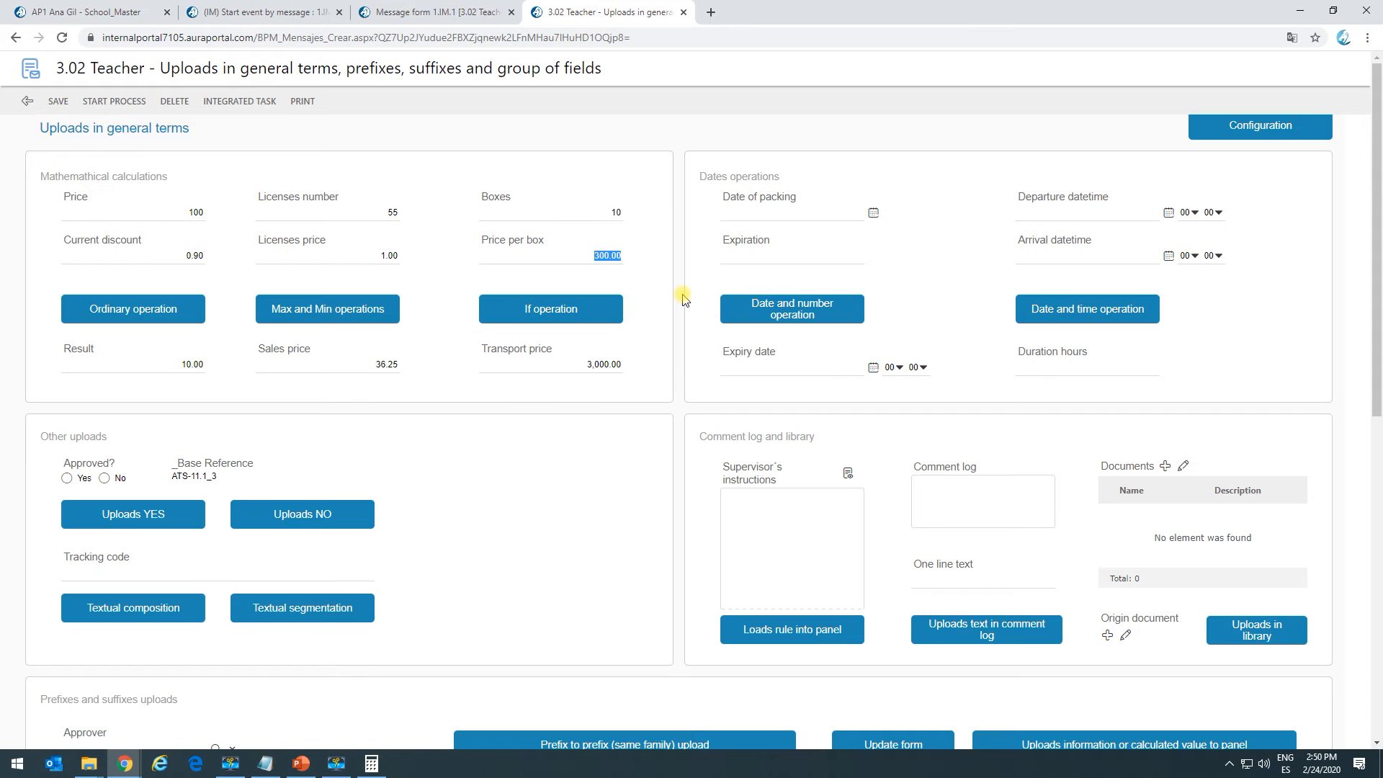
pyautogui.click(582, 309)
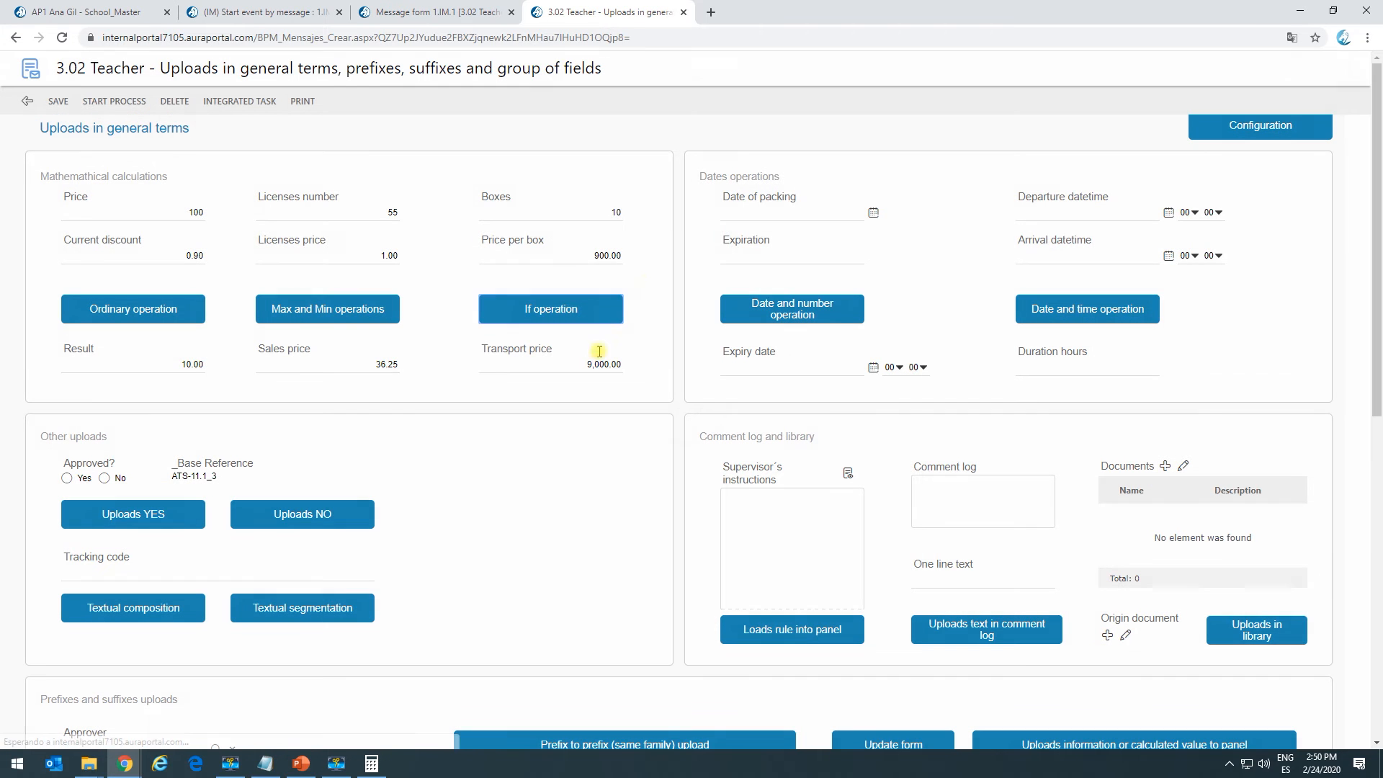
pyautogui.click(615, 258)
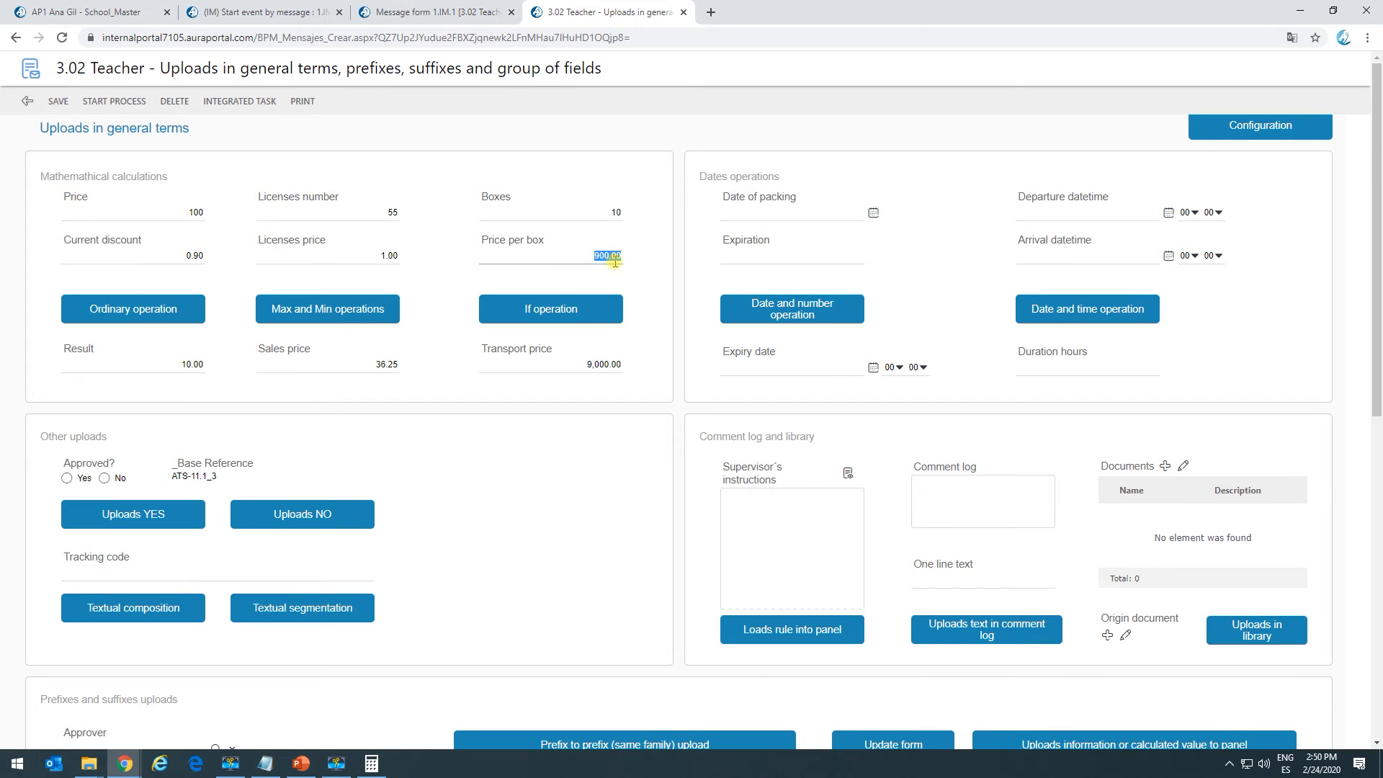
pyautogui.click(578, 306)
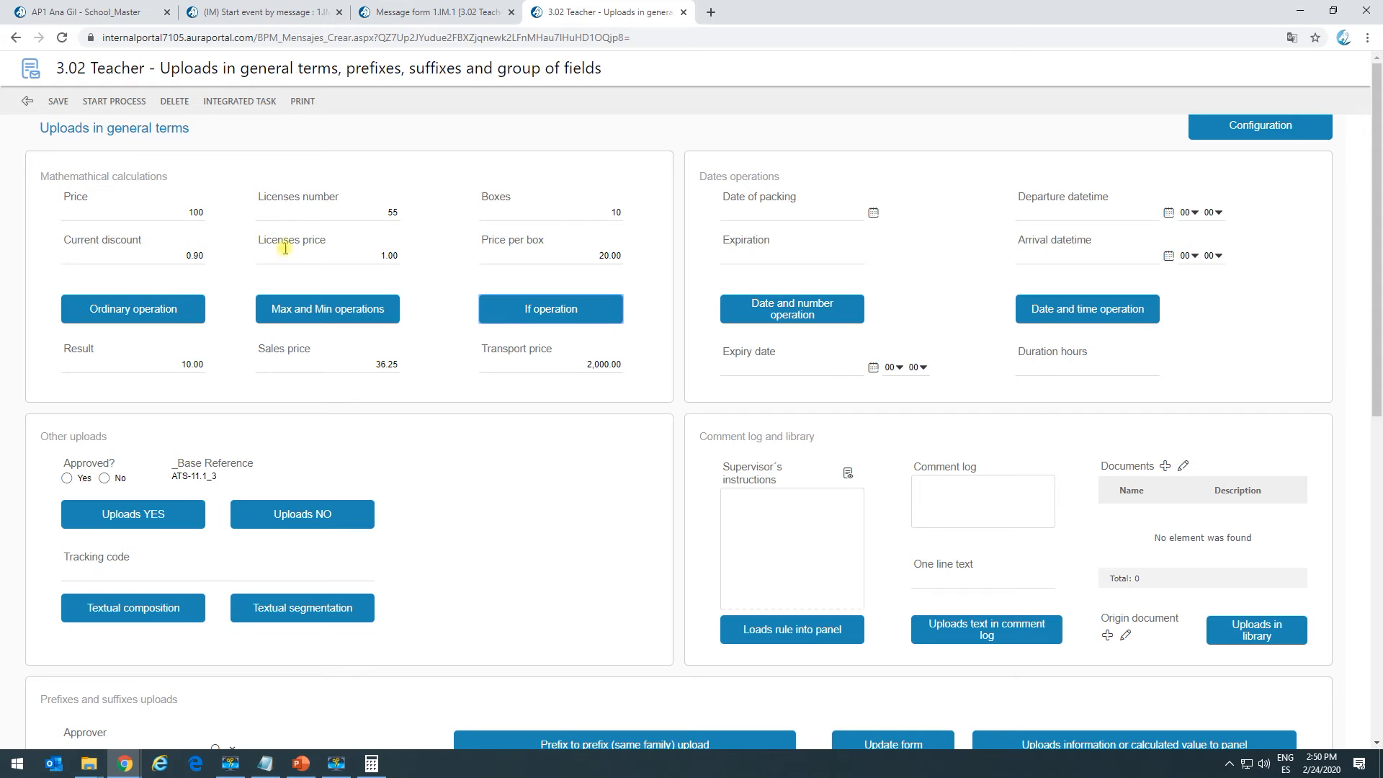
pyautogui.click(603, 321)
pyautogui.click(372, 765)
pyautogui.click(372, 765)
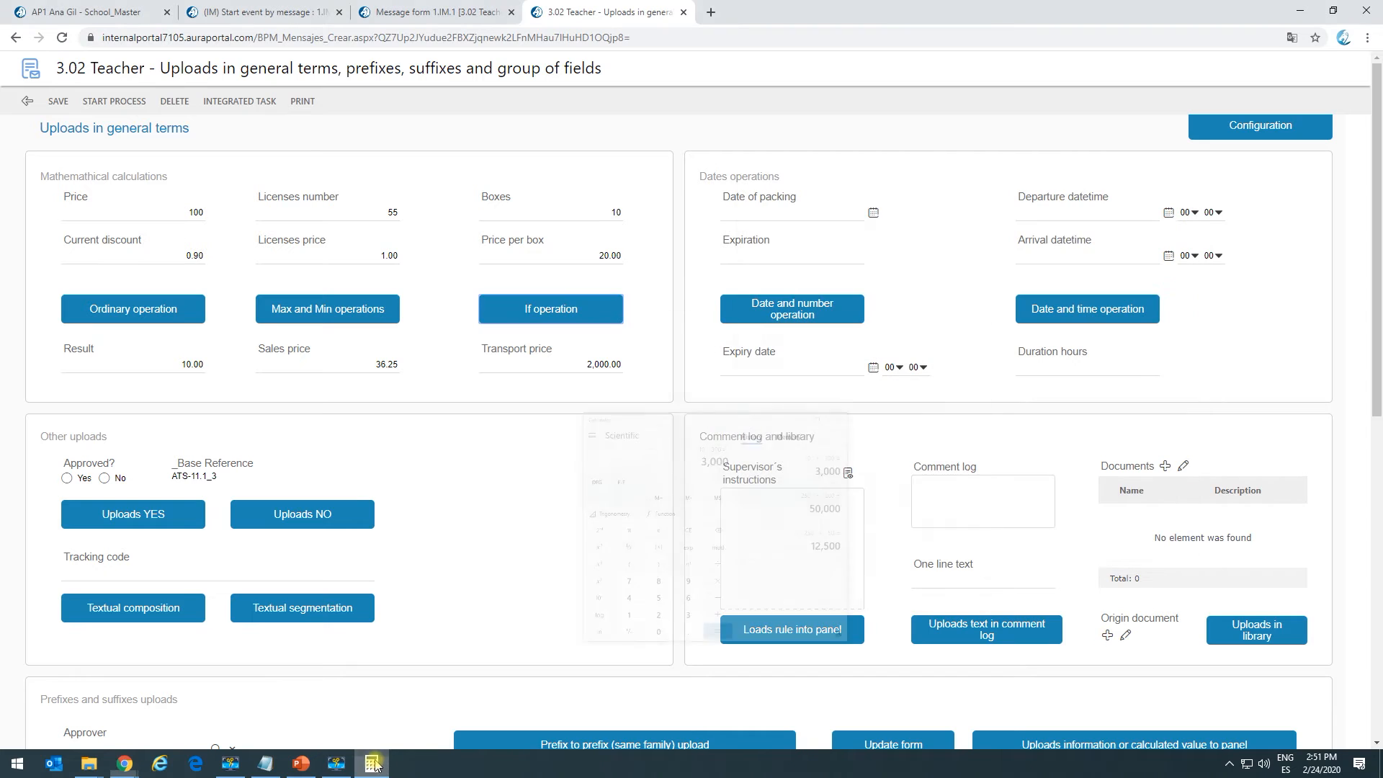